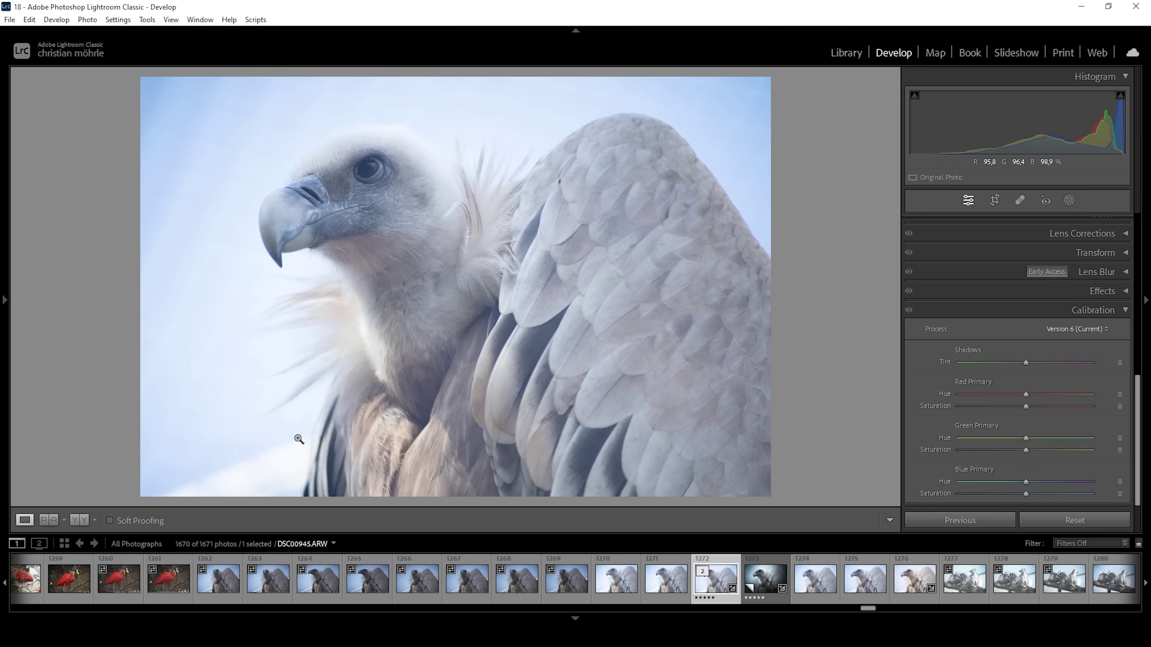
Collapse the Calibration settings, expand the Basic adjustments and set the photo's profile to Adobe Standard.
{"action": "left_click", "coordinate": [1106, 311]}
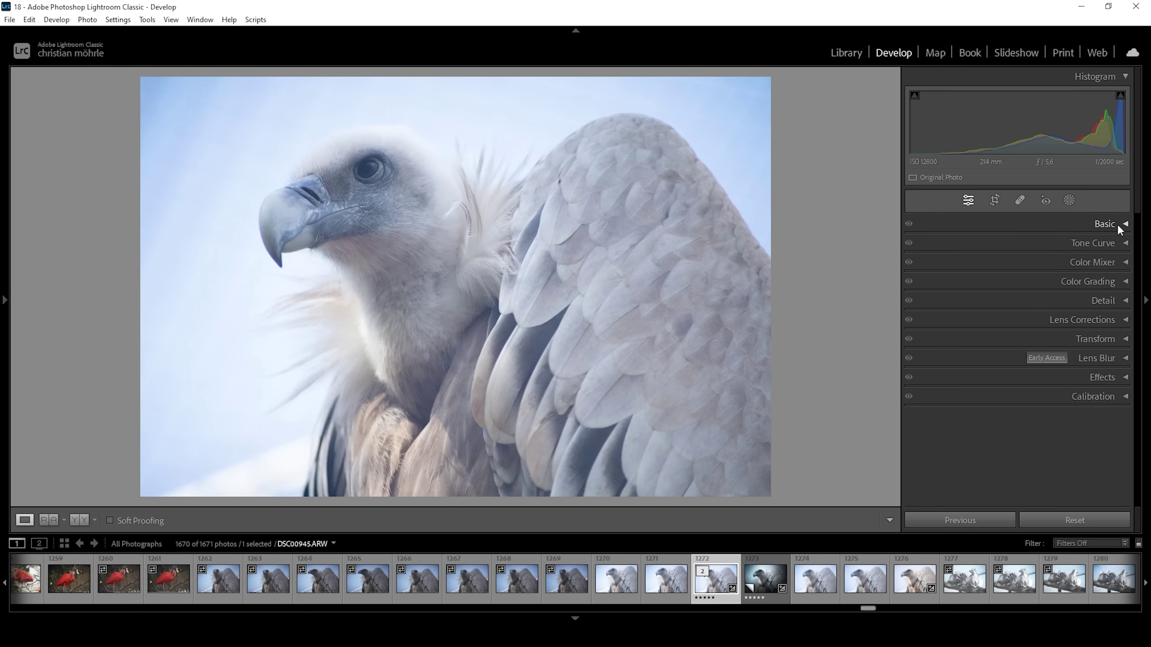
{"action": "left_click", "coordinate": [1117, 224]}
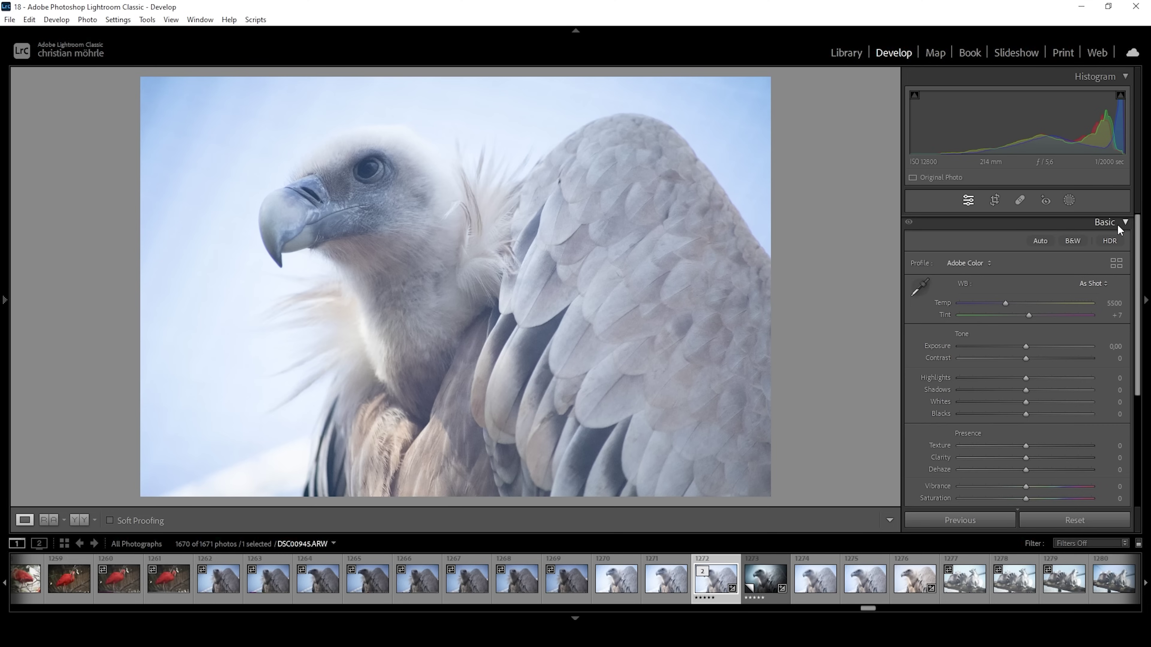
{"action": "left_click", "coordinate": [966, 263]}
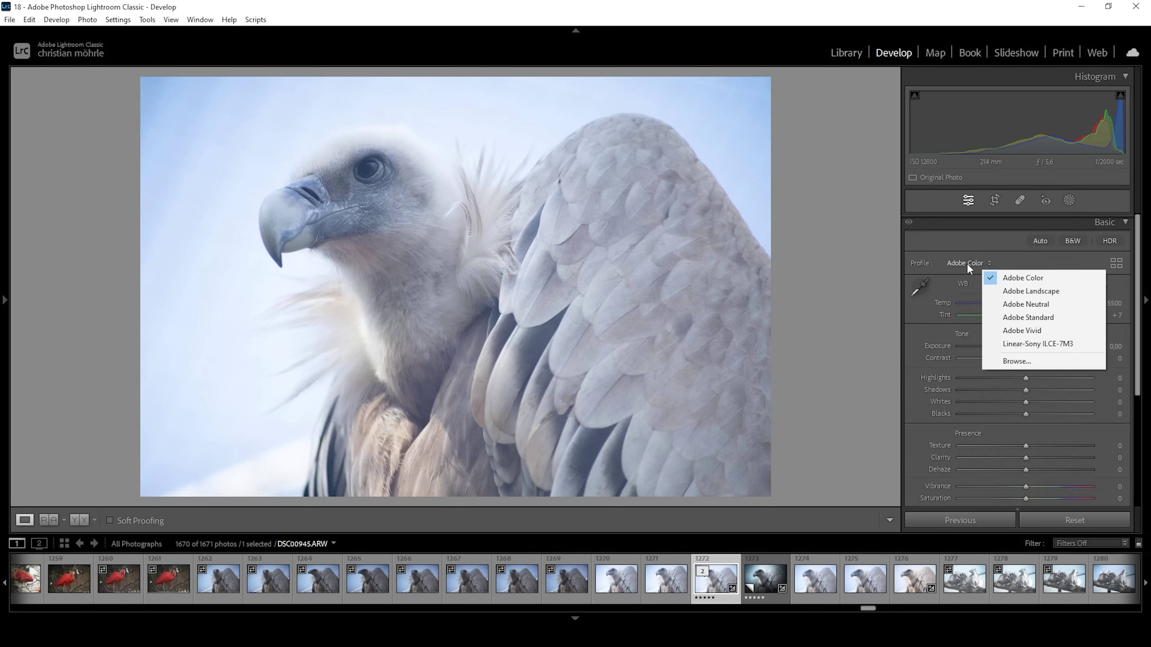
{"action": "left_click", "coordinate": [1029, 318]}
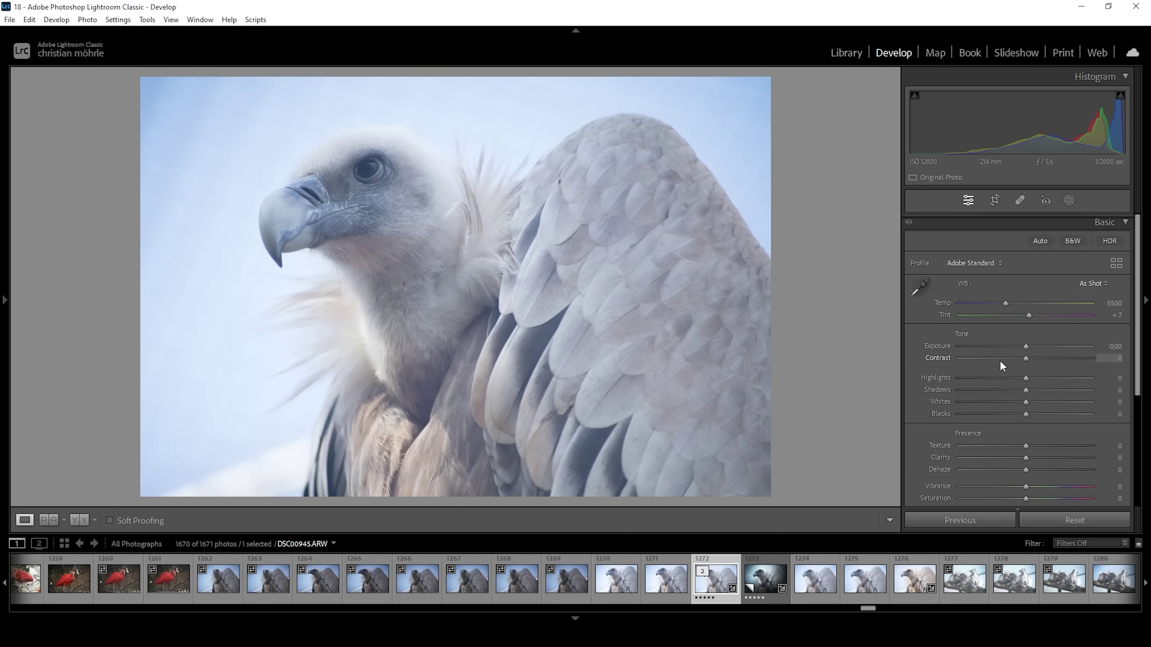
Set the photo's exposure to -1.02, highlights to +29, shadows to -100, whites to +9 and blacks to -2.
{"action": "left_click_drag", "start_coordinate": [1024, 346], "coordinate": [1010, 344]}
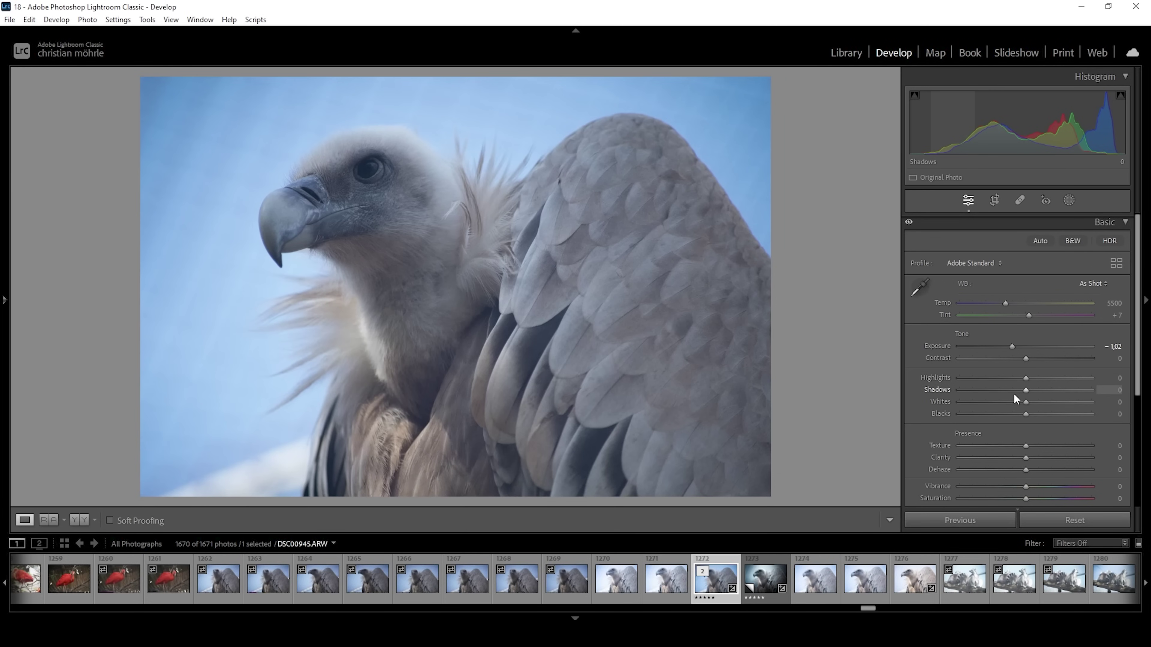
{"action": "left_click_drag", "start_coordinate": [1022, 389], "coordinate": [918, 388]}
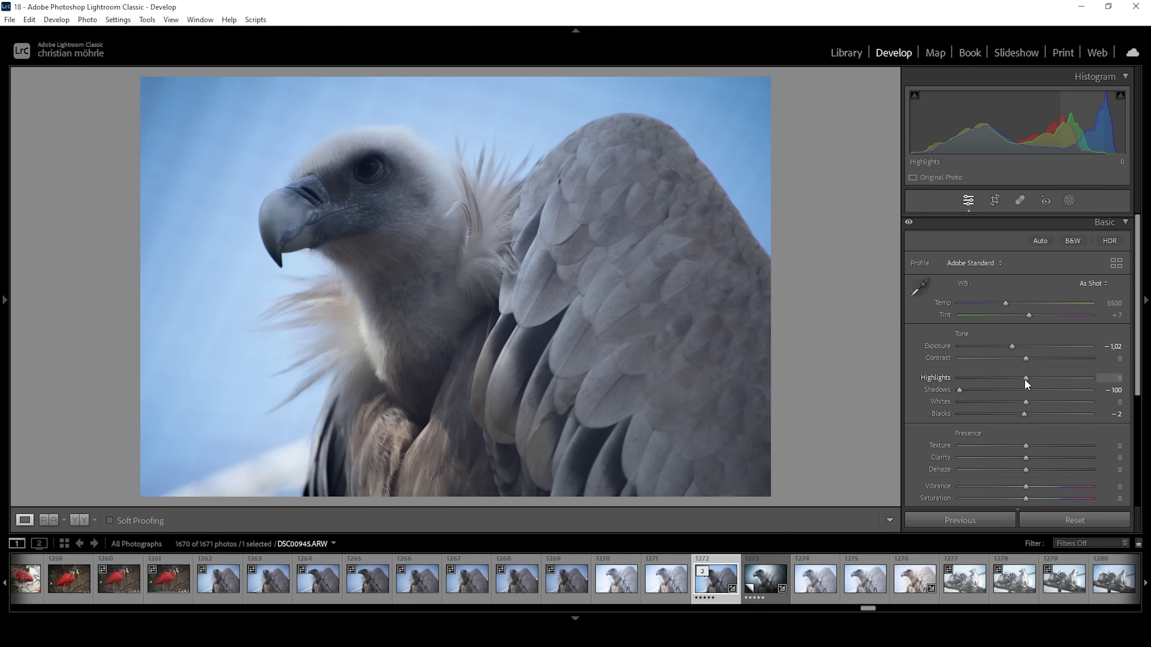
{"action": "left_click_drag", "start_coordinate": [1031, 380], "coordinate": [1043, 380]}
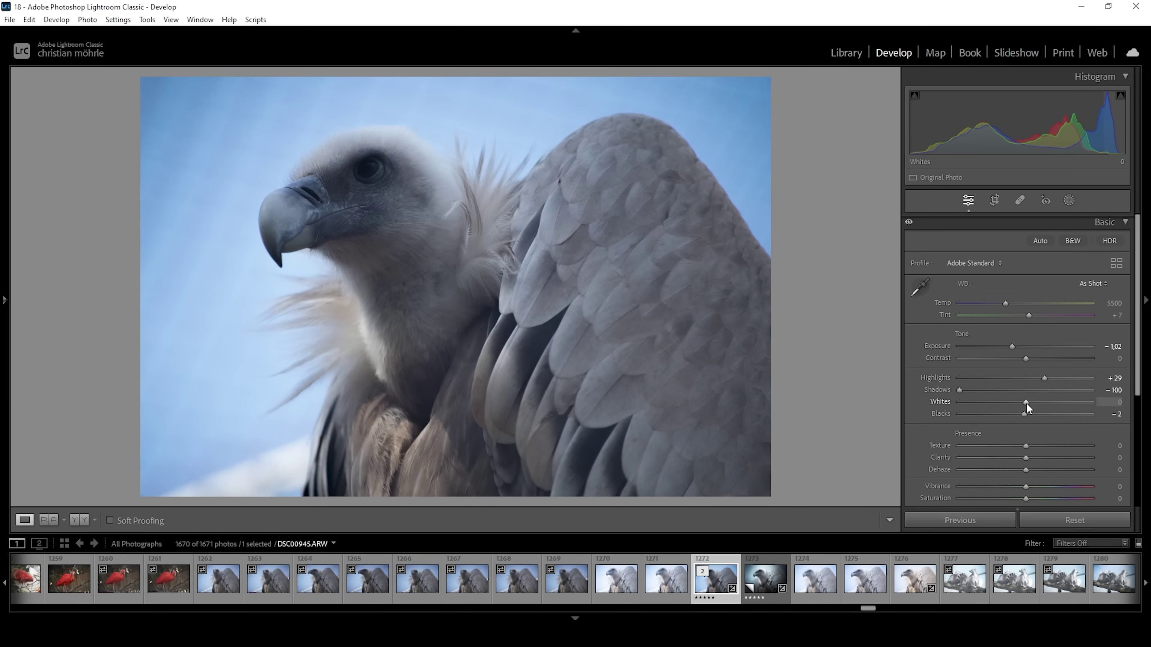
{"action": "left_click_drag", "start_coordinate": [1030, 406], "coordinate": [1033, 408]}
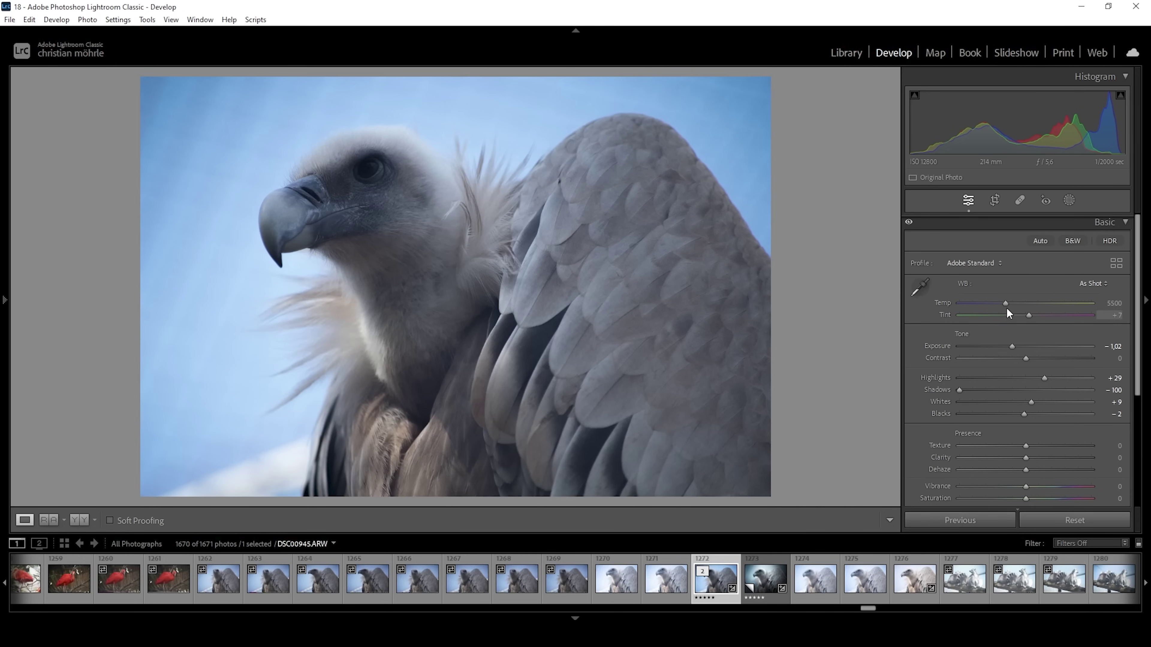
Warm the white balance temperature to 5665 and set texture to +8, clarity to +3 and dehaze to +3.
{"action": "mouse_move", "coordinate": [1007, 304]}
{"action": "left_mouse_down"}
{"action": "mouse_move", "coordinate": [991, 302]}
{"action": "mouse_move", "coordinate": [1008, 304]}
{"action": "left_mouse_up"}
{"action": "left_click", "coordinate": [1033, 445]}
{"action": "left_click", "coordinate": [1027, 457]}
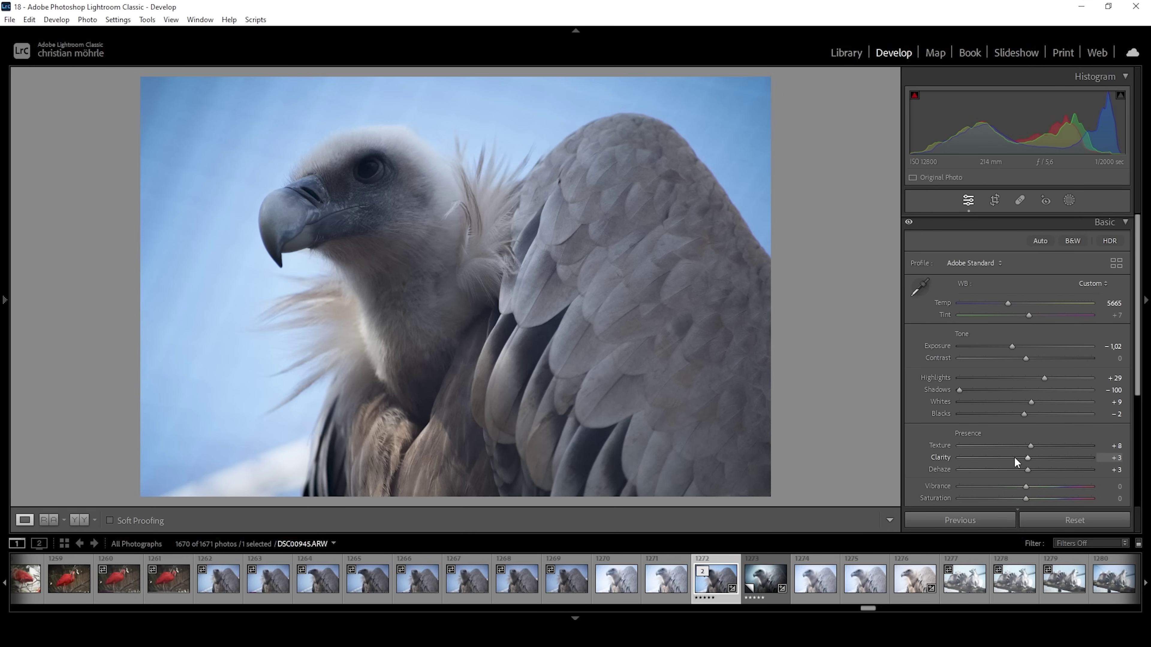
Reduce vibrance to -36 and compare the edit side by side with the original before returning to the single view.
{"action": "left_click_drag", "start_coordinate": [1018, 488], "coordinate": [1002, 484]}
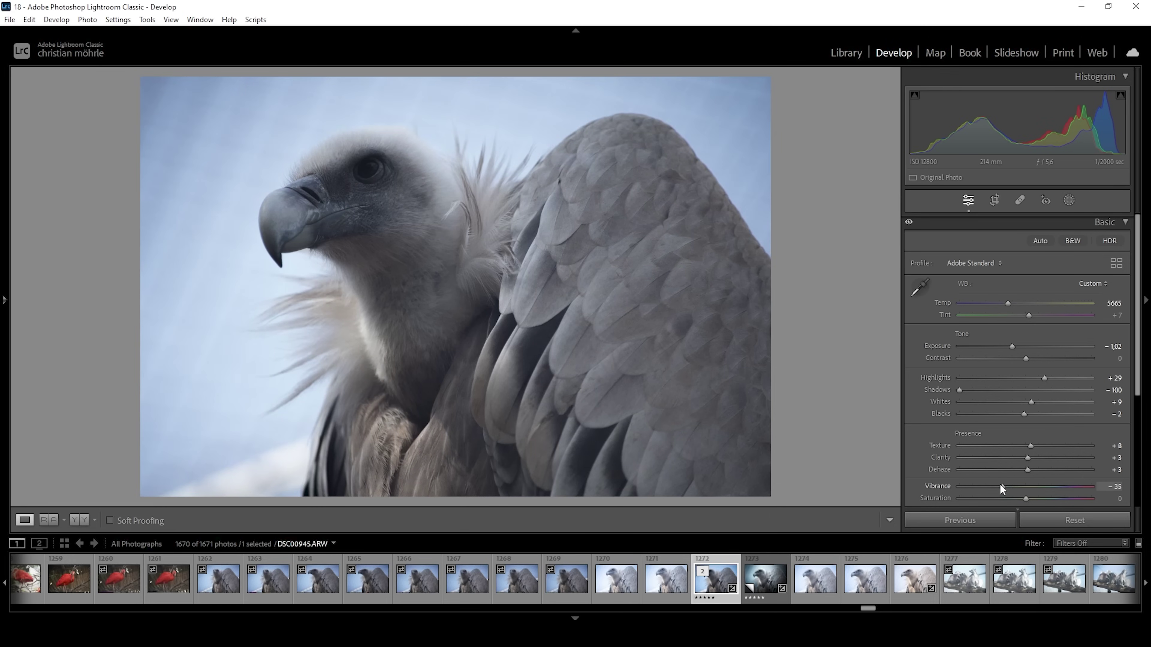
{"action": "left_click_drag", "start_coordinate": [1000, 485], "coordinate": [1001, 486]}
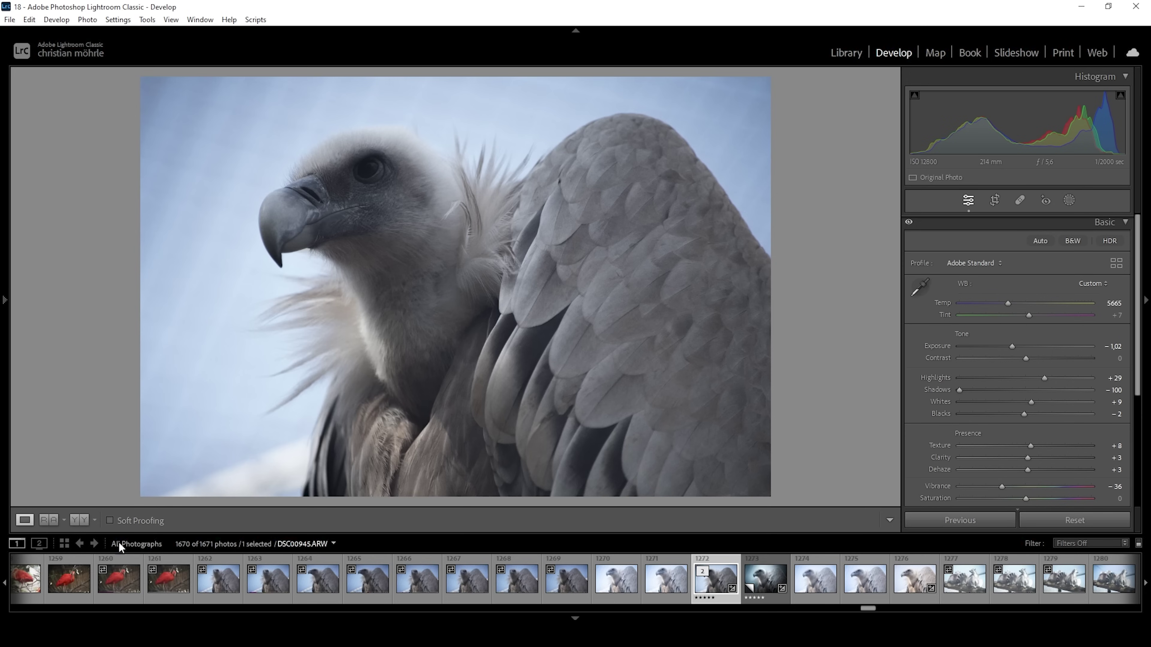
{"action": "left_click", "coordinate": [79, 520]}
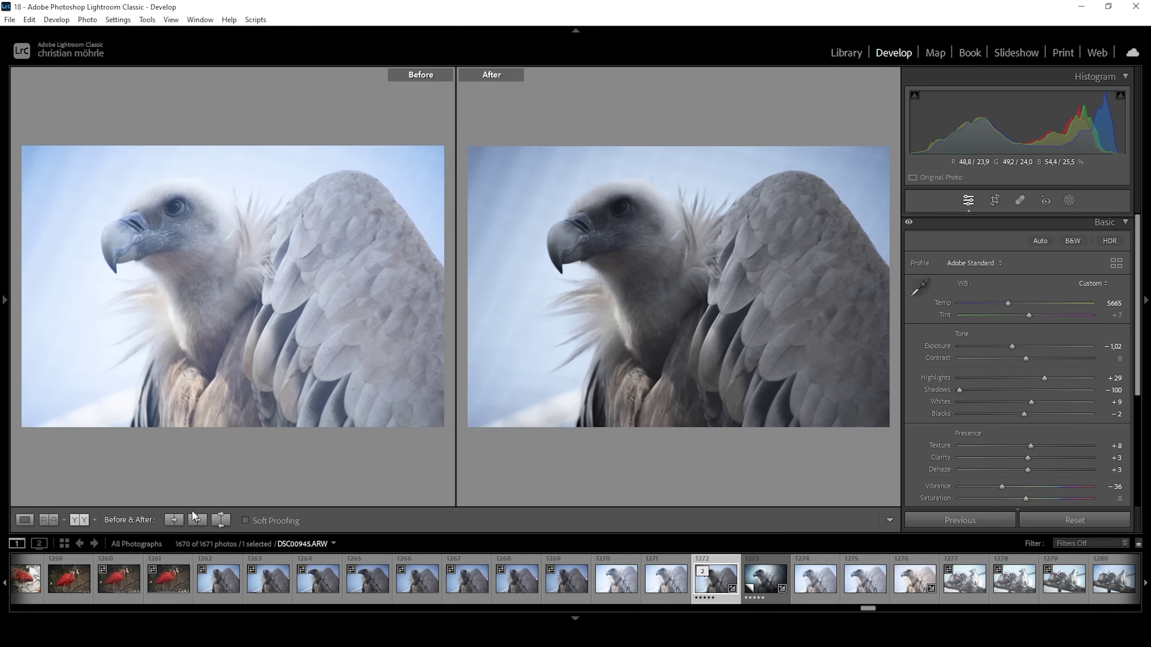
{"action": "left_click", "coordinate": [24, 520]}
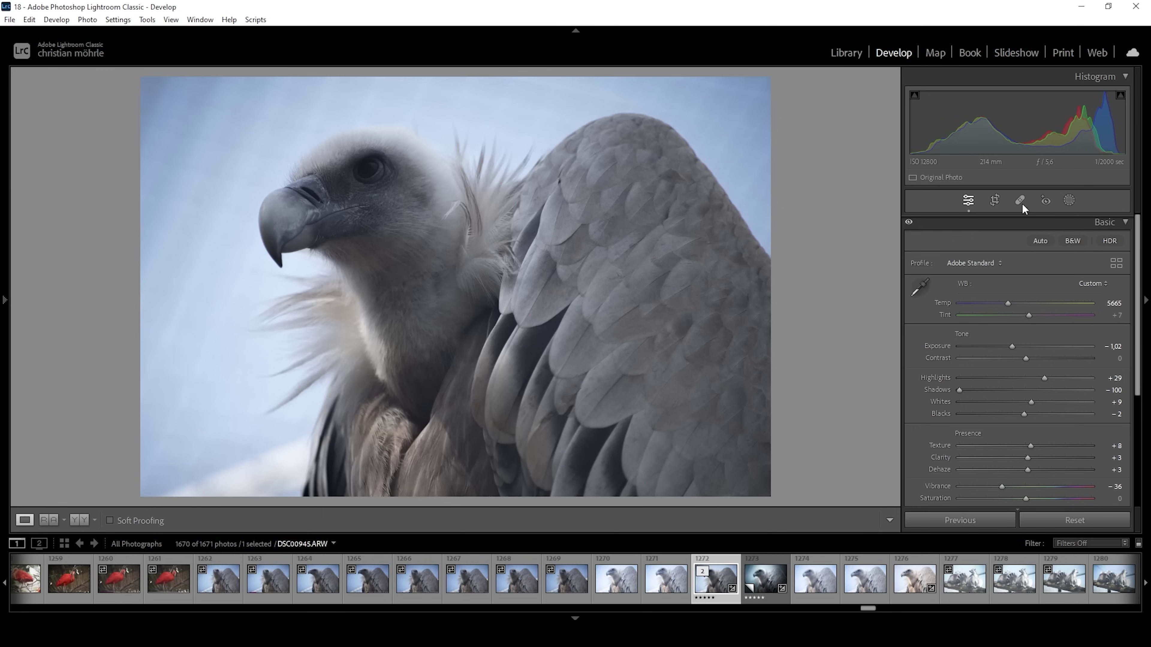
Create a subject mask on the vulture with exposure 0.14 and whites at about 24.
{"action": "left_click", "coordinate": [1070, 200]}
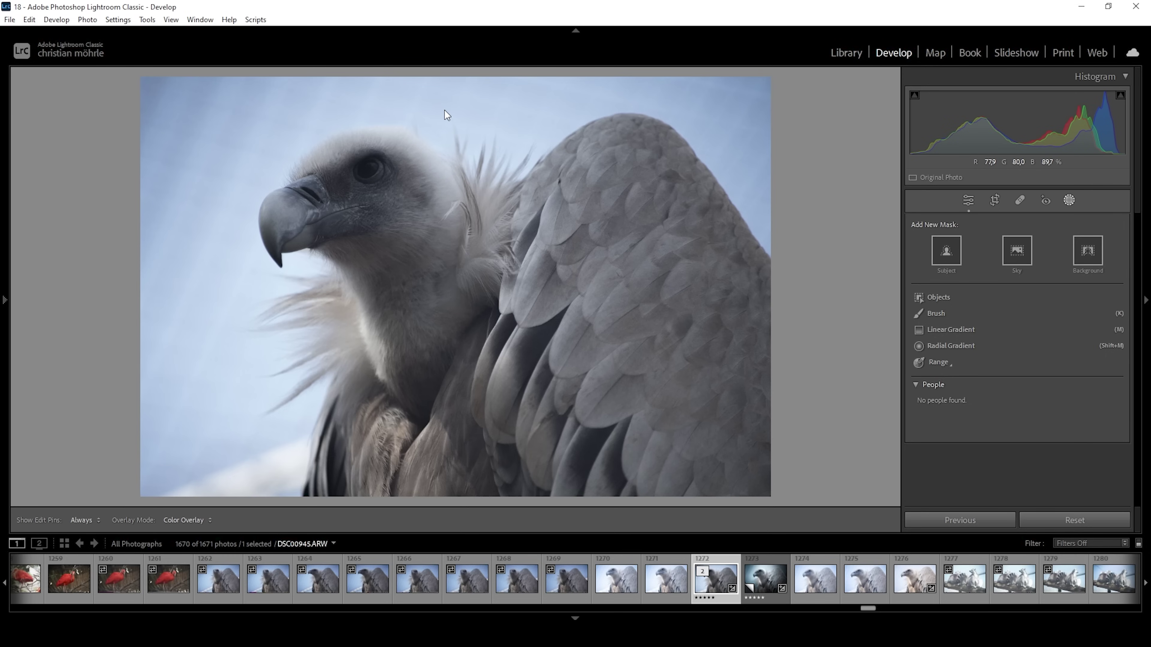
{"action": "left_click", "coordinate": [946, 250]}
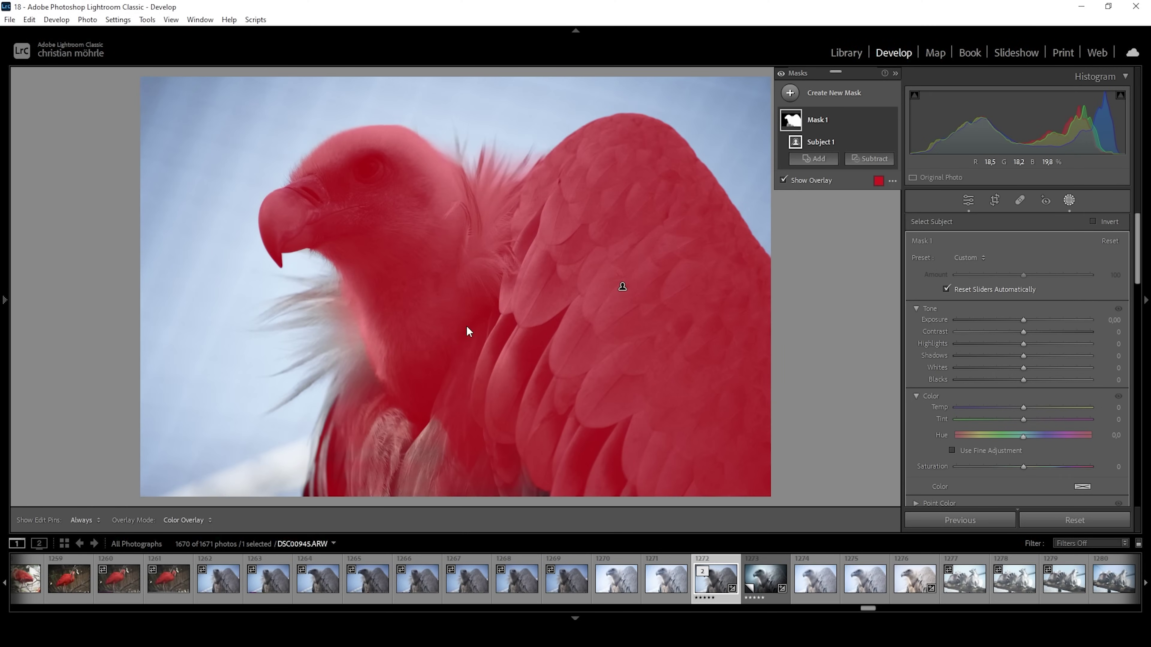
{"action": "left_click_drag", "start_coordinate": [1024, 319], "coordinate": [1025, 320]}
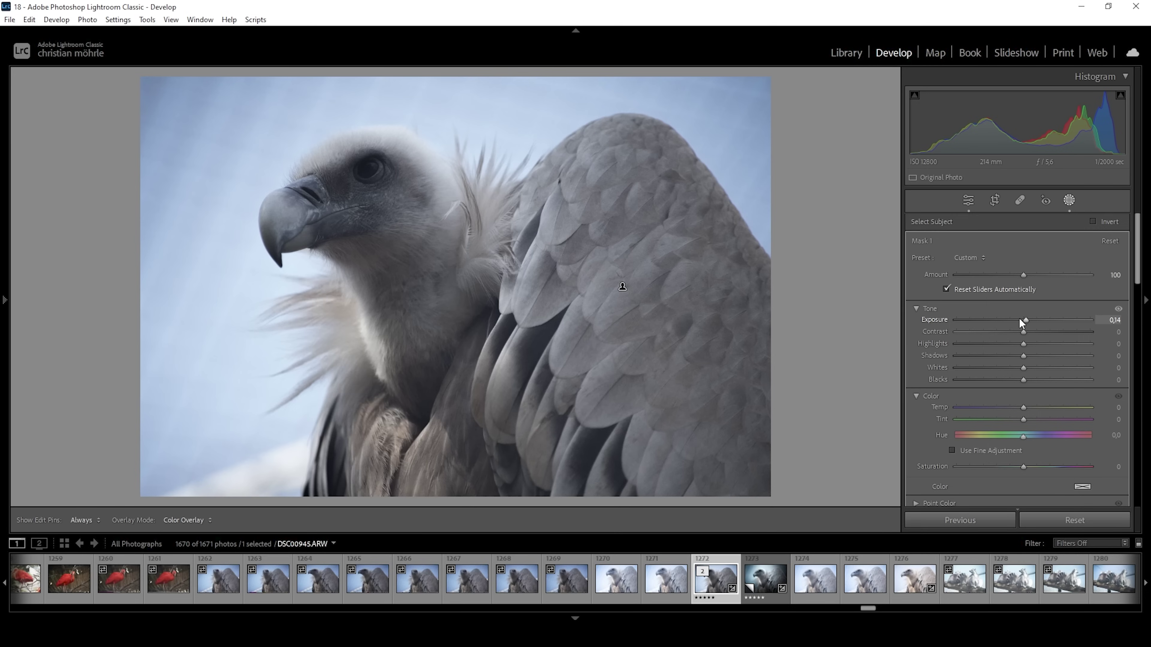
{"action": "left_click_drag", "start_coordinate": [1024, 367], "coordinate": [1033, 368]}
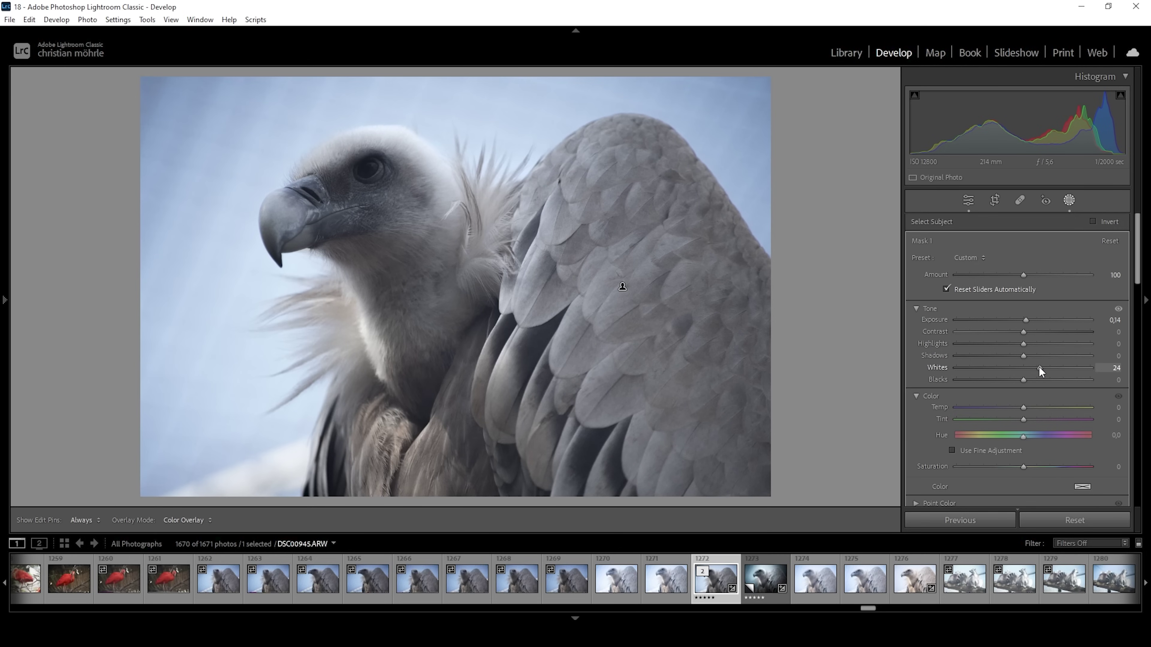
{"action": "left_click_drag", "start_coordinate": [1039, 369], "coordinate": [1040, 369]}
Set the subject mask's texture to 17 and clarity to 4.
{"action": "scroll", "coordinate": [970, 395], "scroll_direction": "down", "scroll_amount": 2}
{"action": "scroll", "coordinate": [966, 396], "scroll_direction": "down", "scroll_amount": 6}
{"action": "left_click_drag", "start_coordinate": [1025, 444], "coordinate": [1030, 444]}
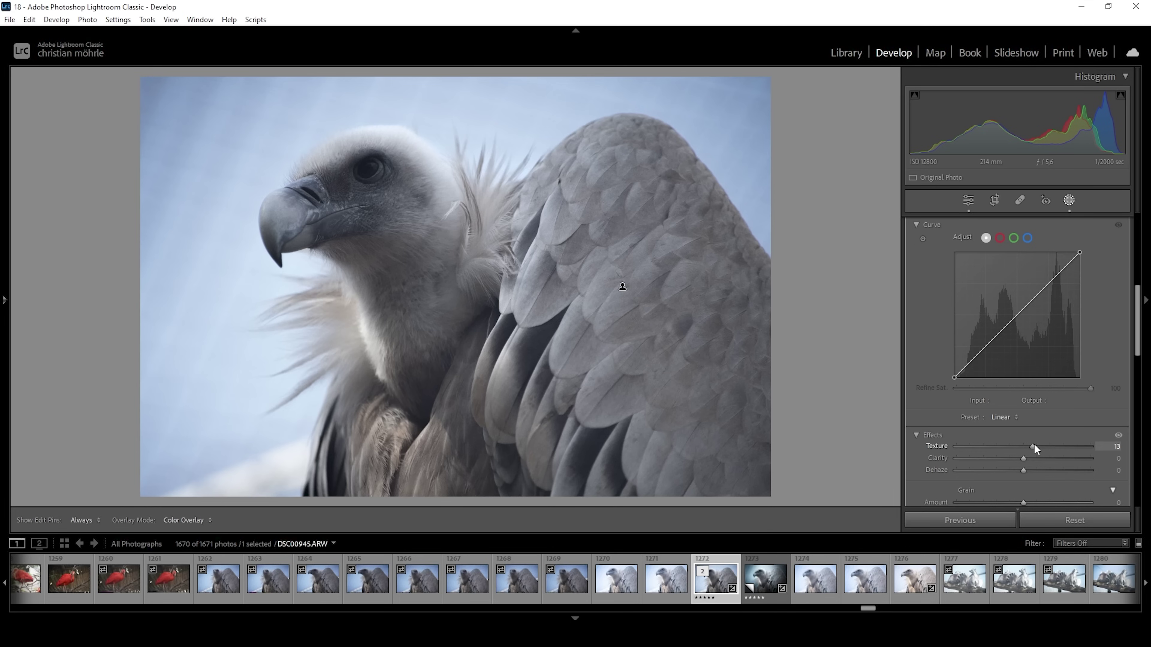
{"action": "left_click_drag", "start_coordinate": [1036, 444], "coordinate": [1036, 443]}
{"action": "left_click", "coordinate": [1036, 443]}
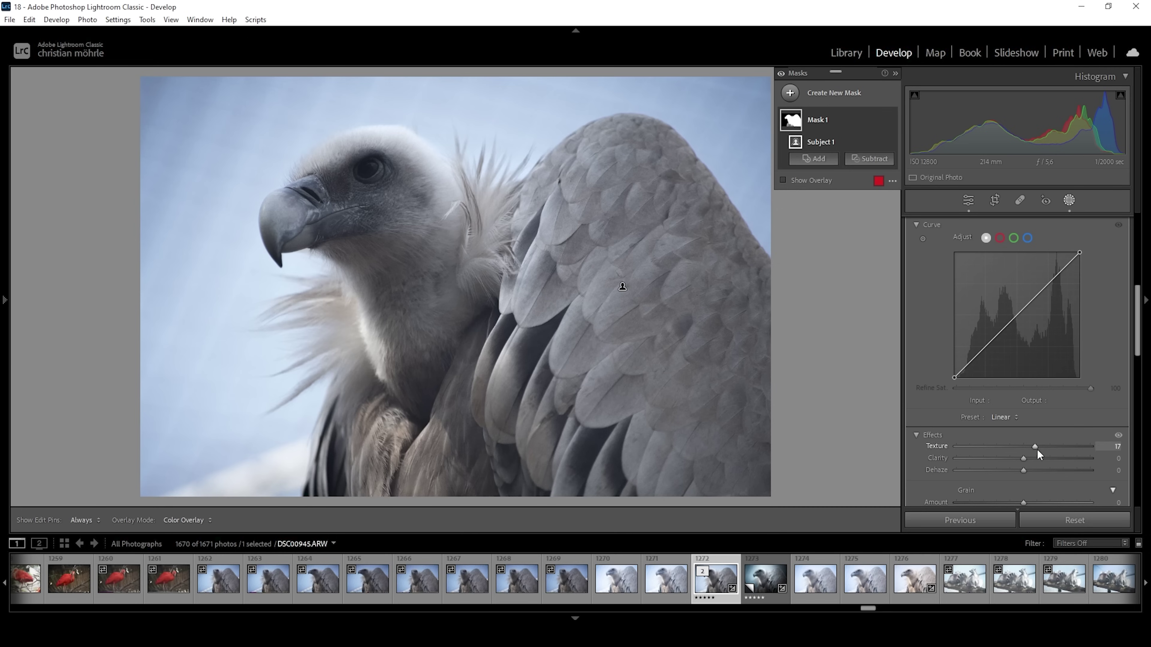
{"action": "left_click_drag", "start_coordinate": [1023, 459], "coordinate": [1027, 458]}
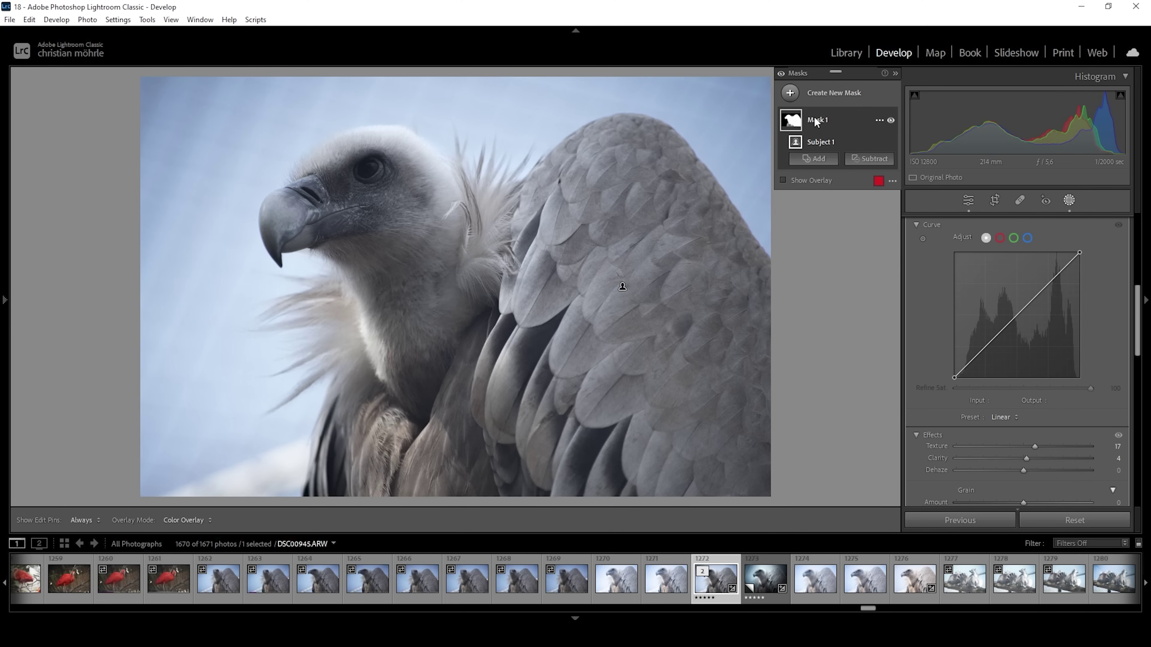
Add a radial gradient mask tilted over the vulture's head, covering the face and most of the beak.
{"action": "left_click", "coordinate": [791, 92]}
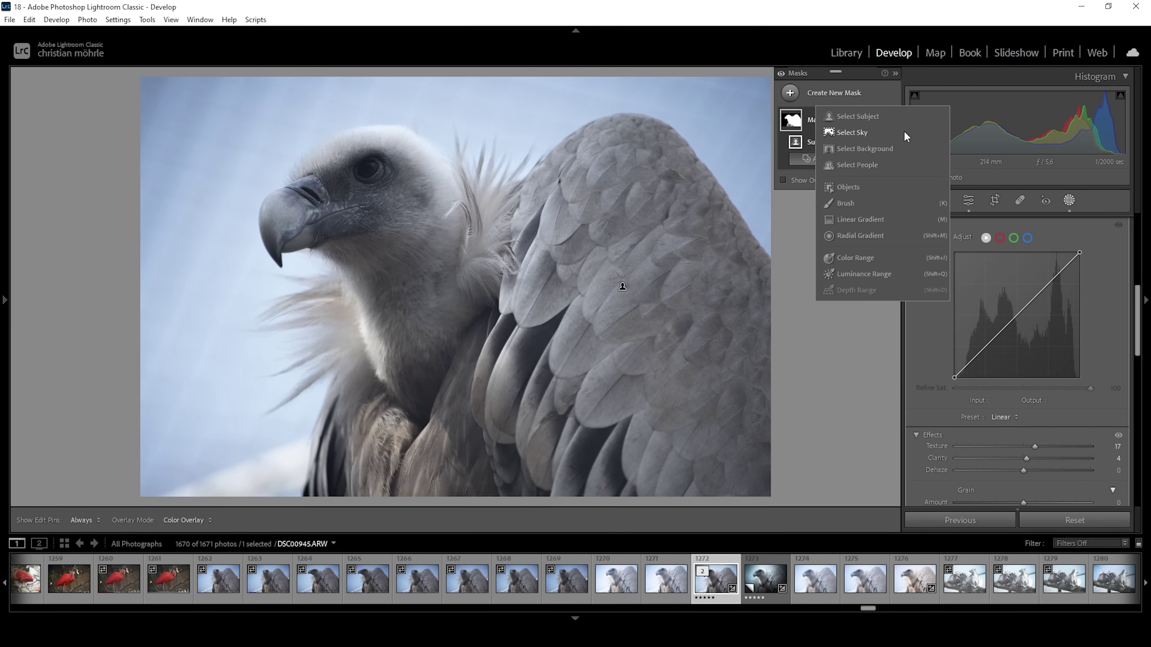
{"action": "key", "text": "Escape"}
{"action": "key", "text": "shift+m"}
{"action": "left_click_drag", "start_coordinate": [372, 179], "coordinate": [468, 238]}
{"action": "left_click", "coordinate": [473, 151]}
{"action": "left_click_drag", "start_coordinate": [369, 179], "coordinate": [371, 187]}
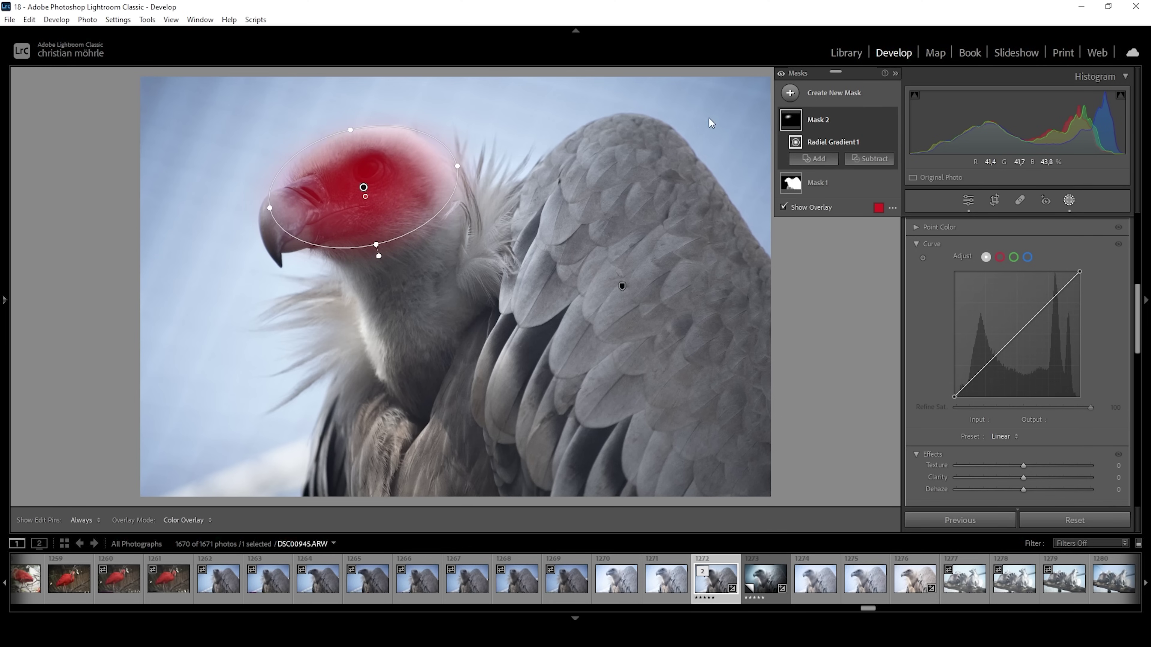
Intersect the radial head mask with a subject selection to restrict it to the bird.
{"action": "mouse_move", "coordinate": [880, 129]}
{"action": "left_click", "coordinate": [879, 120]}
{"action": "mouse_move", "coordinate": [926, 181]}
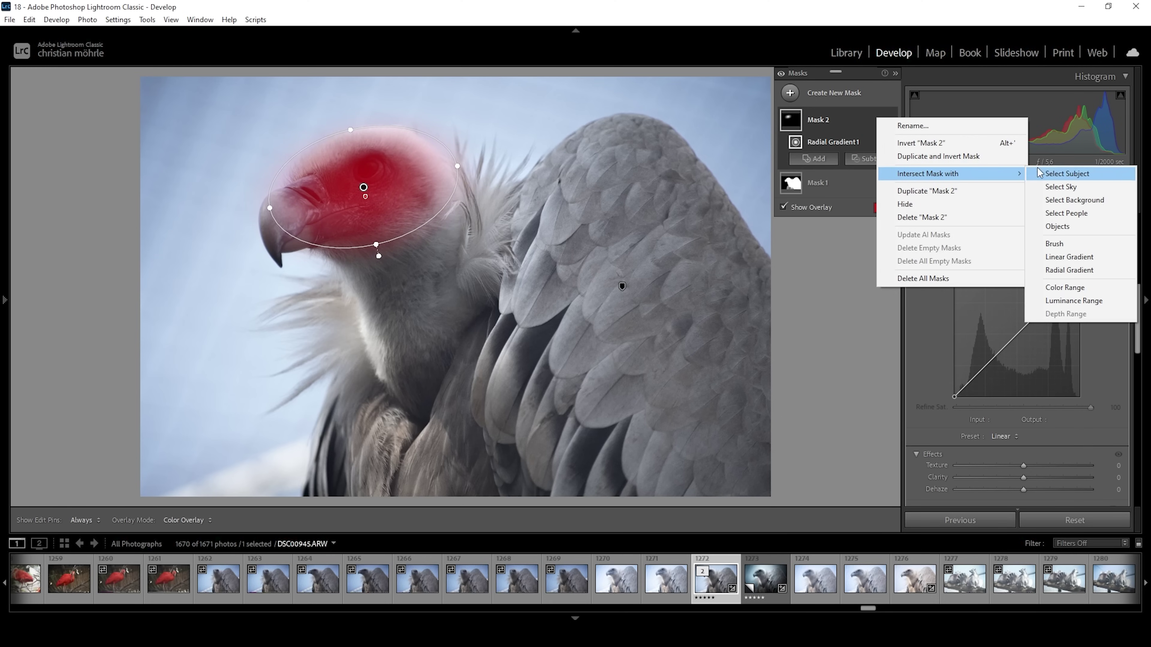
{"action": "left_click", "coordinate": [984, 174]}
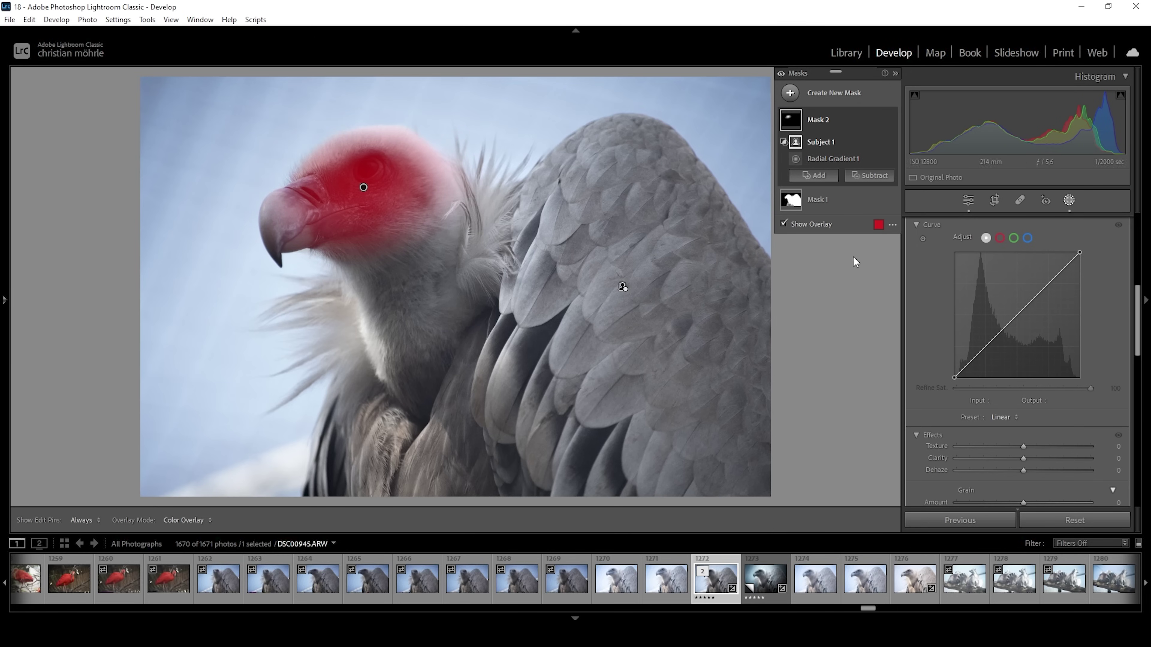
Set the head mask's highlights to 75, whites to 88 and shadows to 39.
{"action": "scroll", "coordinate": [1038, 327], "scroll_direction": "up", "scroll_amount": 5}
{"action": "left_click_drag", "start_coordinate": [1026, 345], "coordinate": [1078, 342]}
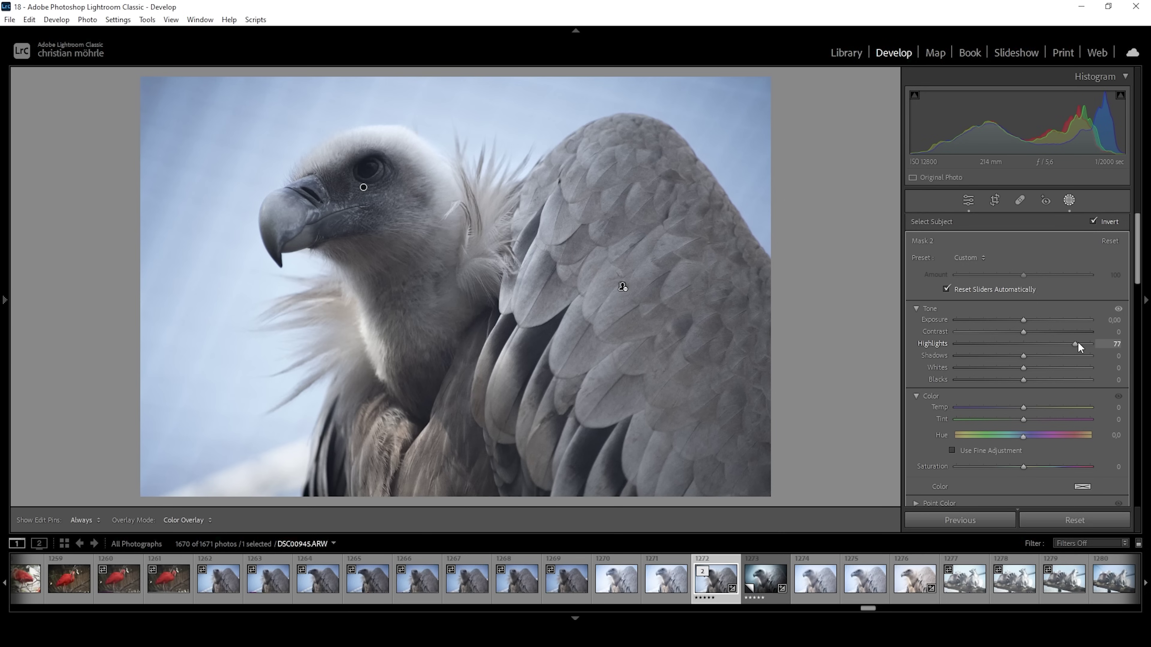
{"action": "left_click", "coordinate": [1024, 371]}
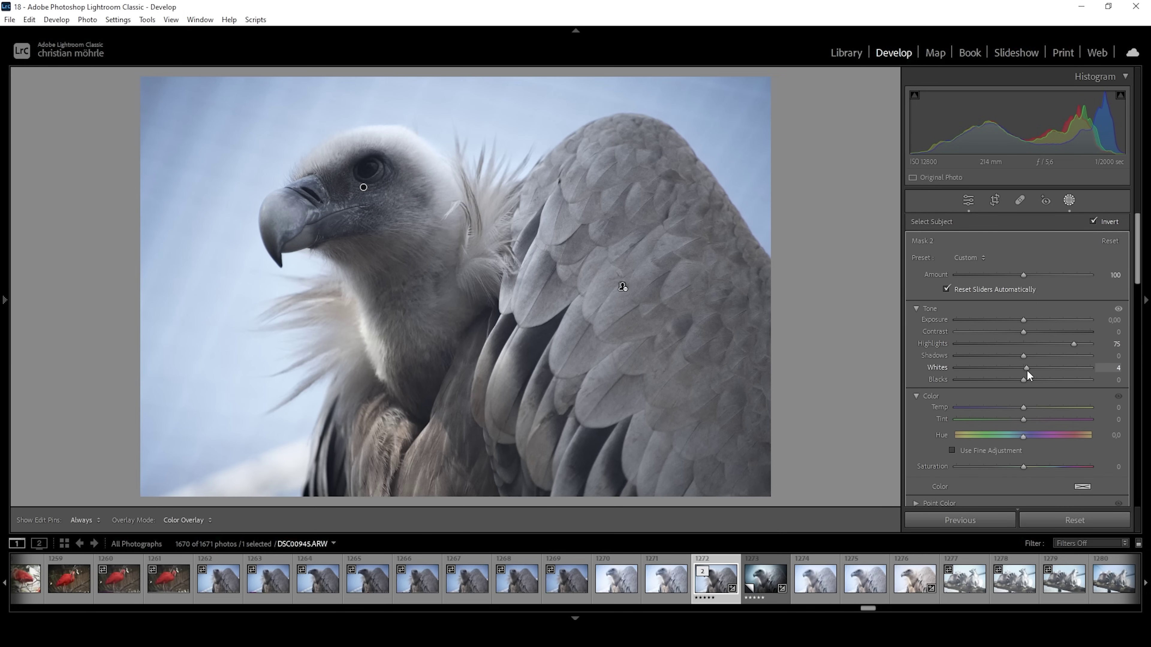
{"action": "left_click_drag", "start_coordinate": [1027, 370], "coordinate": [1081, 369]}
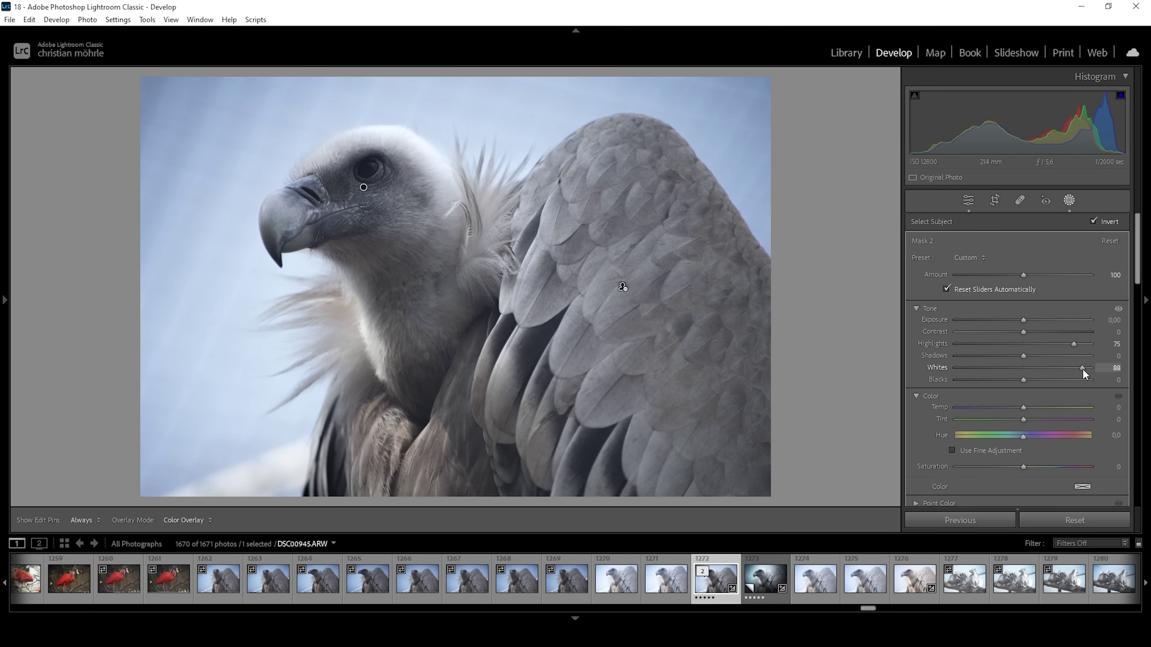
{"action": "left_click_drag", "start_coordinate": [1023, 355], "coordinate": [1042, 359]}
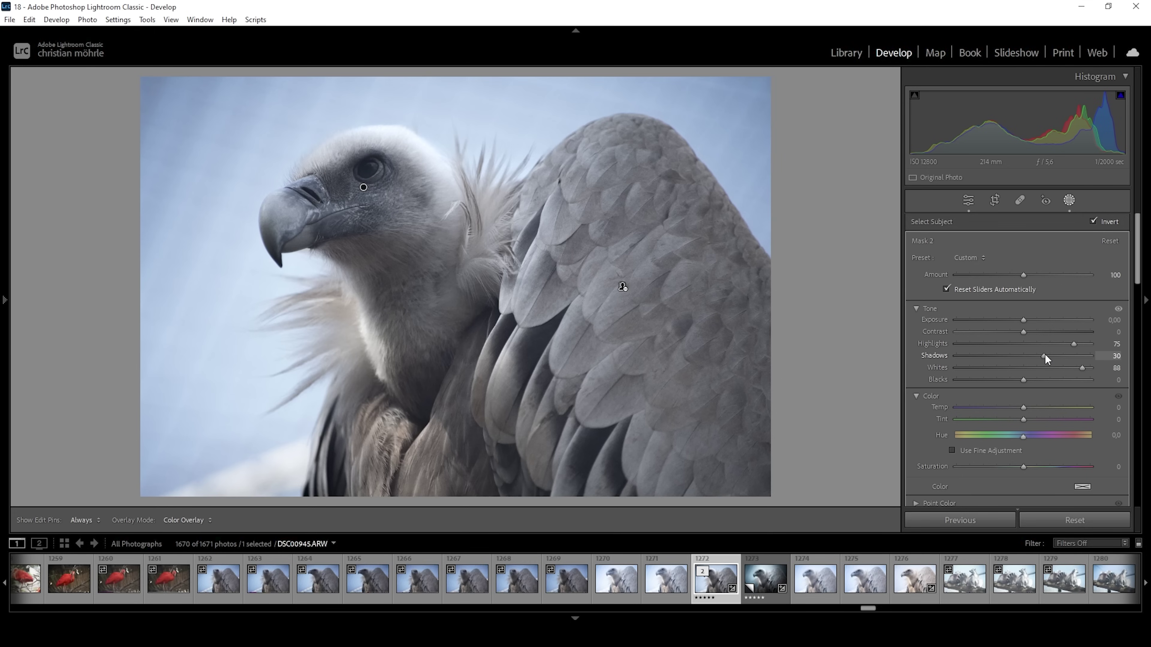
{"action": "left_click_drag", "start_coordinate": [1045, 355], "coordinate": [1049, 355]}
{"action": "left_click_drag", "start_coordinate": [1051, 357], "coordinate": [1050, 356]}
Increase the clarity of the head mask to bring out detail around the eye and beak.
{"action": "scroll", "coordinate": [1065, 382], "scroll_direction": "down", "scroll_amount": 10}
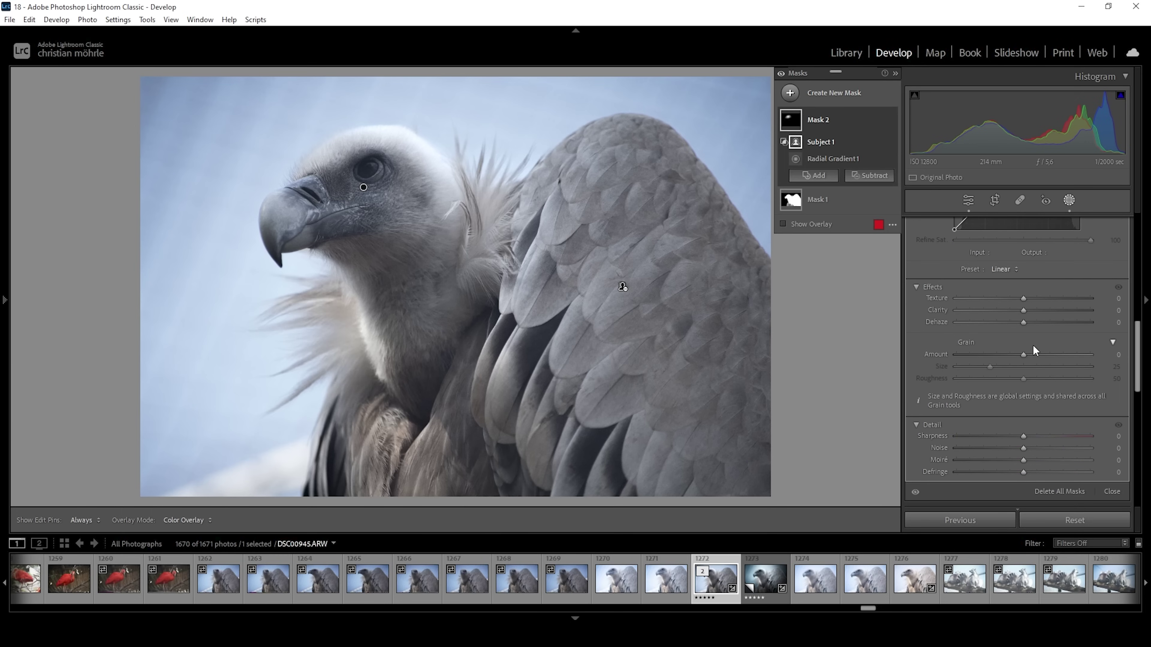
{"action": "left_click_drag", "start_coordinate": [1025, 310], "coordinate": [1054, 310]}
{"action": "mouse_move", "coordinate": [370, 195]}
{"action": "scroll", "coordinate": [1017, 333], "scroll_direction": "up", "scroll_amount": 10}
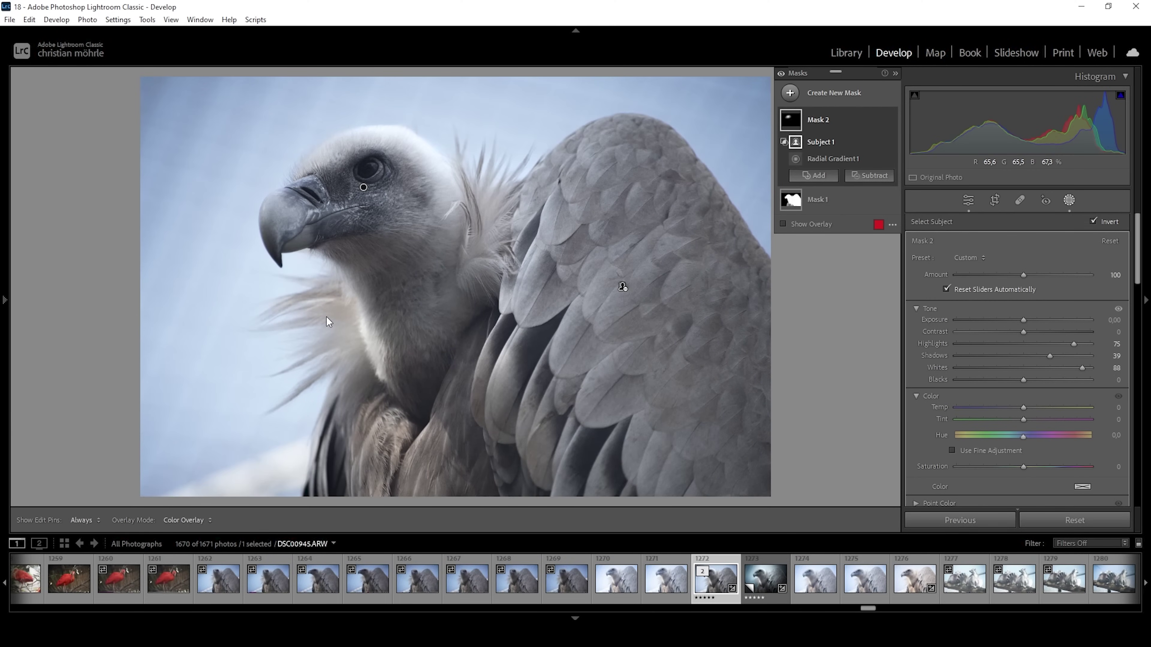
Create a third mask that selects the subject.
{"action": "left_click", "coordinate": [798, 94]}
{"action": "key", "text": "Escape"}
{"action": "left_click", "coordinate": [843, 112]}
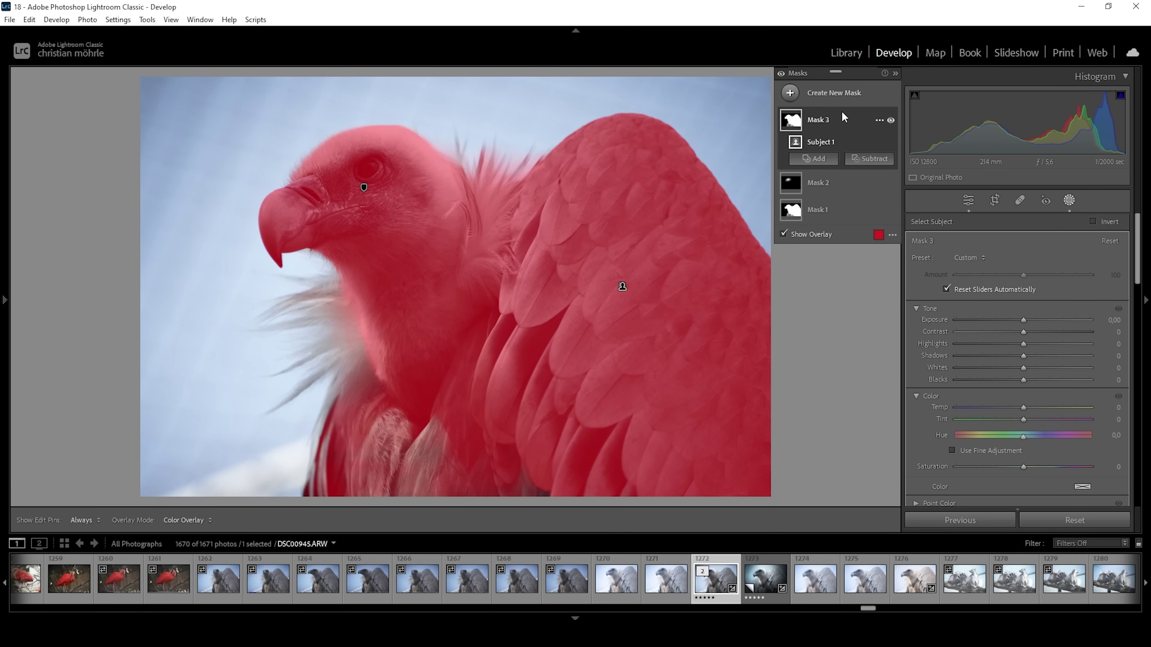
Intersect the third mask with another subject selection.
{"action": "left_click", "coordinate": [879, 120]}
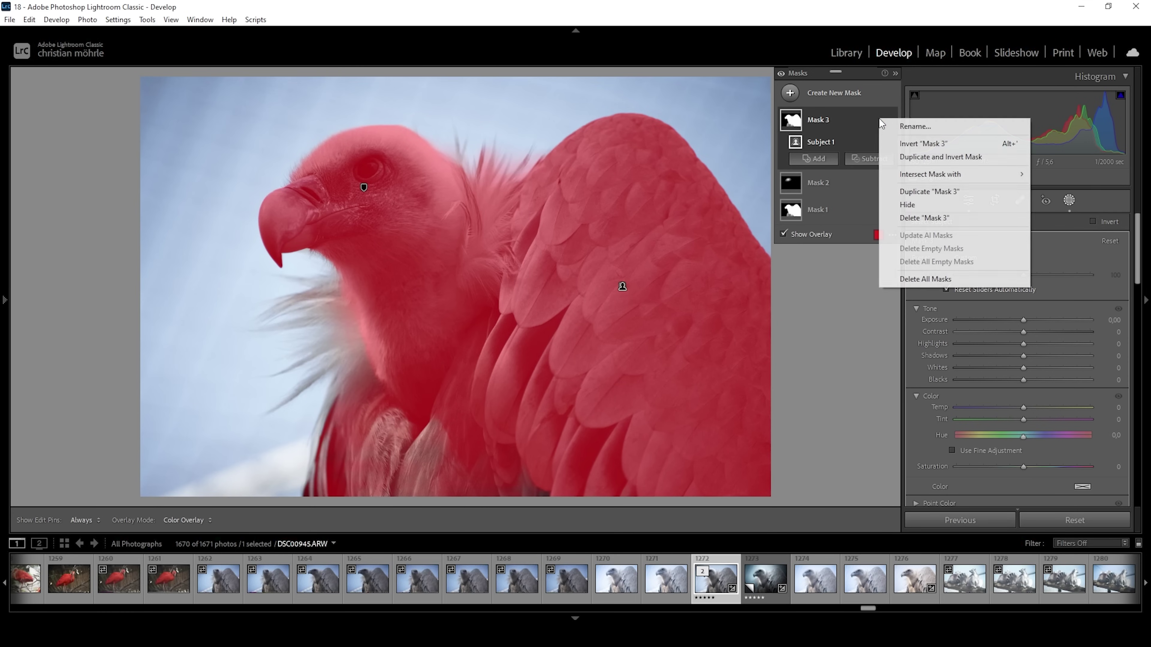
{"action": "mouse_move", "coordinate": [908, 173]}
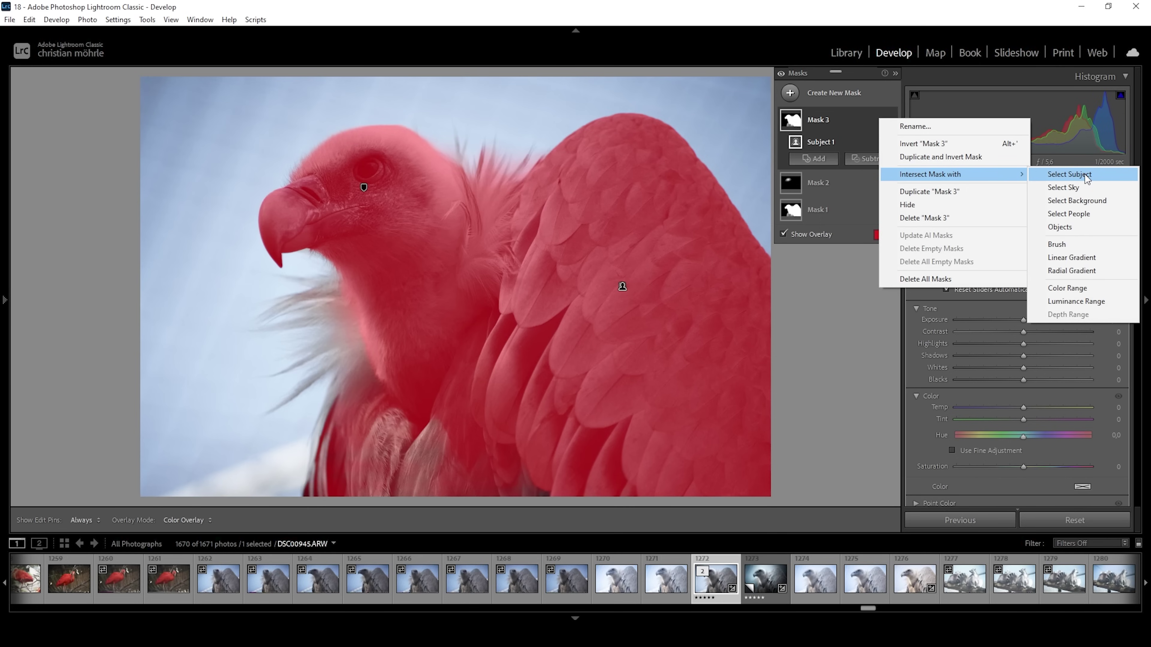
{"action": "left_click", "coordinate": [1068, 174]}
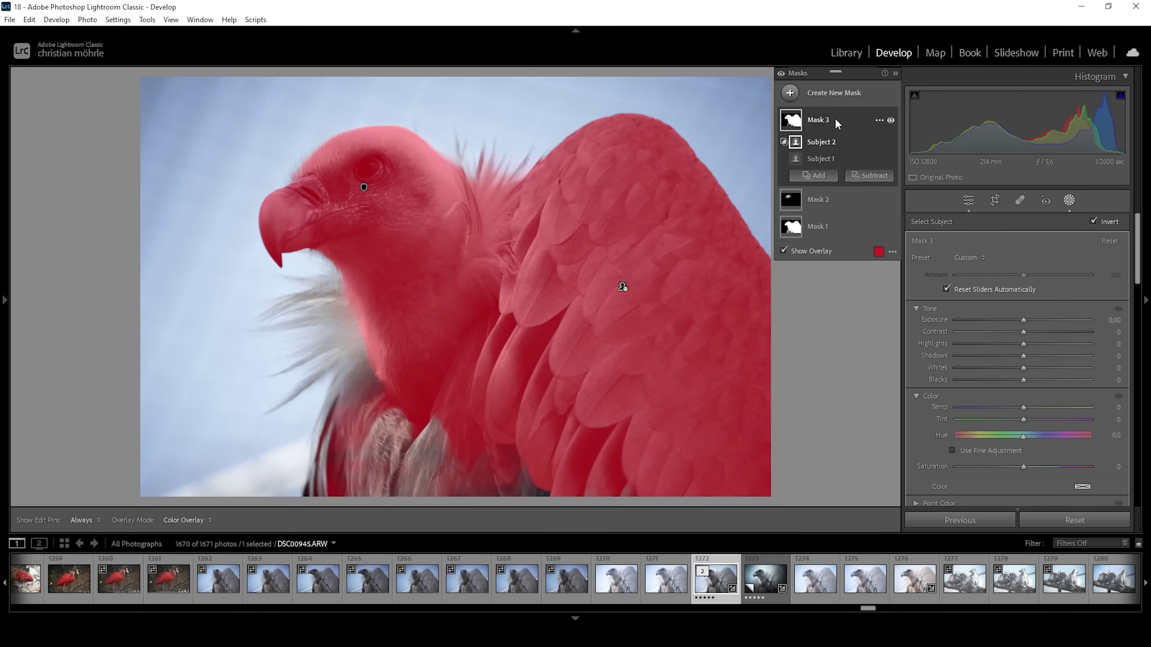
{"action": "left_click", "coordinate": [838, 124]}
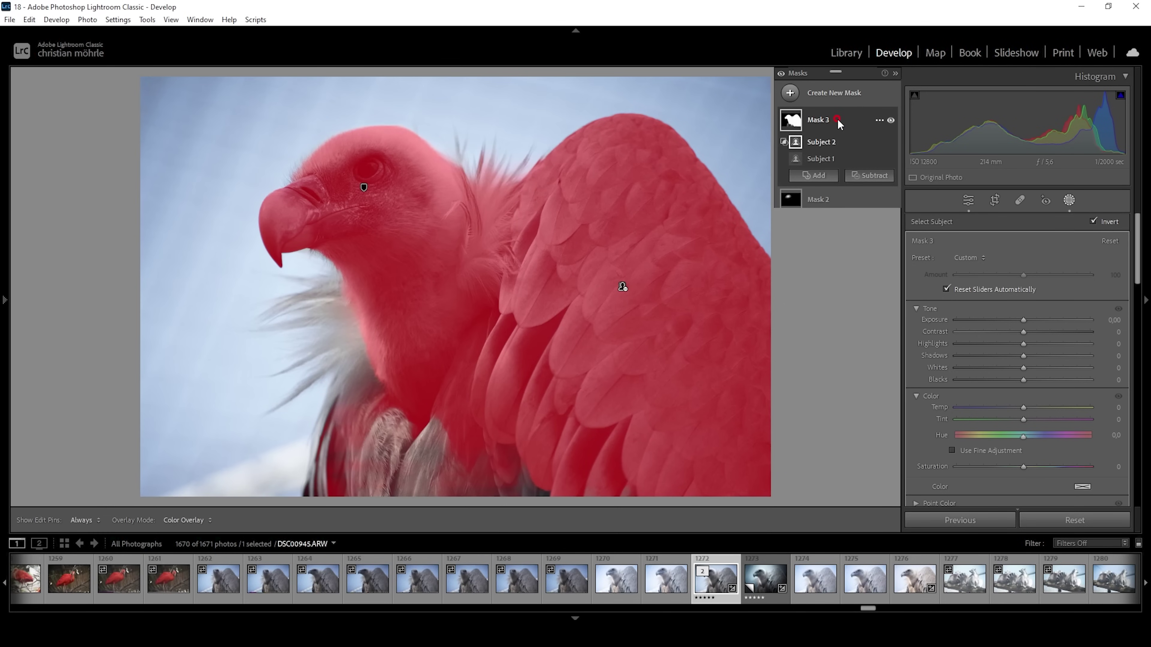
Invert the third mask and intersect it with a color range sampled from the sky above the vulture's head.
{"action": "left_click", "coordinate": [874, 121]}
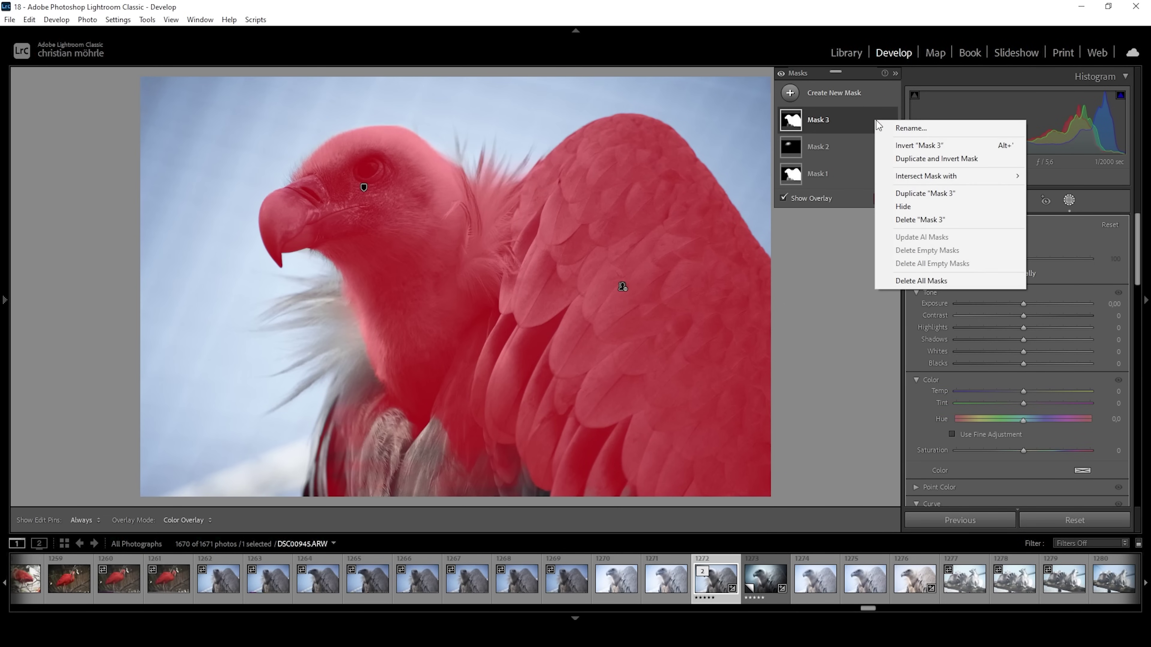
{"action": "left_click", "coordinate": [894, 149]}
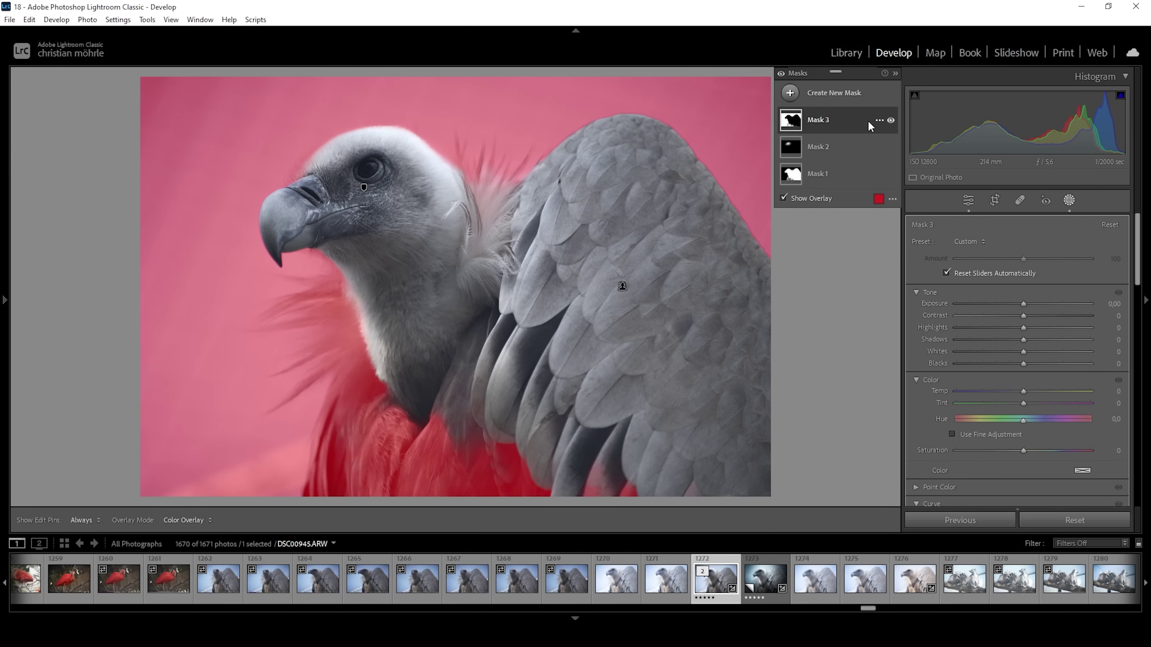
{"action": "left_click", "coordinate": [878, 120]}
{"action": "mouse_move", "coordinate": [921, 181]}
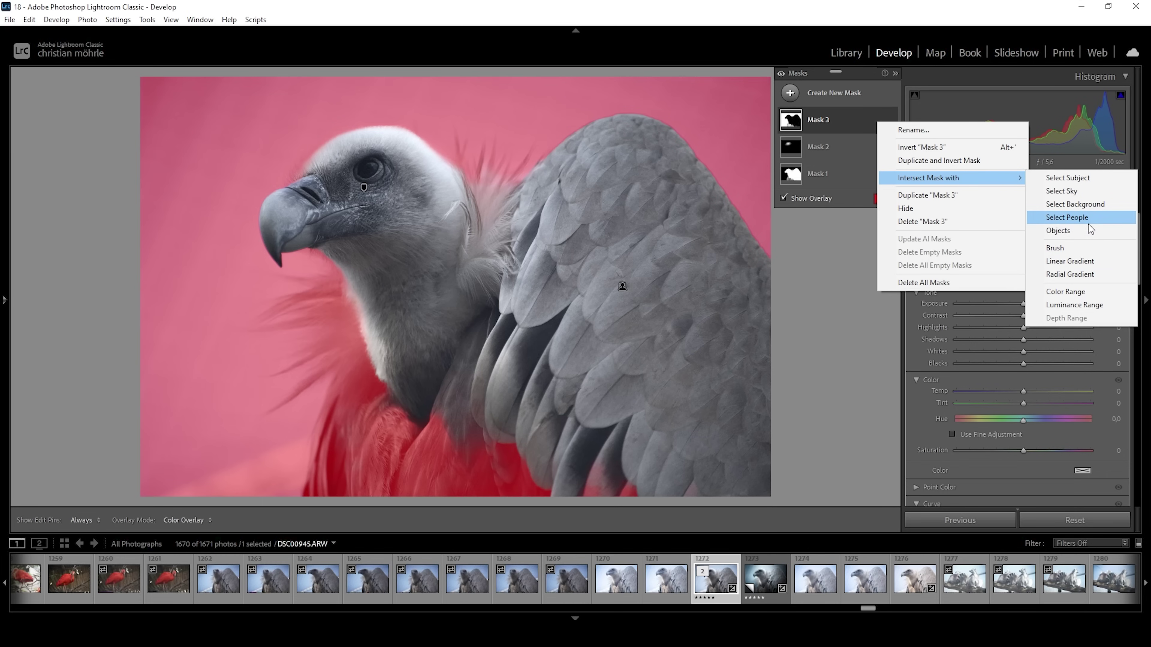
{"action": "left_click", "coordinate": [1088, 294]}
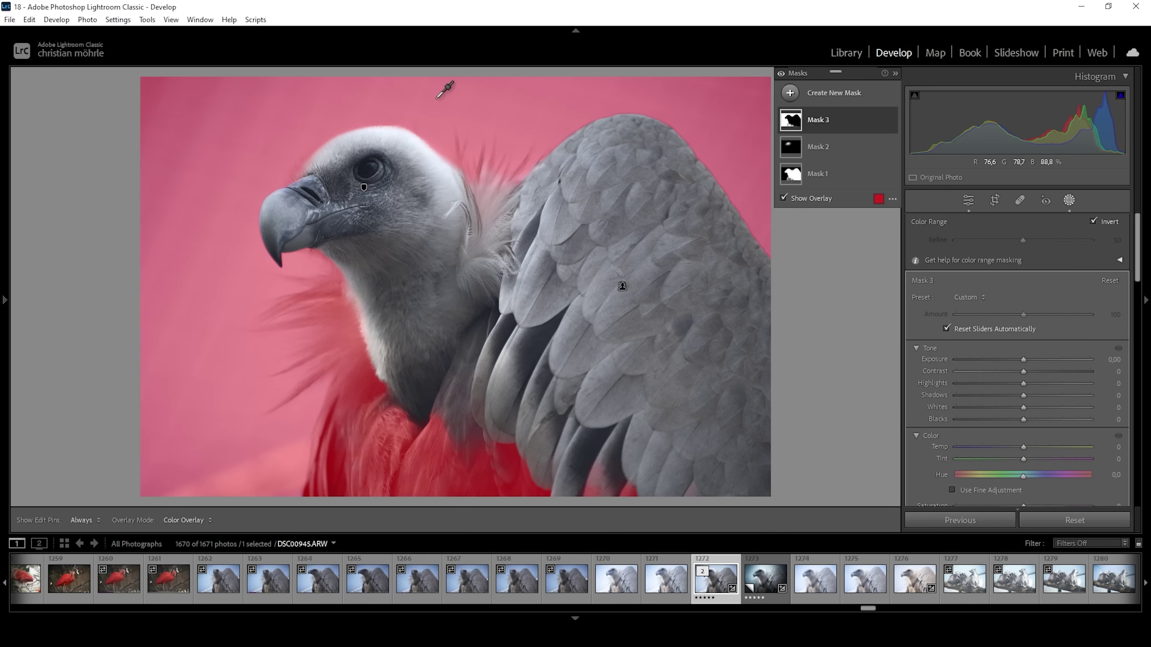
{"action": "left_click", "coordinate": [435, 105]}
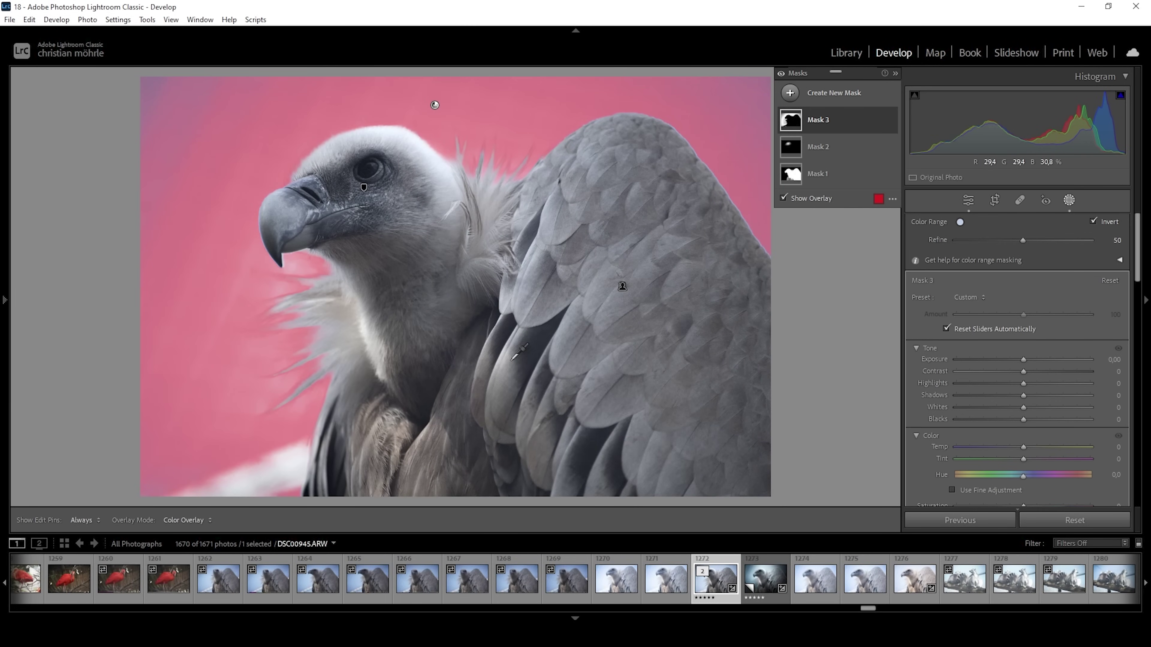
Add a brush to the third mask and paint in the missed sky areas around the image edges.
{"action": "left_click", "coordinate": [835, 123]}
{"action": "left_click", "coordinate": [818, 193]}
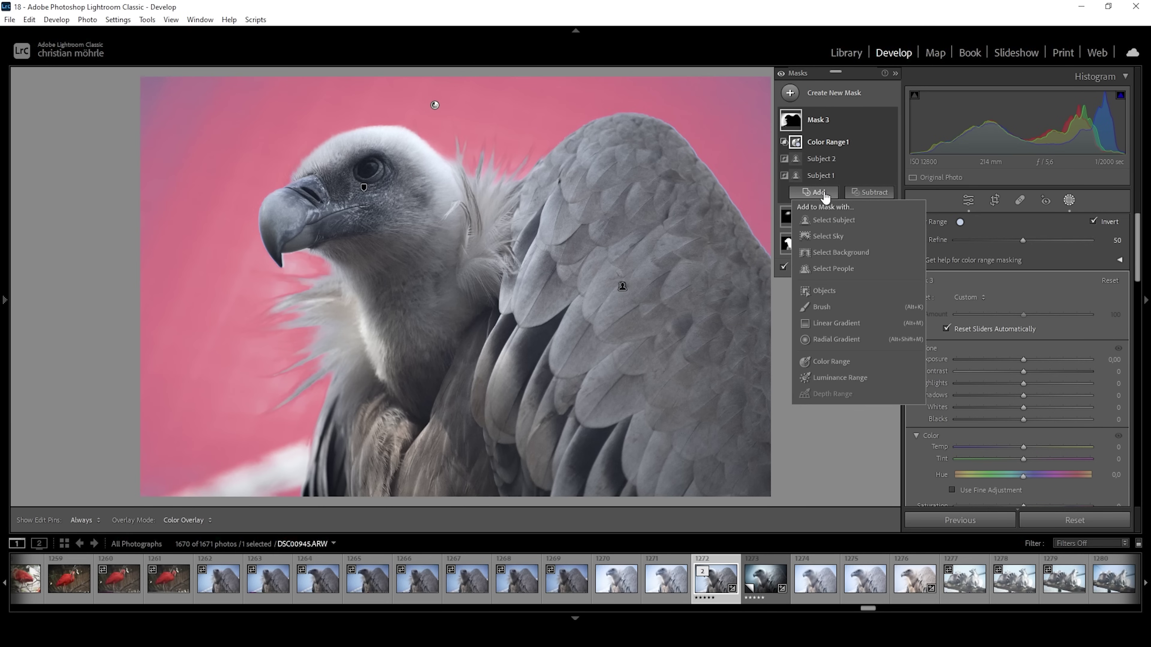
{"action": "left_click", "coordinate": [821, 306]}
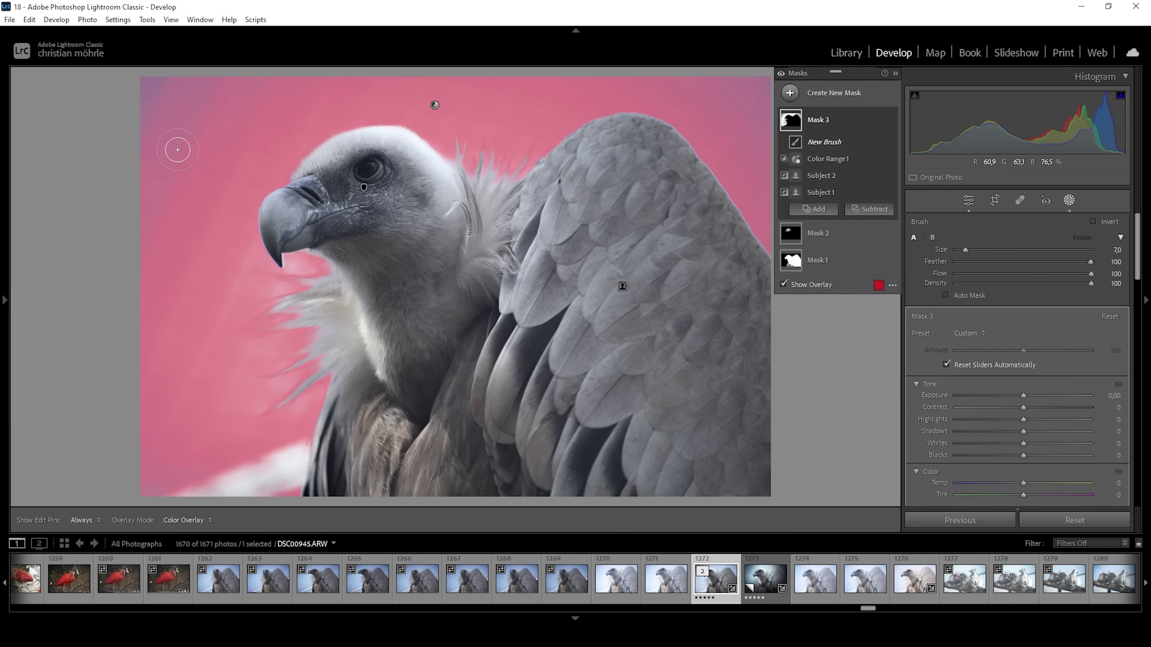
{"action": "key", "text": "h"}
{"action": "mouse_move", "coordinate": [149, 158]}
{"action": "left_mouse_down"}
{"action": "mouse_move", "coordinate": [252, 57]}
{"action": "mouse_move", "coordinate": [186, 62]}
{"action": "left_mouse_up"}
{"action": "mouse_move", "coordinate": [157, 252]}
{"action": "left_mouse_down"}
{"action": "mouse_move", "coordinate": [231, 108]}
{"action": "mouse_move", "coordinate": [372, 77]}
{"action": "mouse_move", "coordinate": [431, 103]}
{"action": "mouse_move", "coordinate": [767, 106]}
{"action": "left_mouse_up"}
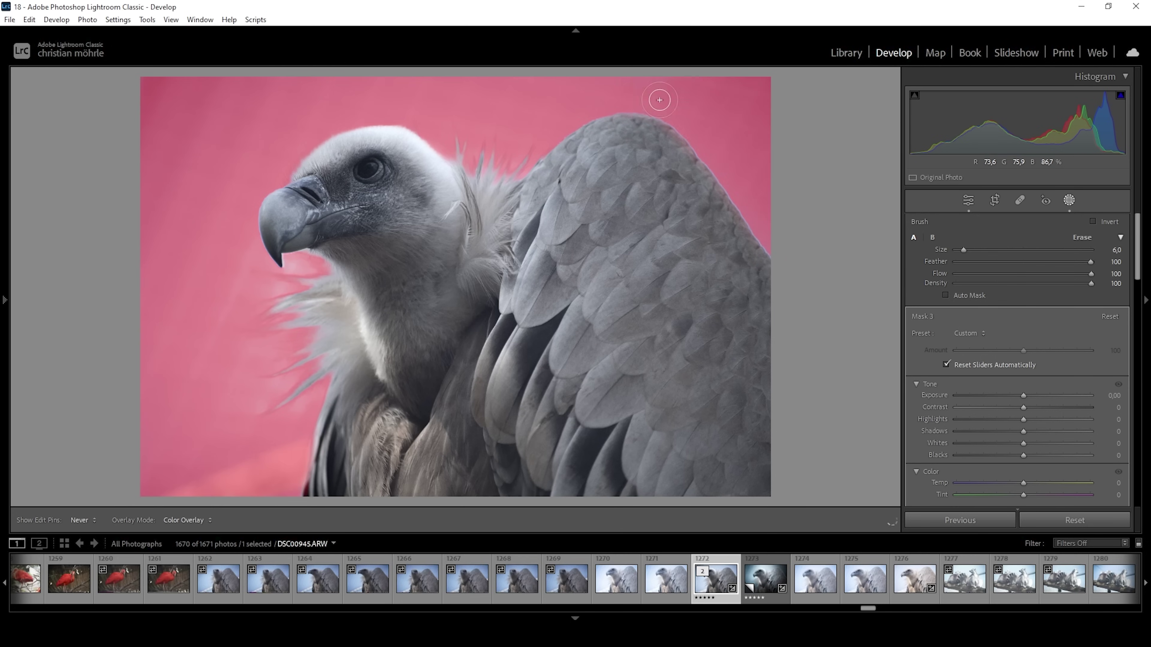
{"action": "key", "text": "h"}
{"action": "scroll", "coordinate": [680, 167], "scroll_direction": "down", "scroll_amount": 5}
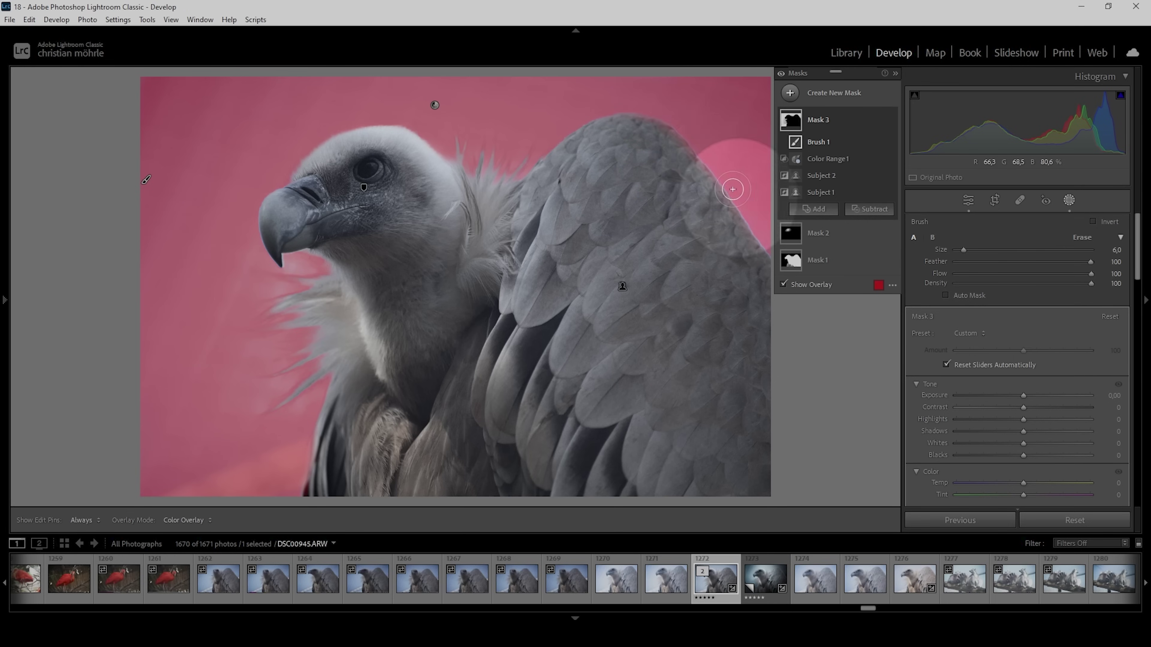
{"action": "key", "text": "h"}
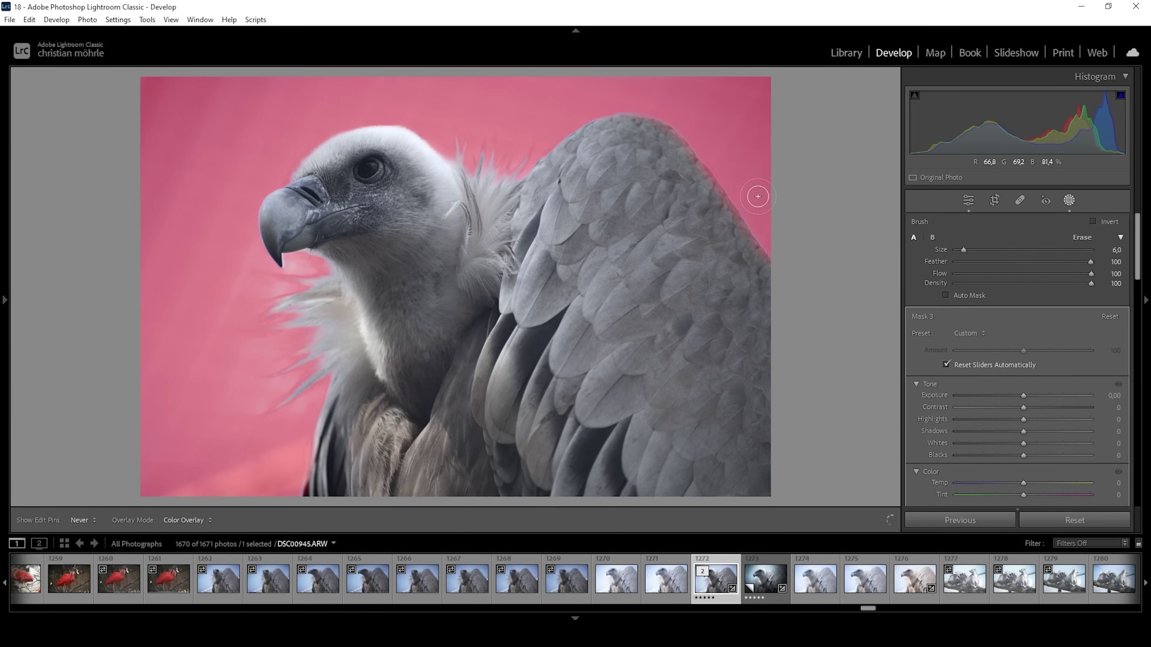
{"action": "key", "text": "ctrl+z"}
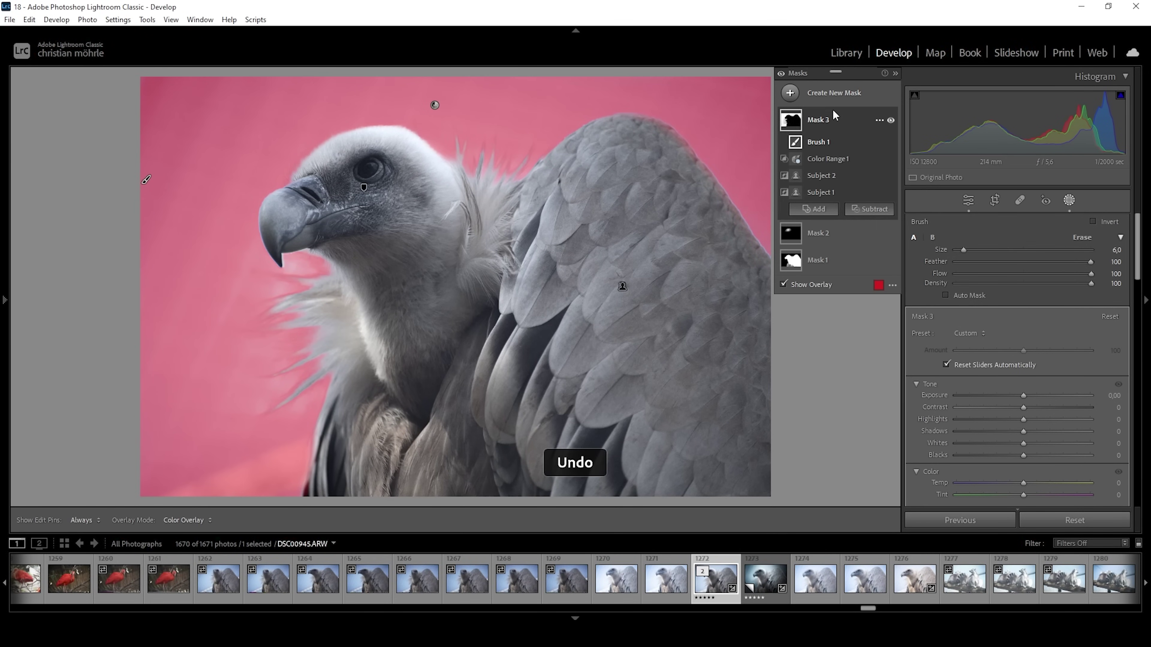
{"action": "key", "text": "h"}
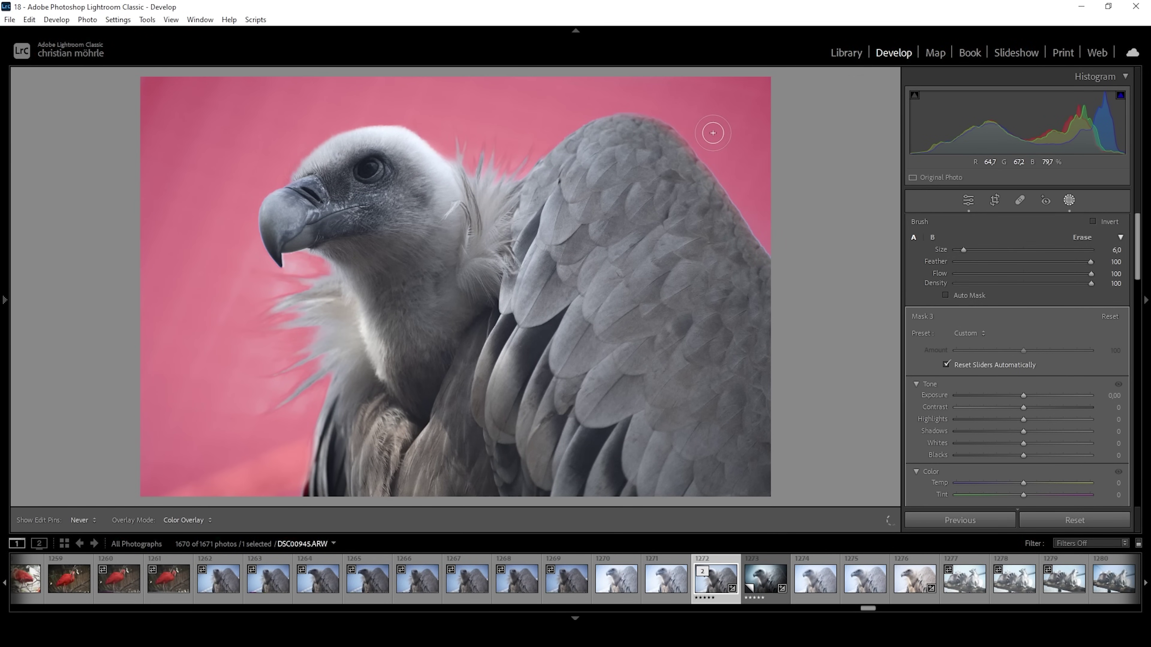
{"action": "key", "text": "h"}
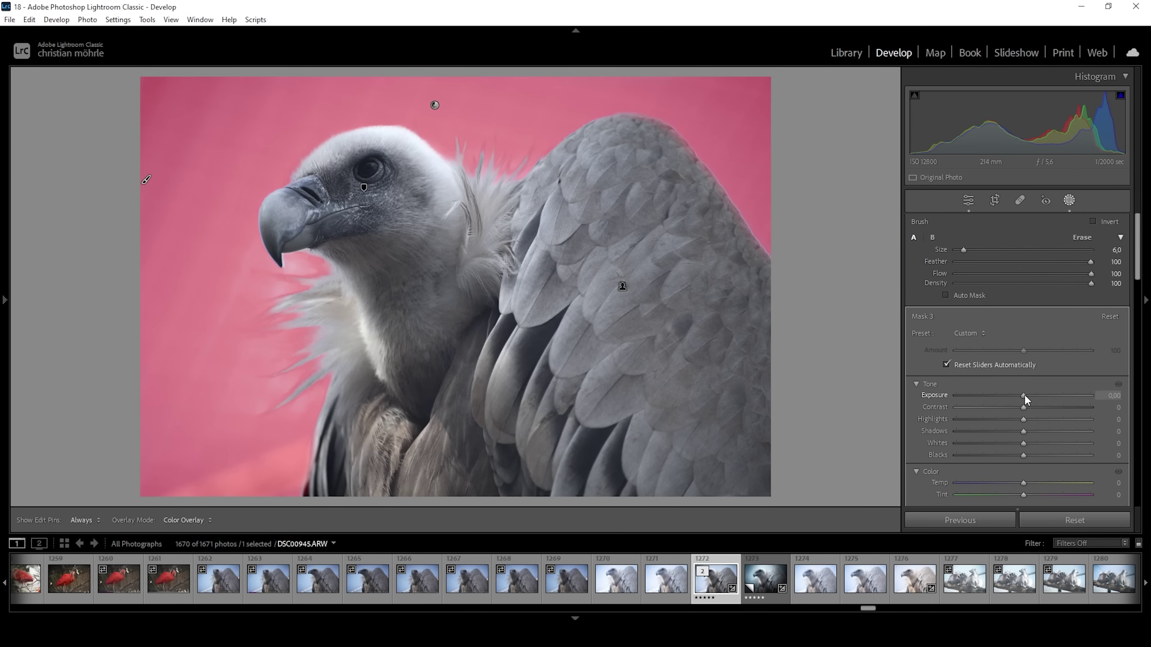
Set the background mask's exposure to -0.21, temperature to -23 and saturation to -29.
{"action": "left_click_drag", "start_coordinate": [1024, 395], "coordinate": [1022, 396]}
{"action": "left_click_drag", "start_coordinate": [1024, 483], "coordinate": [1011, 483]}
{"action": "scroll", "coordinate": [1131, 424], "scroll_direction": "down", "scroll_amount": 3}
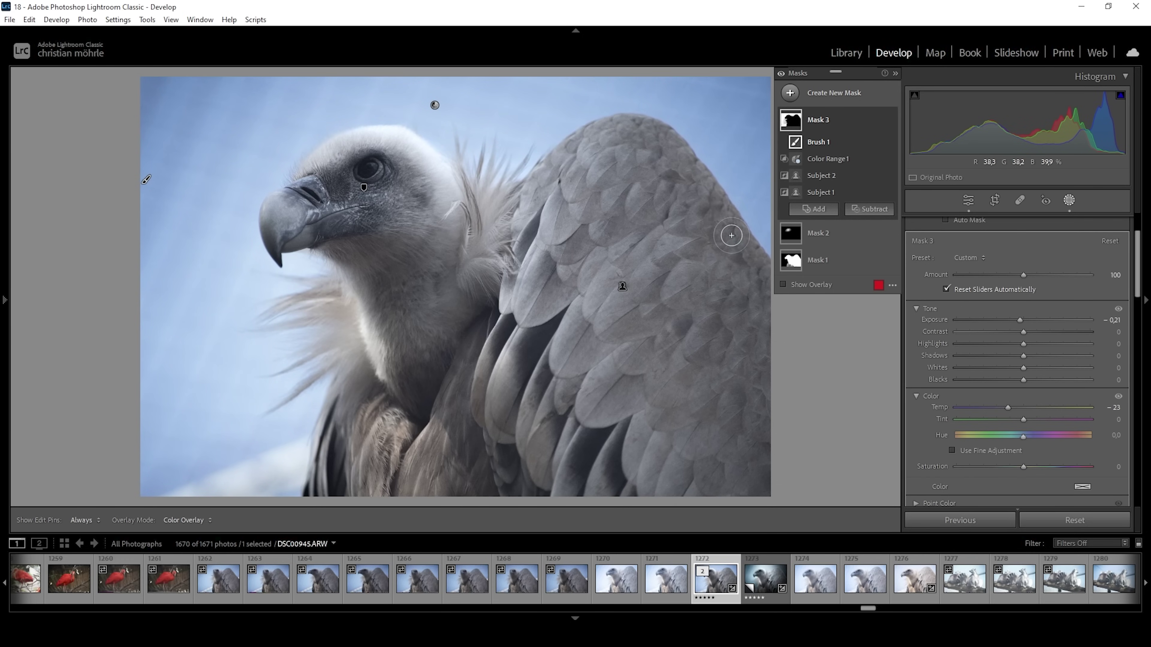
{"action": "left_click_drag", "start_coordinate": [1025, 467], "coordinate": [1015, 468]}
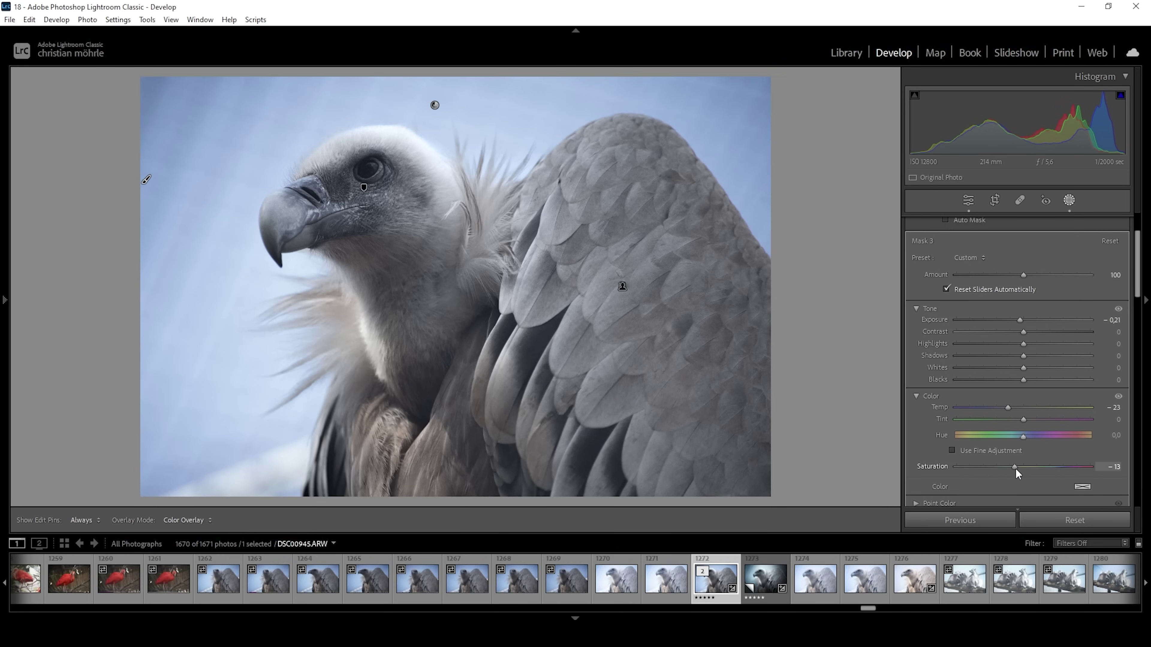
{"action": "left_click_drag", "start_coordinate": [1011, 468], "coordinate": [1004, 467]}
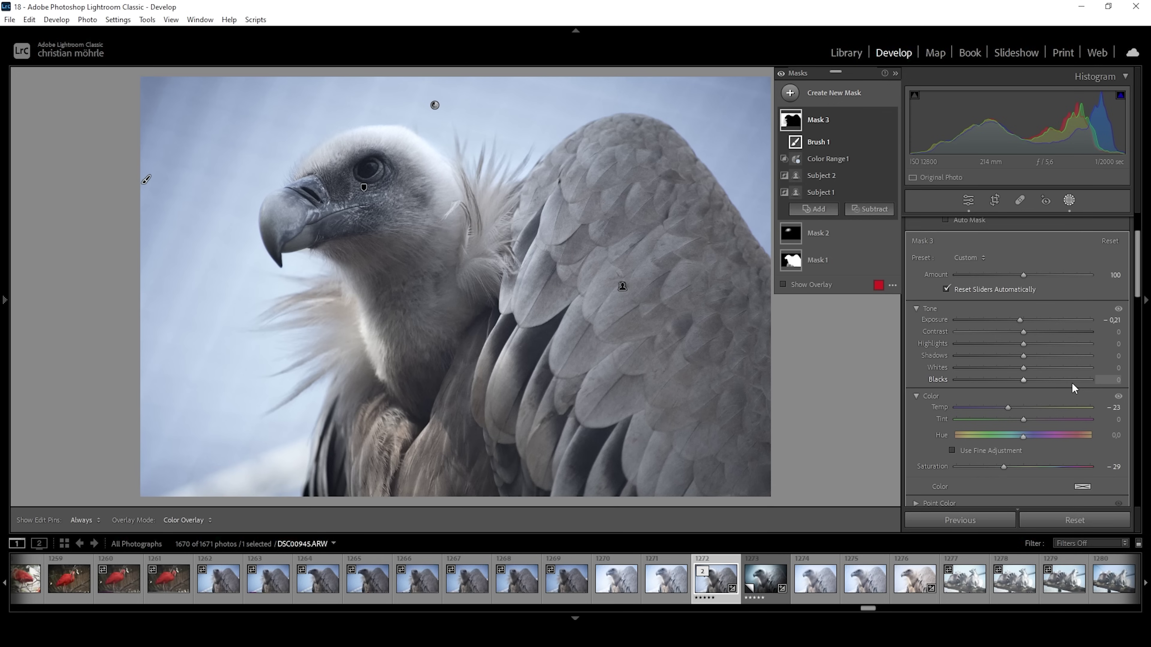
Soften the background mask with texture at -90 and clarity at -100.
{"action": "scroll", "coordinate": [1043, 386], "scroll_direction": "down", "scroll_amount": 5}
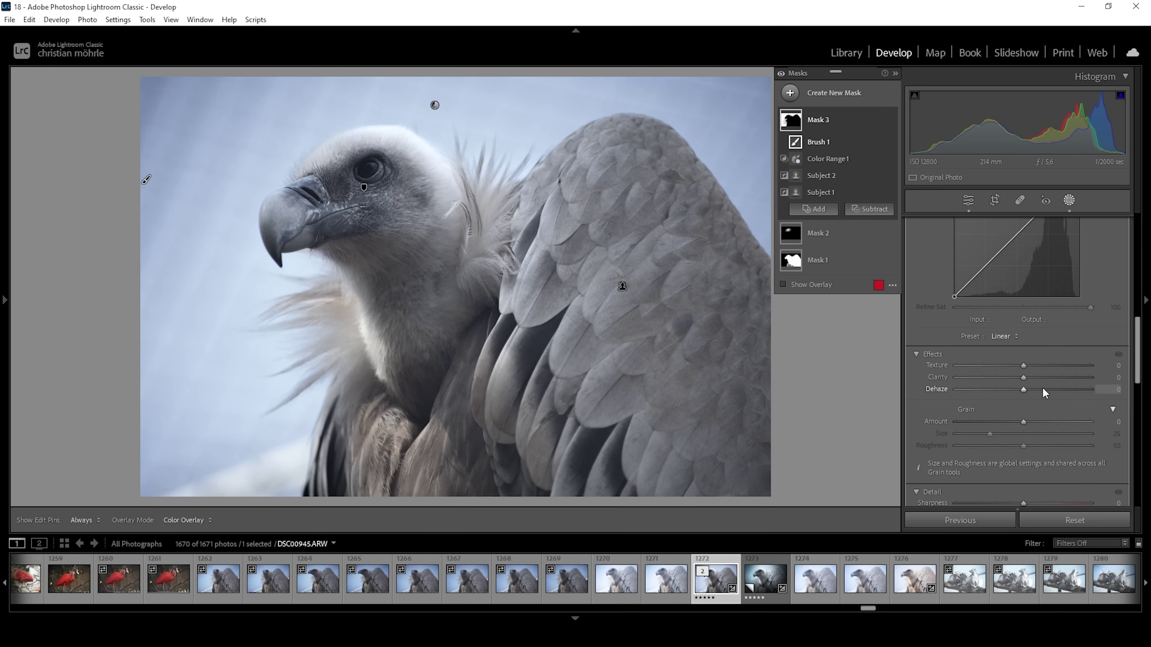
{"action": "left_click_drag", "start_coordinate": [1023, 365], "coordinate": [963, 366]}
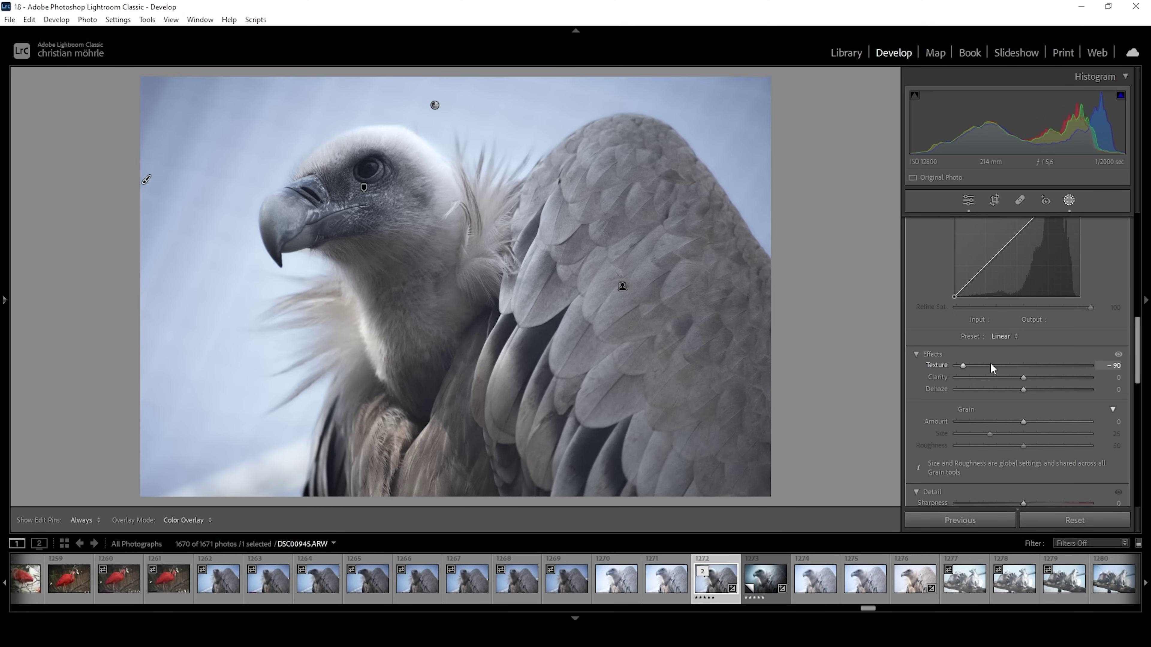
{"action": "left_click_drag", "start_coordinate": [1034, 376], "coordinate": [939, 379]}
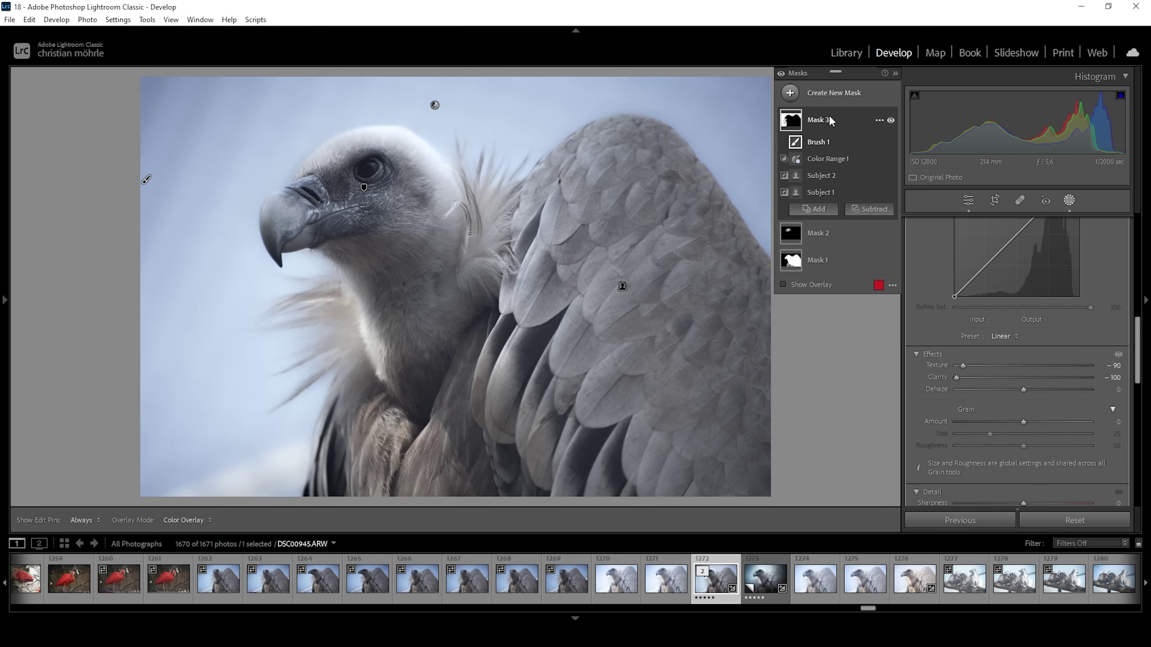
Duplicate the background mask and reset the copy's texture, clarity, saturation, temperature and exposure.
{"action": "right_click", "coordinate": [820, 122]}
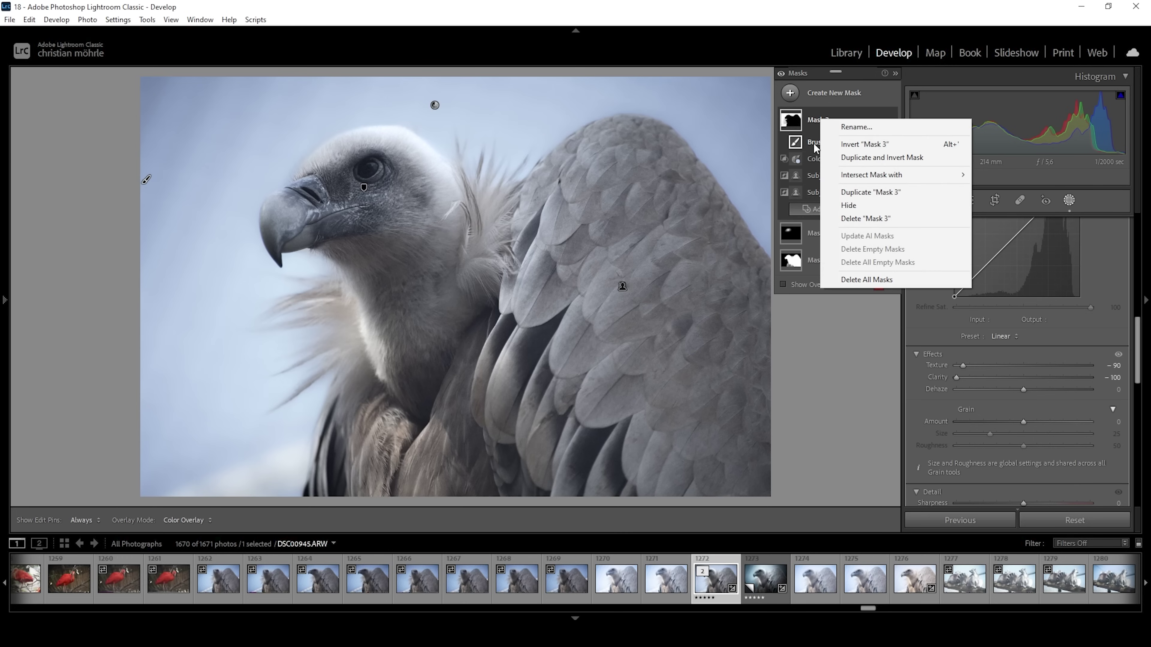
{"action": "left_click", "coordinate": [855, 192]}
{"action": "scroll", "coordinate": [948, 285], "scroll_direction": "down", "scroll_amount": 2}
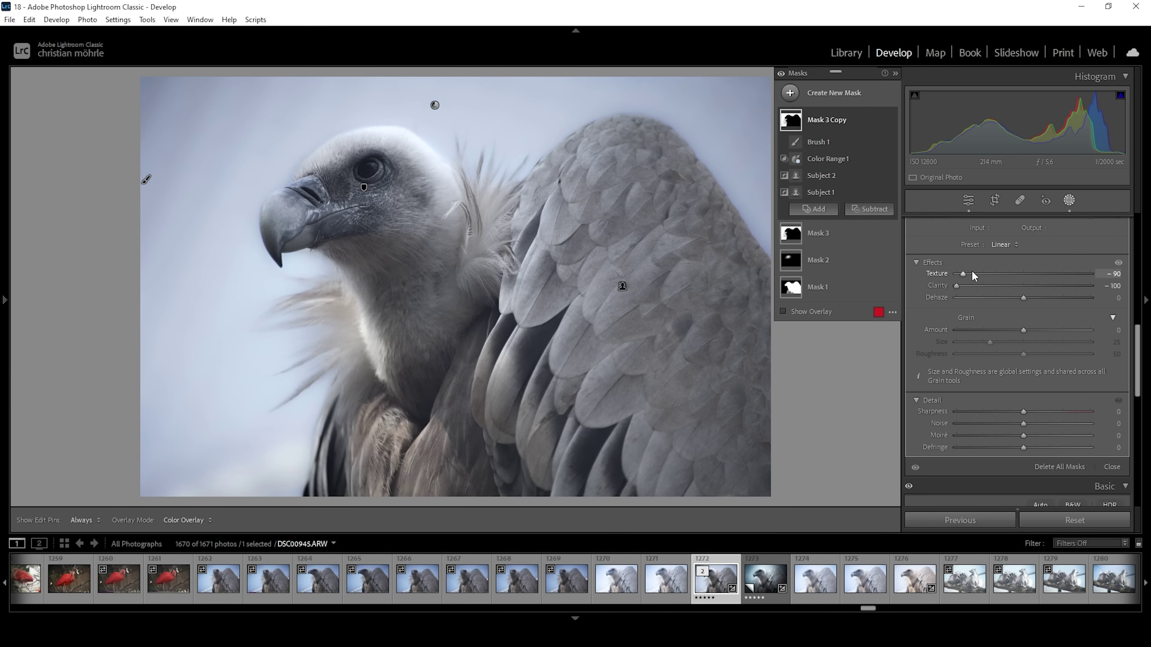
{"action": "double_click", "coordinate": [963, 273]}
{"action": "double_click", "coordinate": [955, 286]}
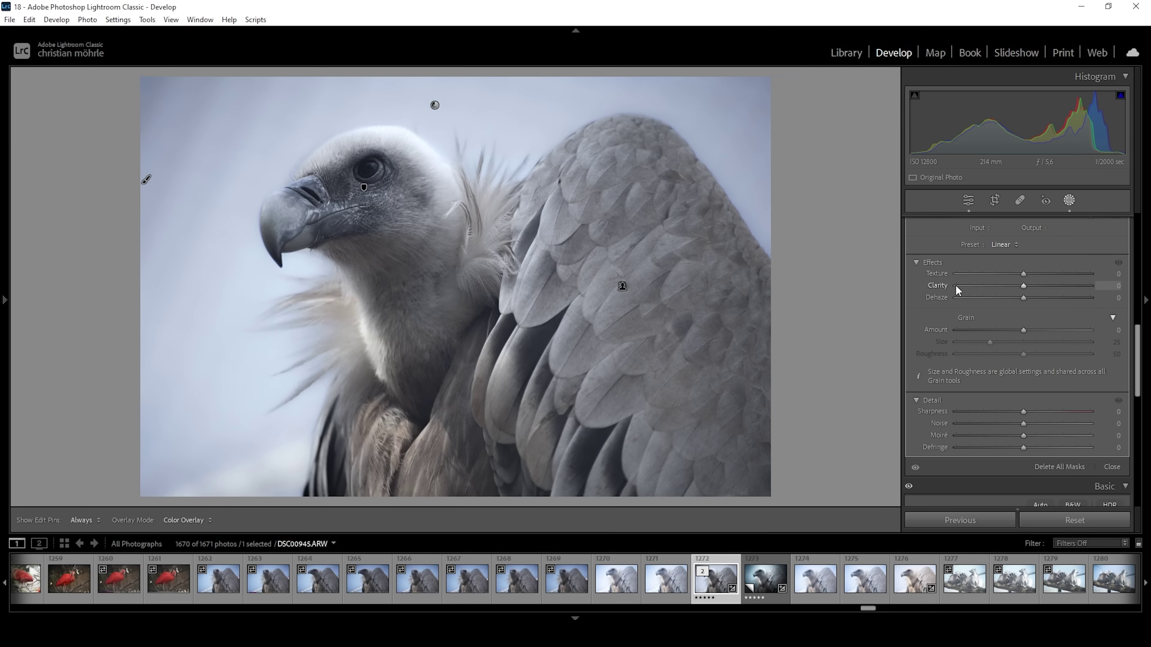
{"action": "scroll", "coordinate": [1063, 299], "scroll_direction": "up", "scroll_amount": 5}
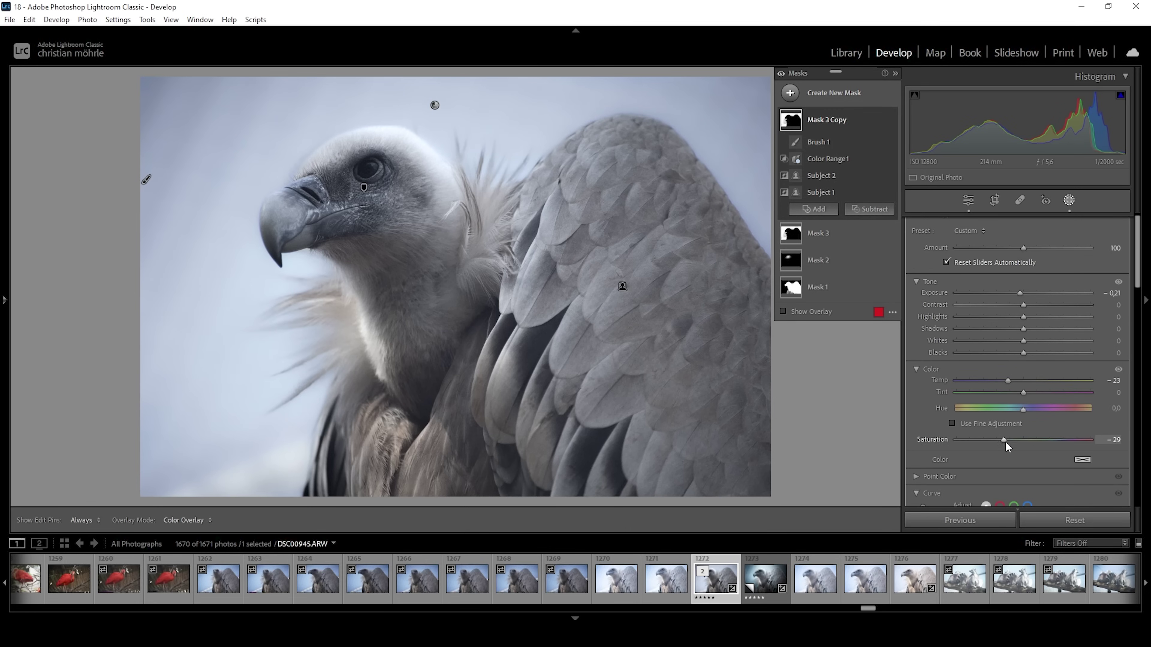
{"action": "double_click", "coordinate": [1005, 438]}
{"action": "double_click", "coordinate": [1006, 379]}
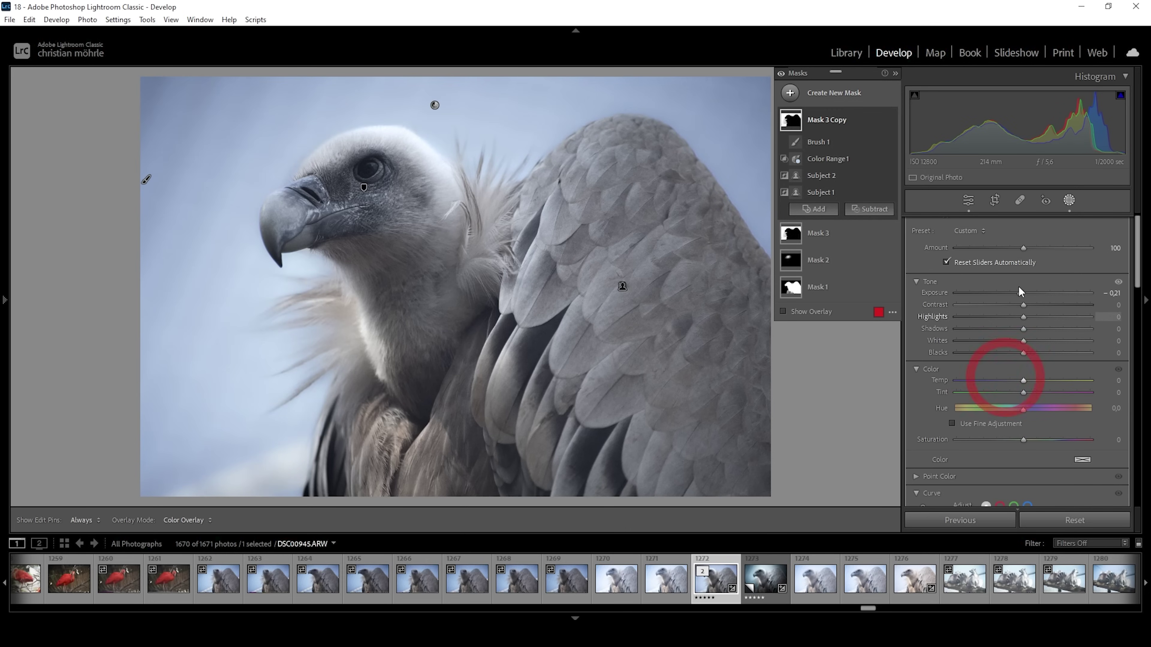
{"action": "double_click", "coordinate": [1018, 295]}
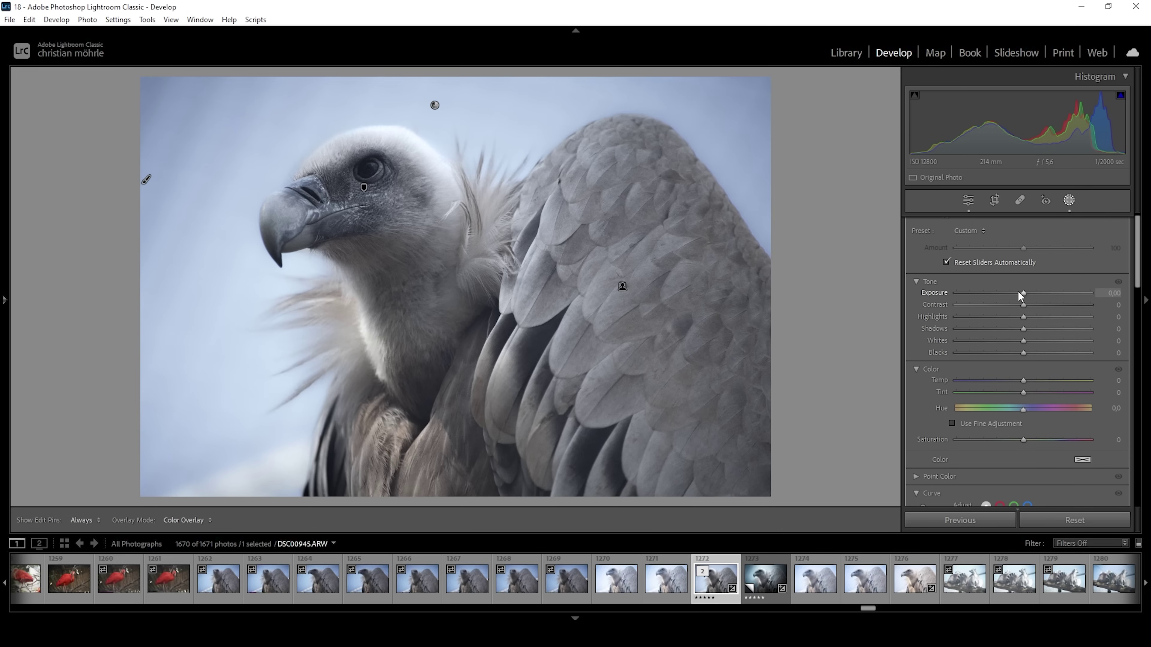
Subtract a linear gradient running from the photo's top to its bottom from the mask copy, and set the copy's exposure to -2.89.
{"action": "key", "text": "o"}
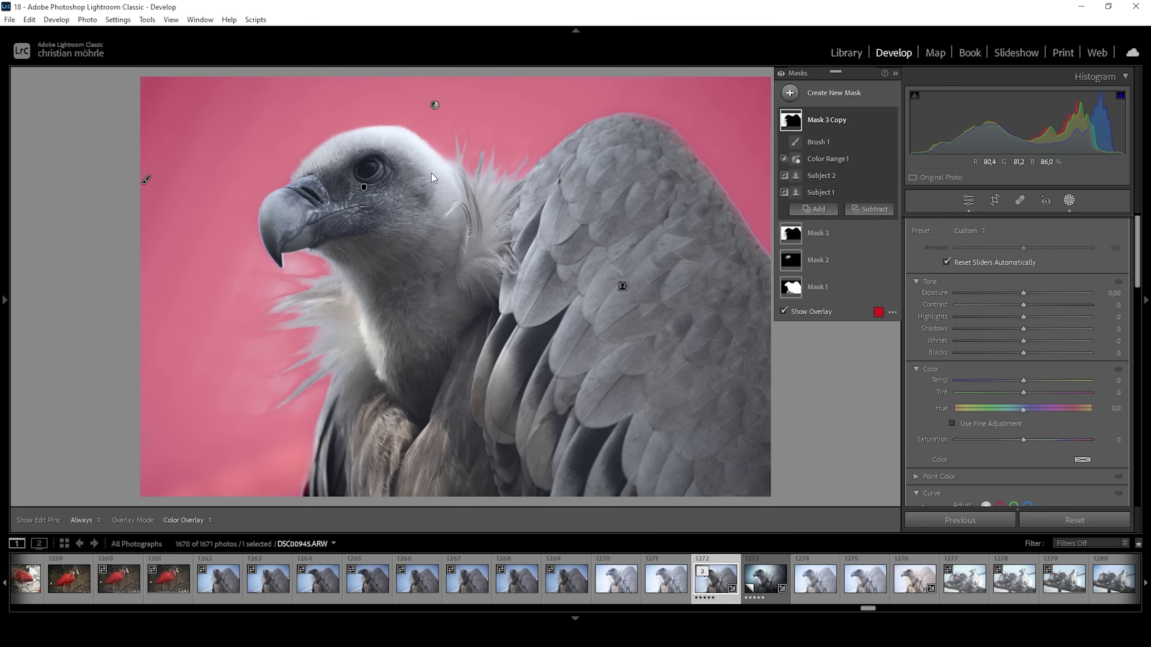
{"action": "left_click", "coordinate": [869, 210]}
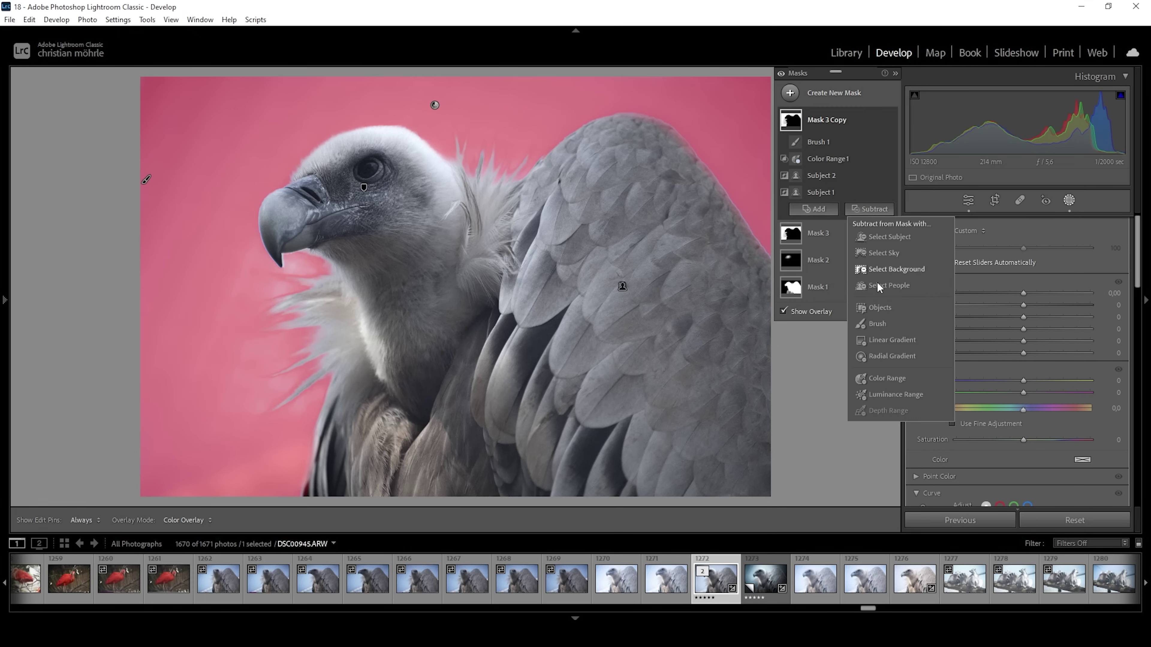
{"action": "left_click", "coordinate": [892, 340]}
{"action": "left_click_drag", "start_coordinate": [527, 87], "coordinate": [515, 491]}
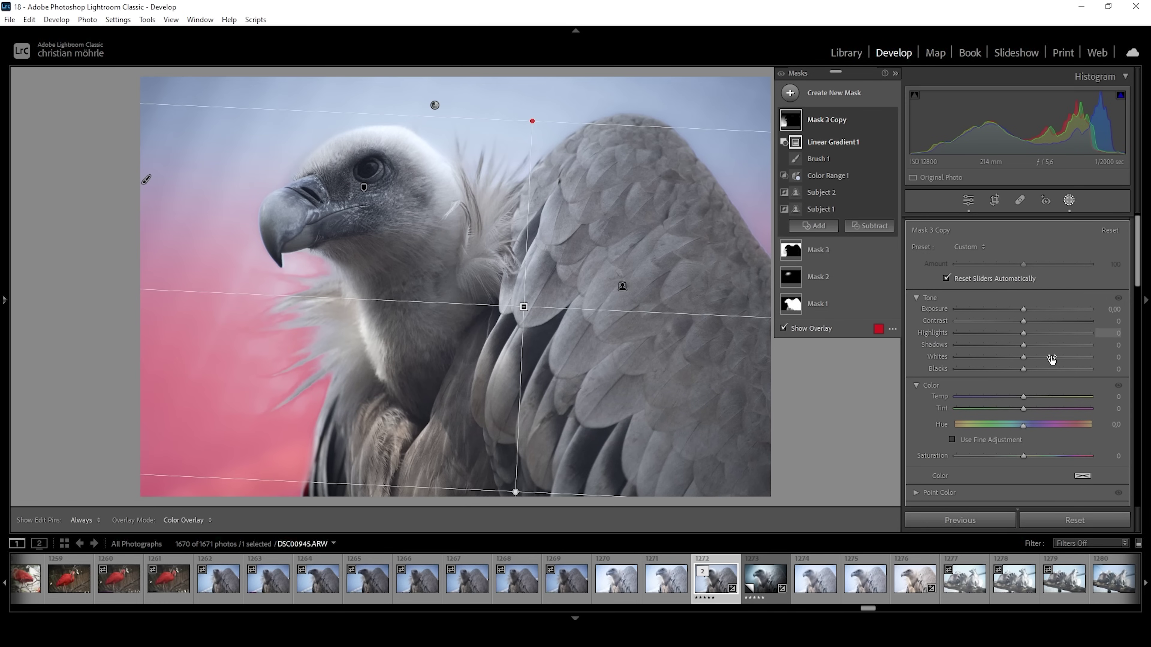
{"action": "left_click_drag", "start_coordinate": [1021, 309], "coordinate": [974, 309]}
Lower and tilt the mask copy's linear gradient, and set the refinement of its color range to 68.
{"action": "left_click_drag", "start_coordinate": [515, 493], "coordinate": [510, 507]}
{"action": "left_click_drag", "start_coordinate": [532, 122], "coordinate": [529, 212]}
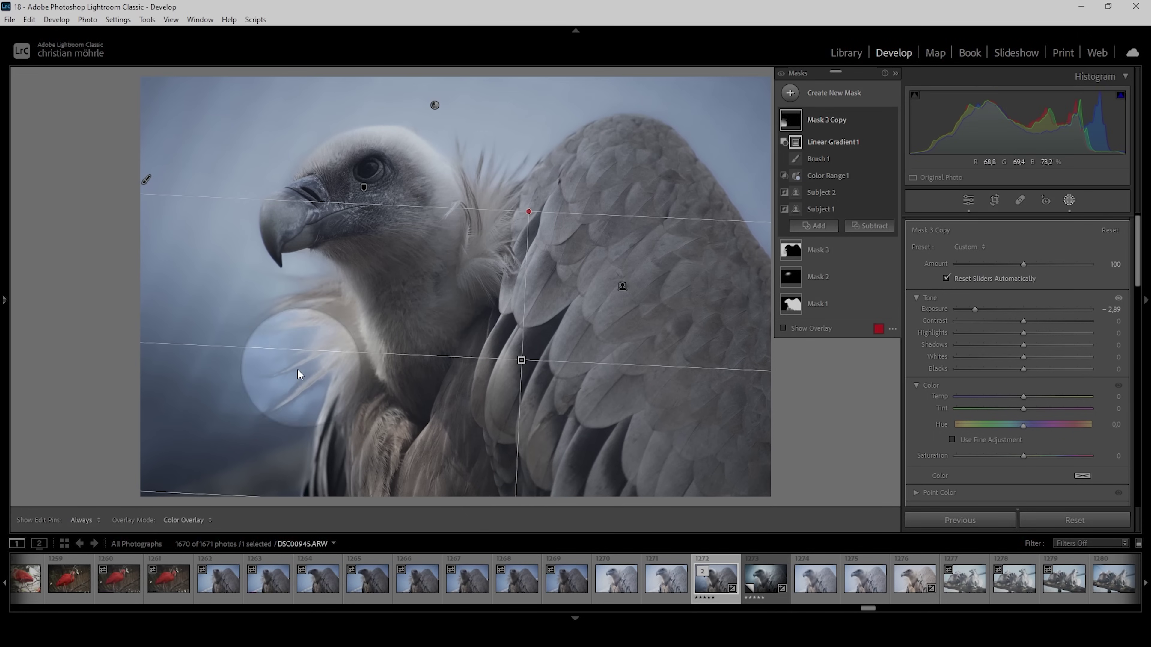
{"action": "left_click_drag", "start_coordinate": [290, 342], "coordinate": [498, 259]}
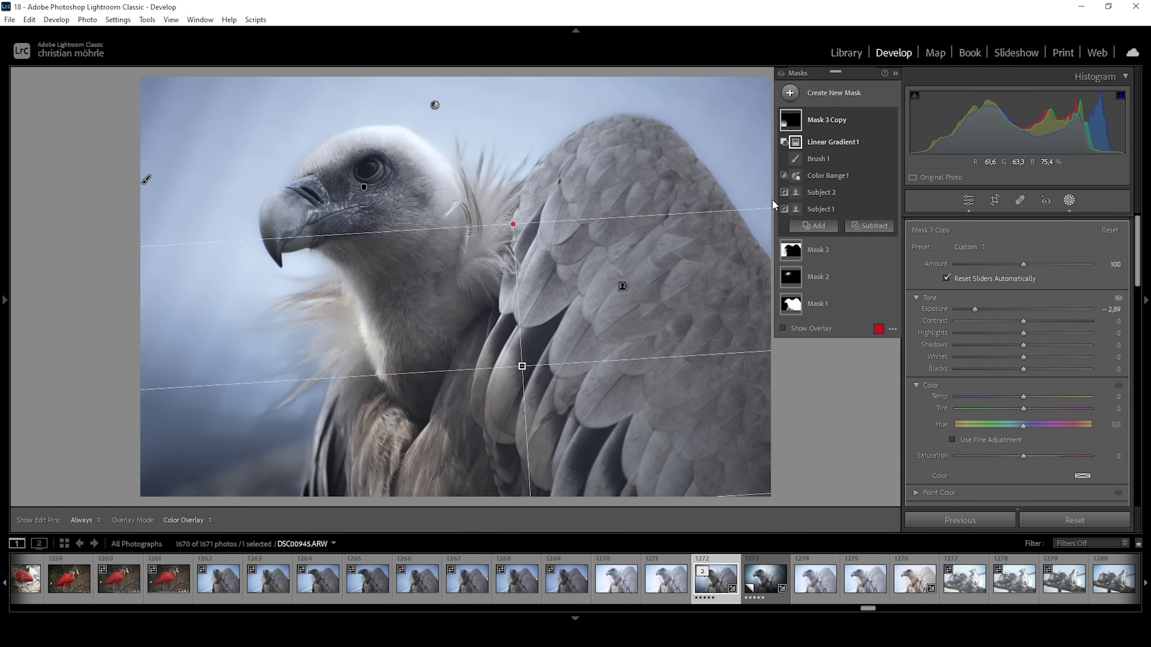
{"action": "left_click", "coordinate": [826, 175]}
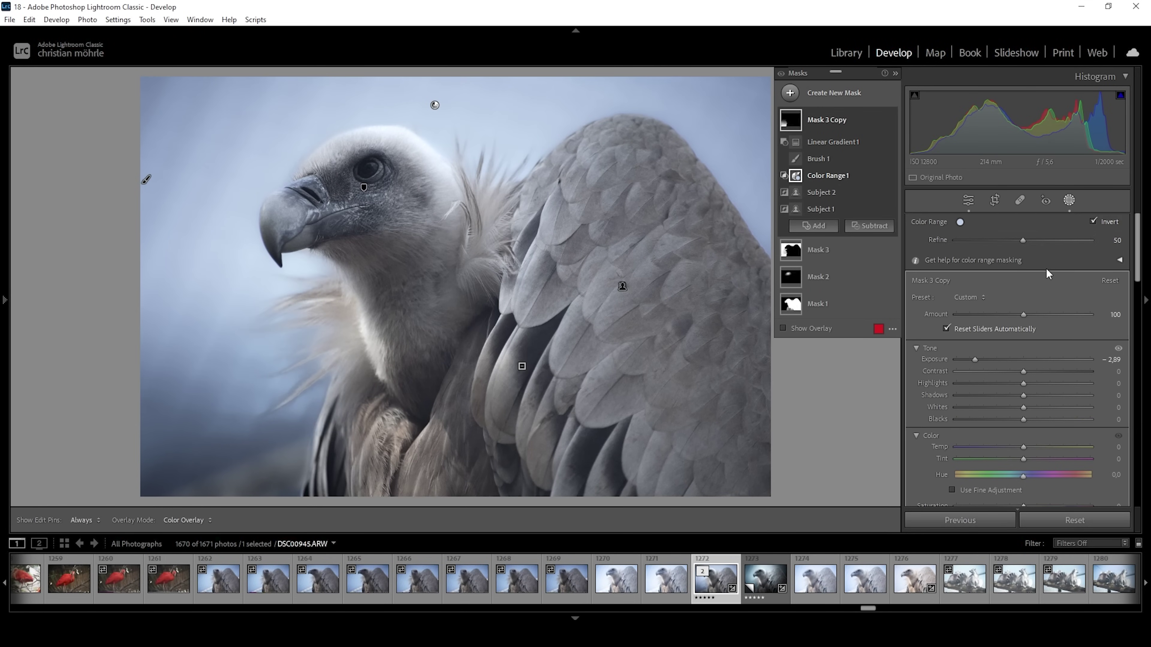
{"action": "left_click_drag", "start_coordinate": [1022, 241], "coordinate": [1048, 239]}
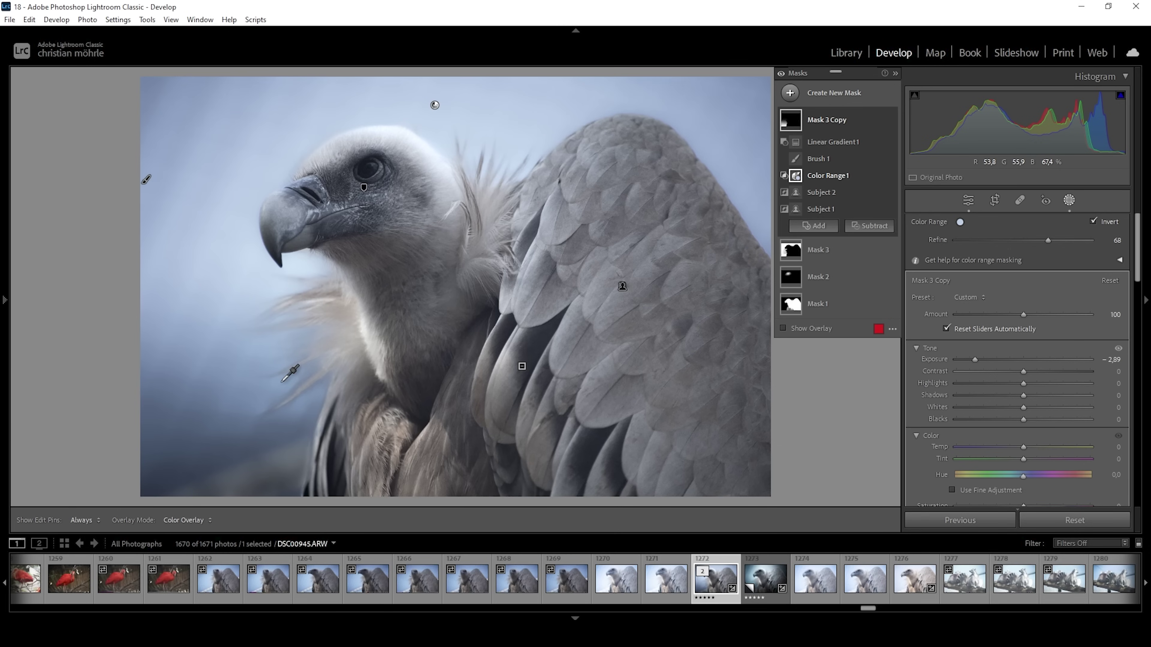
Create a fourth mask with a linear gradient running from the photo's right side to the vulture's neck, and subtract the subject from it.
{"action": "left_click", "coordinate": [791, 97]}
{"action": "left_click", "coordinate": [867, 223]}
{"action": "left_click_drag", "start_coordinate": [732, 218], "coordinate": [432, 298]}
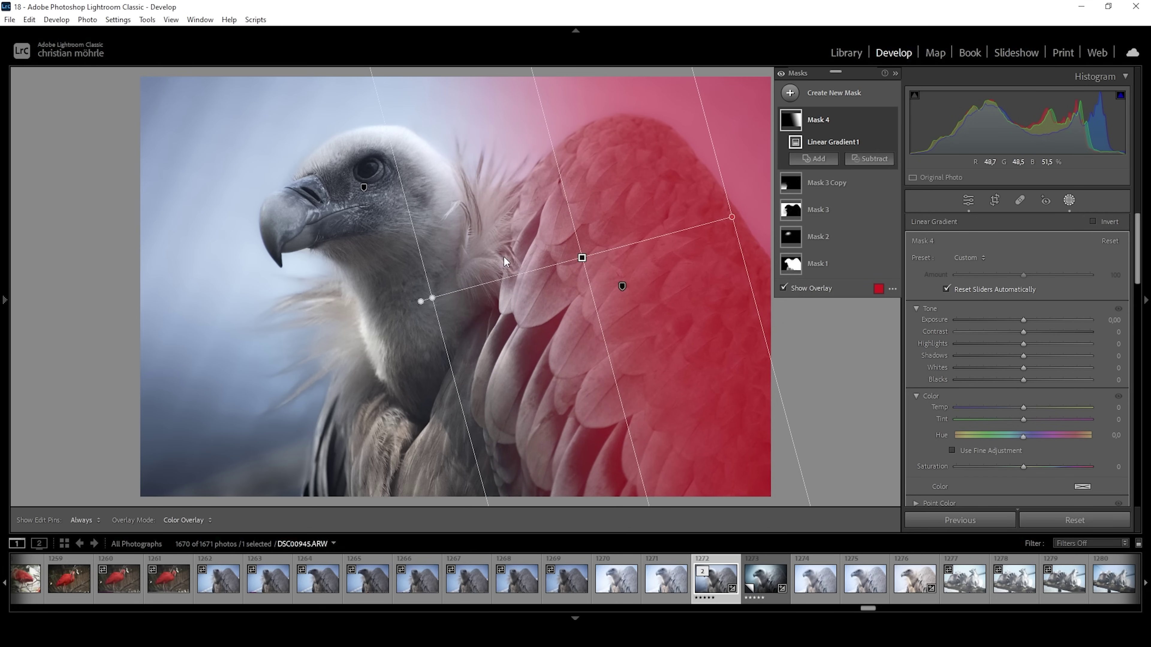
{"action": "left_click", "coordinate": [875, 160]}
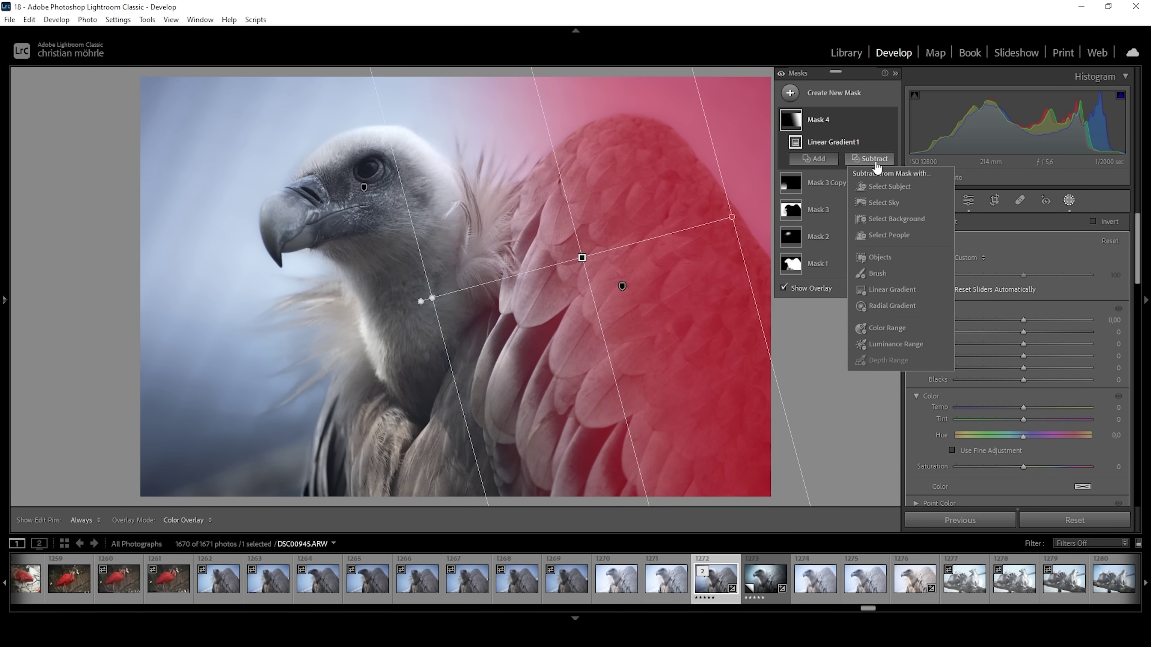
{"action": "left_click", "coordinate": [899, 188]}
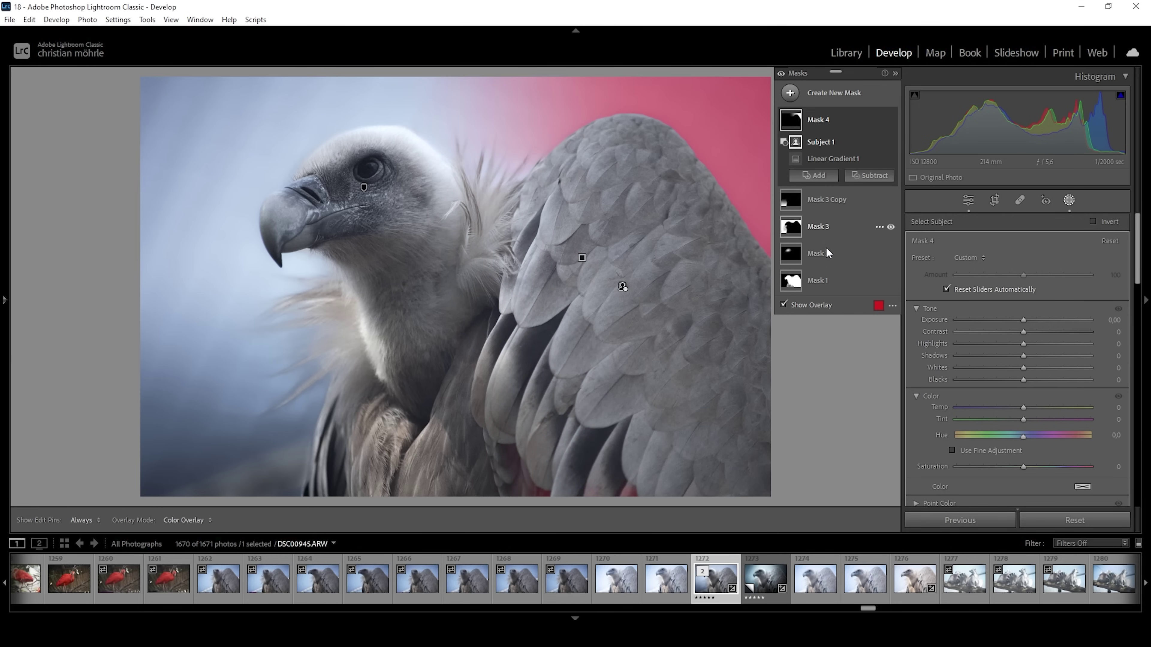
Set the fourth mask's exposure to -0.18.
{"action": "left_click", "coordinate": [1024, 319]}
{"action": "left_click_drag", "start_coordinate": [1023, 318], "coordinate": [1020, 319]}
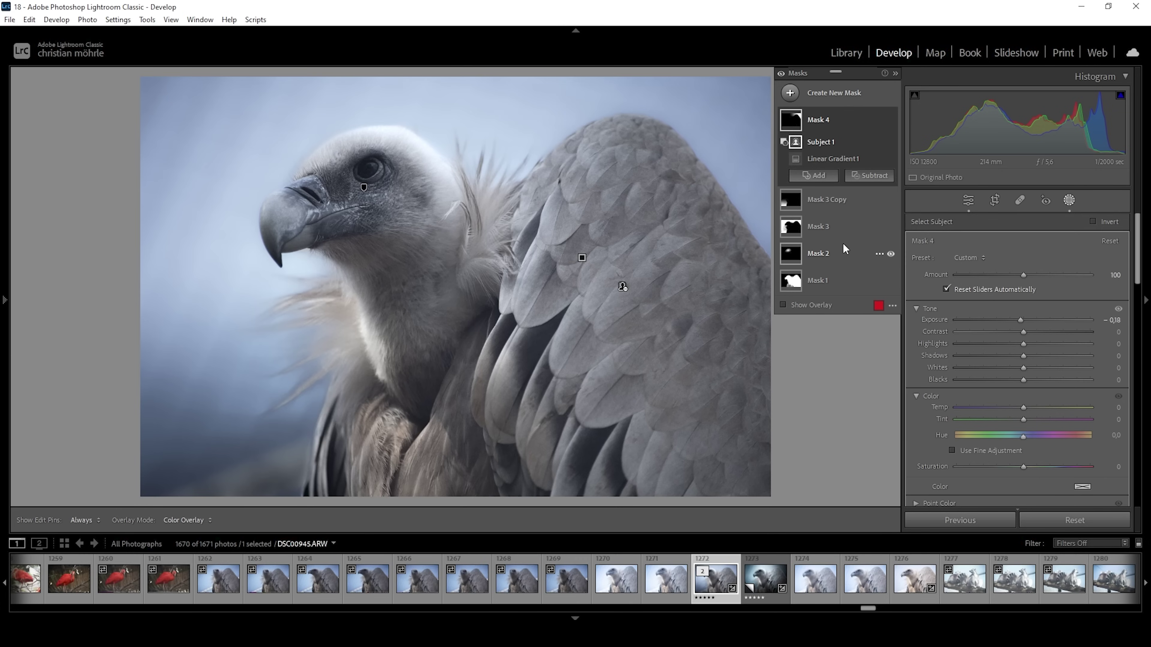
Create a fifth mask with a linear gradient rising from below the photo's bottom edge to the vulture's neck, and set its exposure to -0.79.
{"action": "right_click", "coordinate": [843, 247]}
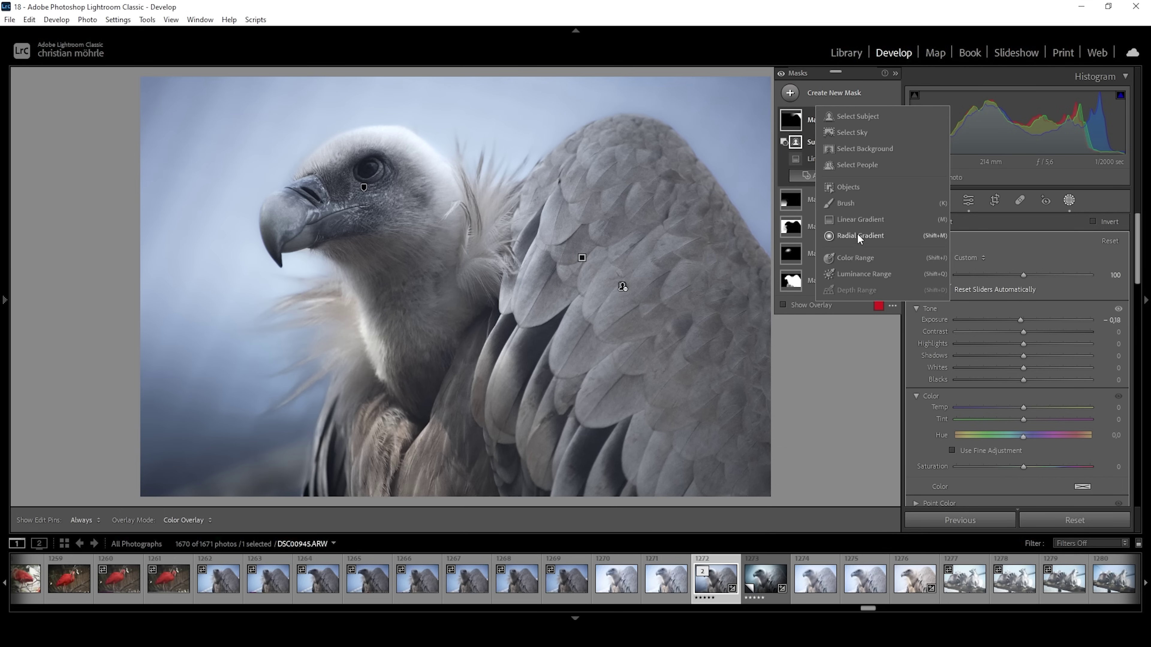
{"action": "left_click", "coordinate": [863, 224]}
{"action": "key", "text": "m"}
{"action": "mouse_move", "coordinate": [460, 488]}
{"action": "left_mouse_down"}
{"action": "mouse_move", "coordinate": [458, 274]}
{"action": "mouse_move", "coordinate": [458, 511]}
{"action": "left_mouse_up"}
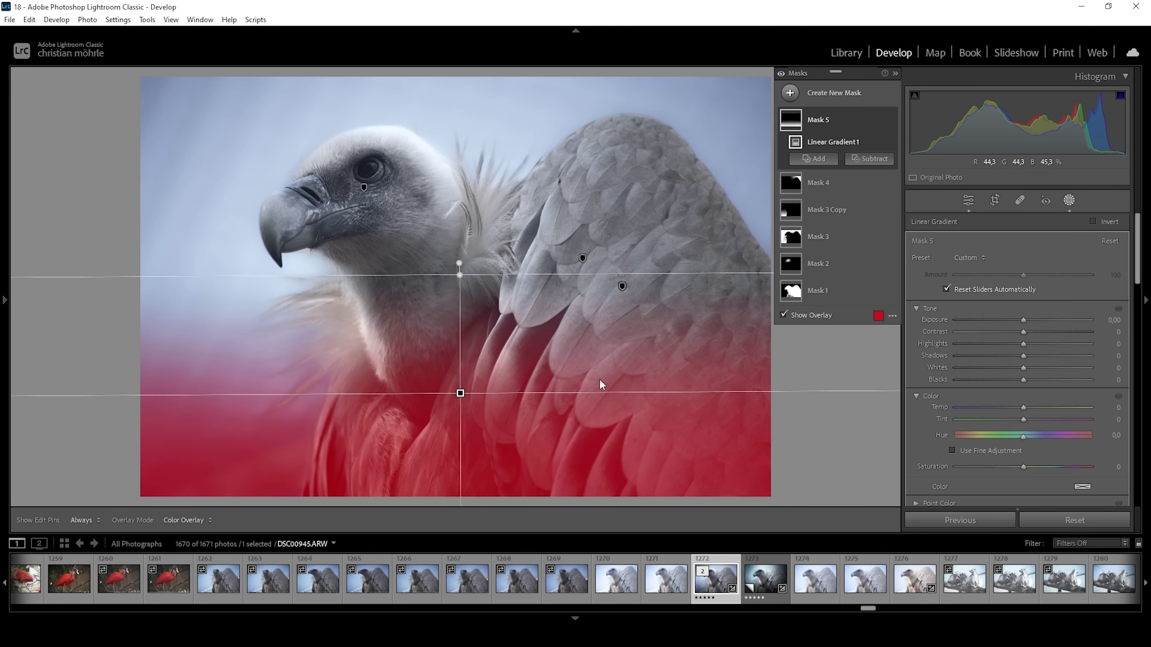
{"action": "left_click_drag", "start_coordinate": [1021, 320], "coordinate": [1007, 320]}
Create a sixth mask with a slanted linear gradient running from the photo's upper left to the vulture's neck, and subtract the subject from it.
{"action": "left_click", "coordinate": [790, 93]}
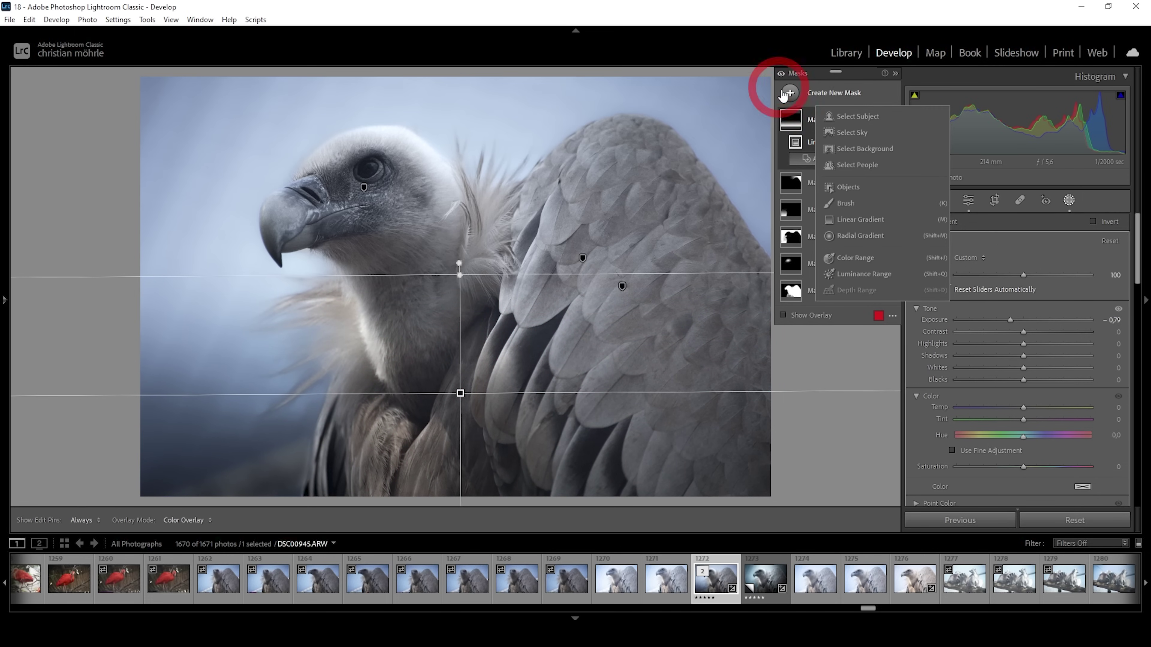
{"action": "left_click", "coordinate": [867, 221]}
{"action": "left_click_drag", "start_coordinate": [192, 167], "coordinate": [414, 274]}
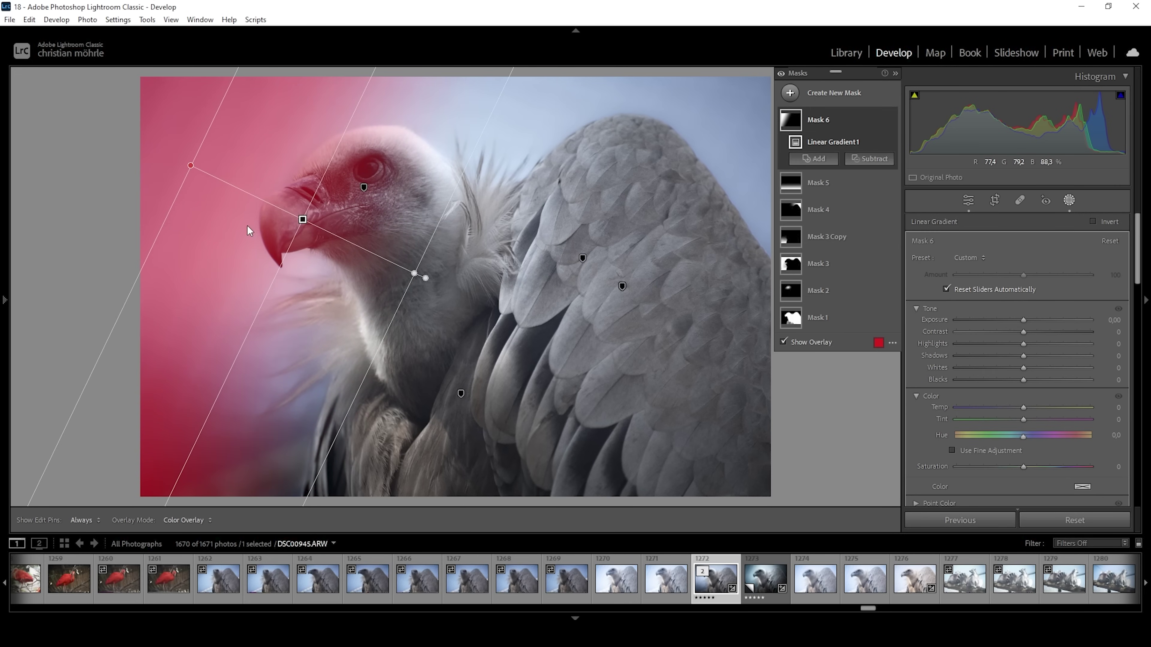
{"action": "left_click", "coordinate": [868, 161]}
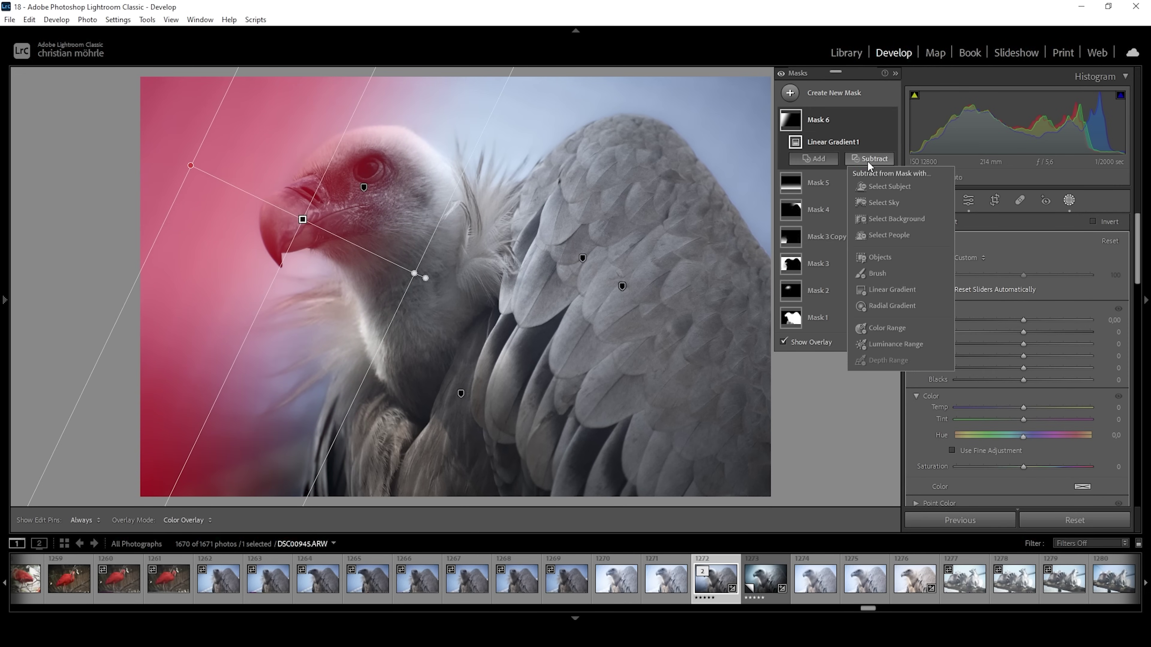
{"action": "left_click", "coordinate": [880, 186]}
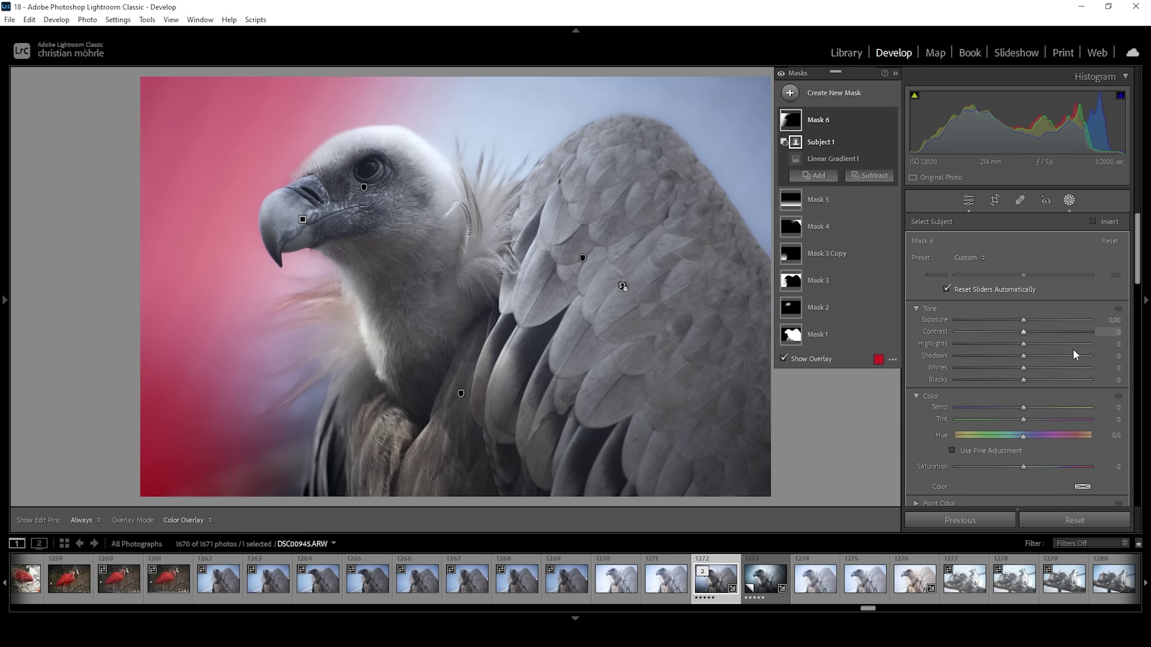
Set the sixth mask's exposure to -1.68 and its texture and clarity to -100.
{"action": "key", "text": "shift+w"}
{"action": "left_click_drag", "start_coordinate": [1023, 318], "coordinate": [994, 318]}
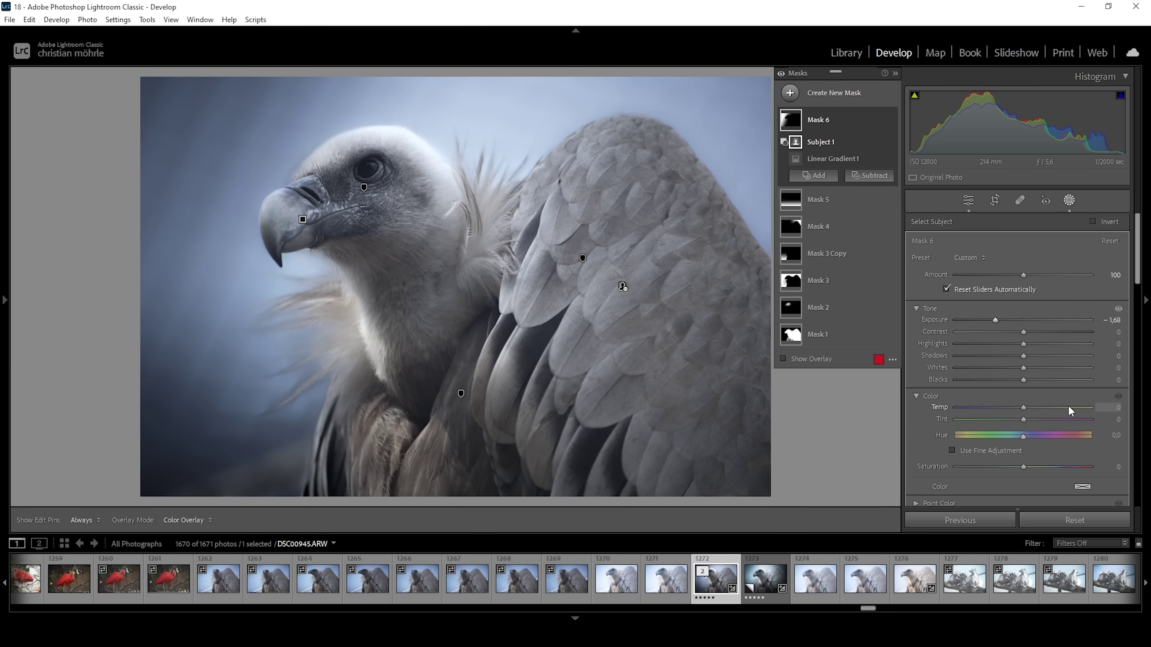
{"action": "scroll", "coordinate": [1068, 408], "scroll_direction": "down", "scroll_amount": 5}
{"action": "left_click_drag", "start_coordinate": [1023, 446], "coordinate": [733, 453]}
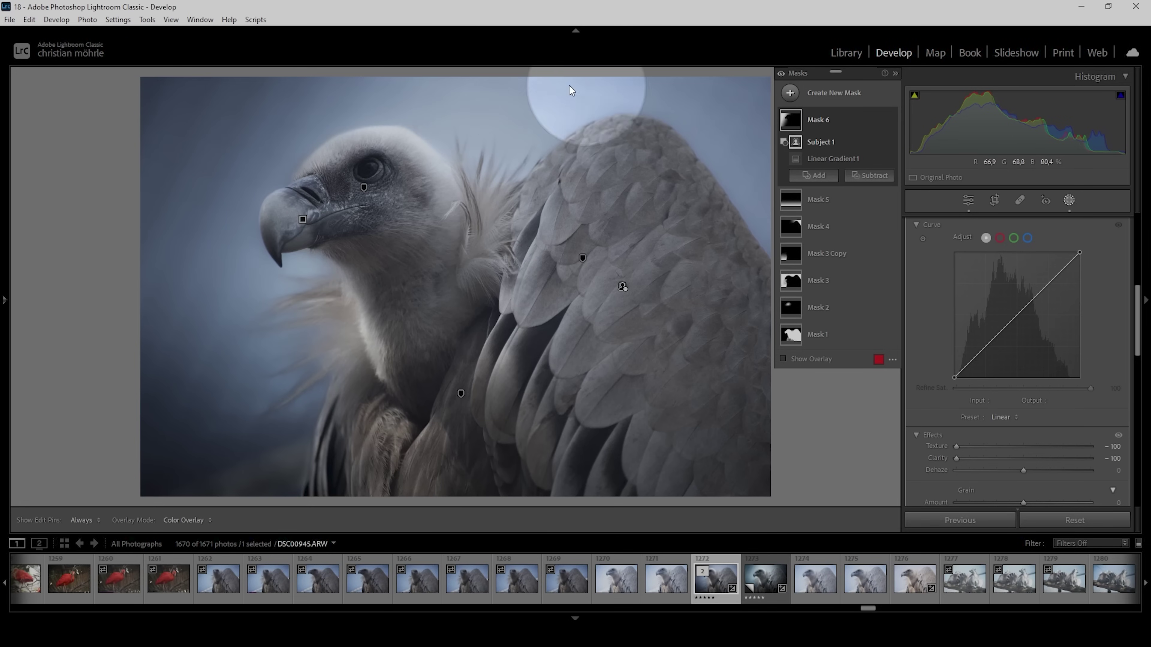
Create a seventh mask with a large radial gradient centred in the background between head and wing, and subtract the subject from it.
{"action": "mouse_move", "coordinate": [569, 86]}
{"action": "left_mouse_down"}
{"action": "mouse_move", "coordinate": [452, 81]}
{"action": "mouse_move", "coordinate": [476, 83]}
{"action": "mouse_move", "coordinate": [541, 196]}
{"action": "mouse_move", "coordinate": [428, 127]}
{"action": "mouse_move", "coordinate": [520, 151]}
{"action": "mouse_move", "coordinate": [553, 188]}
{"action": "mouse_move", "coordinate": [494, 171]}
{"action": "mouse_move", "coordinate": [454, 189]}
{"action": "mouse_move", "coordinate": [487, 191]}
{"action": "mouse_move", "coordinate": [471, 201]}
{"action": "mouse_move", "coordinate": [500, 168]}
{"action": "mouse_move", "coordinate": [454, 147]}
{"action": "mouse_move", "coordinate": [486, 103]}
{"action": "mouse_move", "coordinate": [771, 108]}
{"action": "mouse_move", "coordinate": [794, 97]}
{"action": "left_mouse_up"}
{"action": "left_click", "coordinate": [793, 95]}
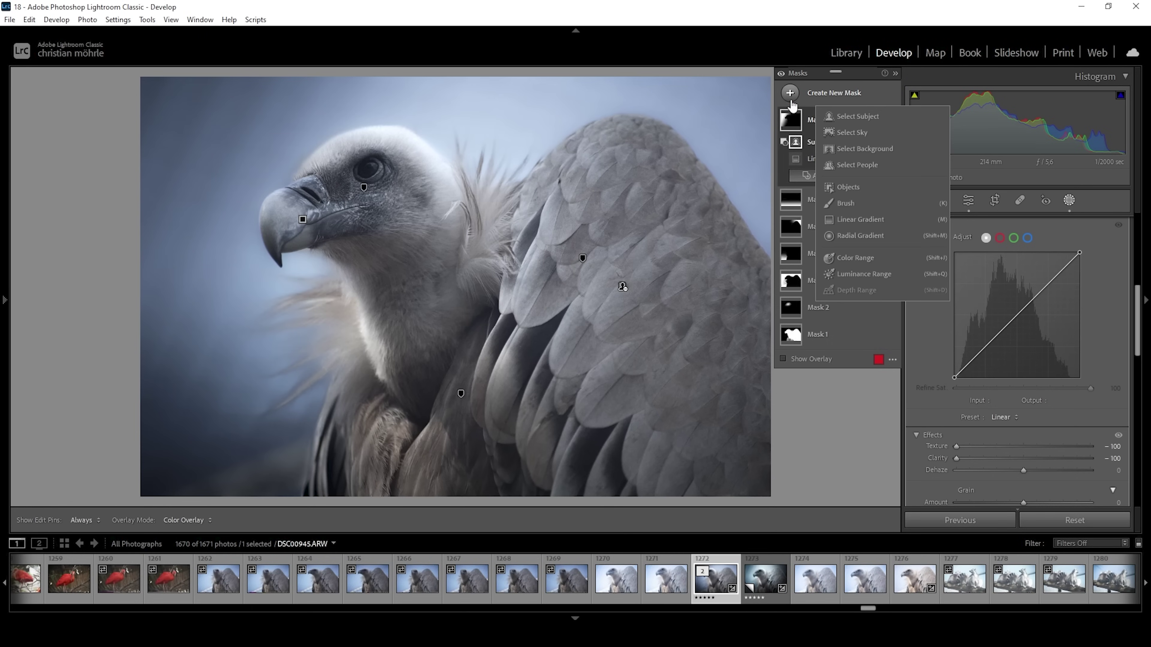
{"action": "left_click", "coordinate": [860, 236]}
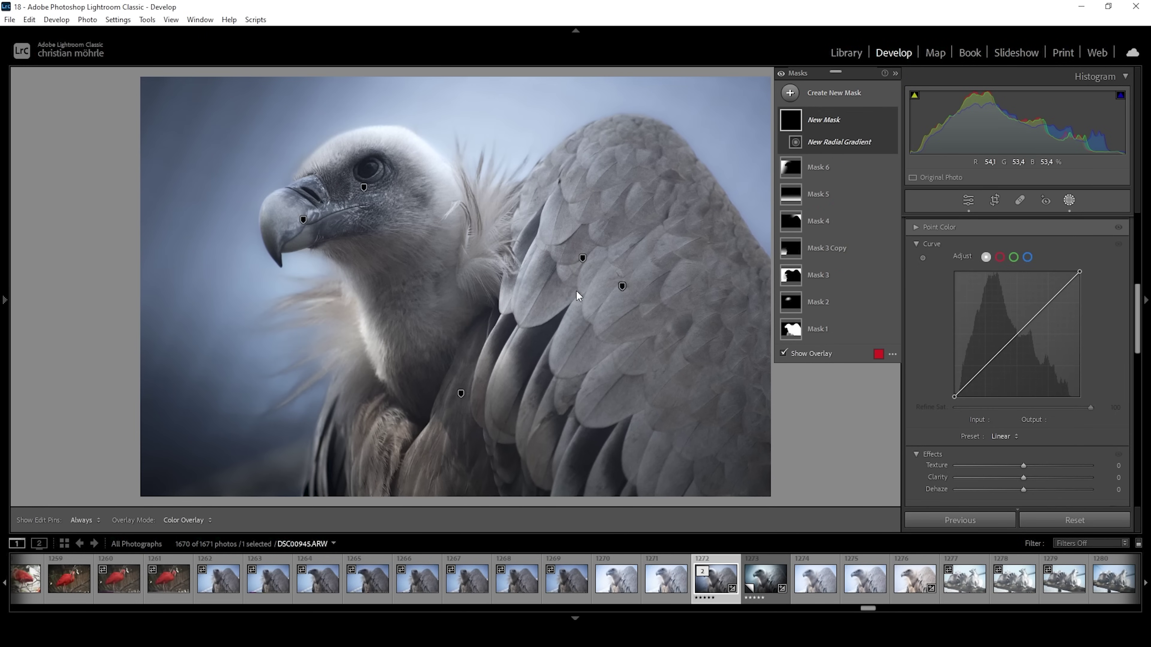
{"action": "left_click_drag", "start_coordinate": [490, 161], "coordinate": [653, 385]}
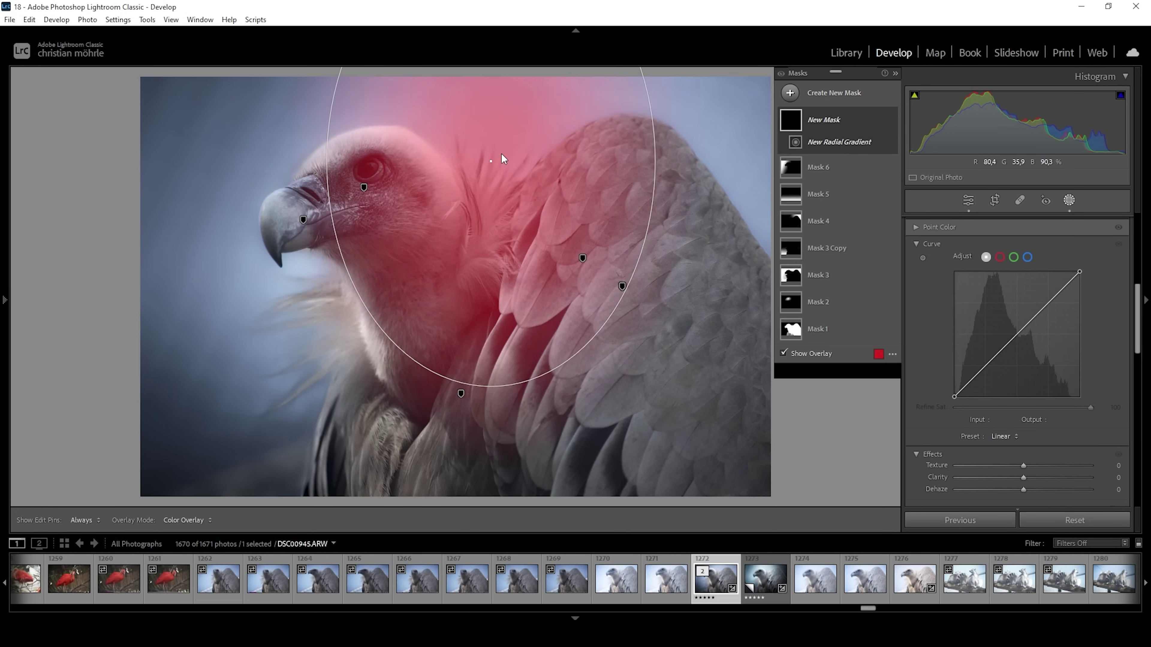
{"action": "left_click", "coordinate": [490, 162]}
{"action": "left_click_drag", "start_coordinate": [490, 161], "coordinate": [496, 99]}
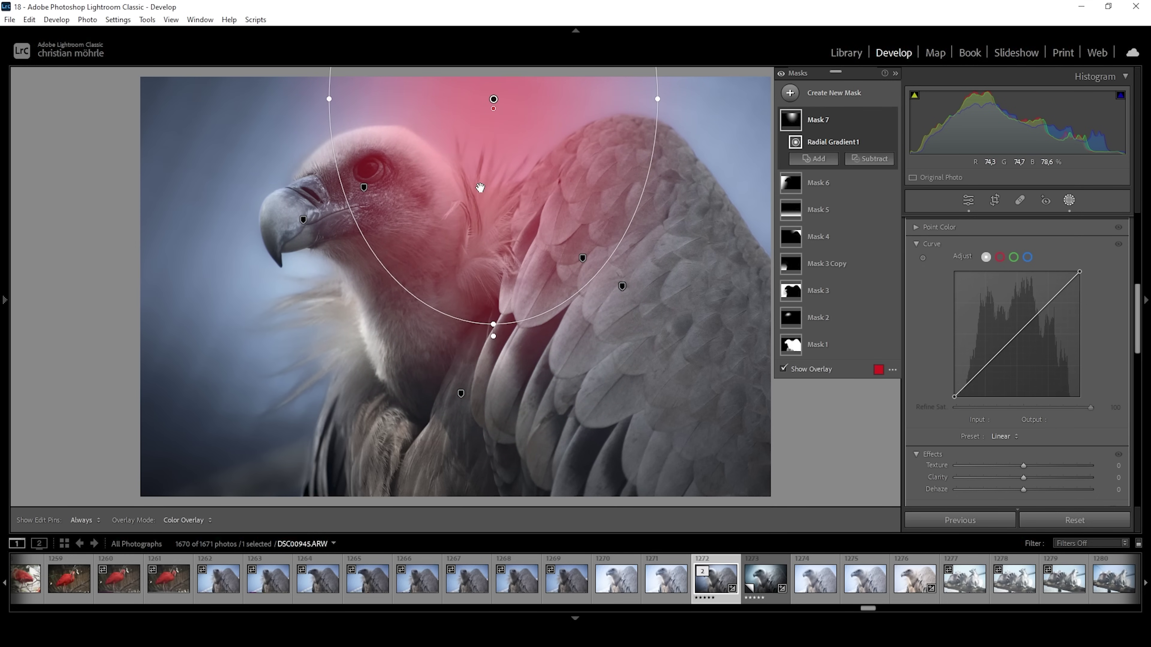
{"action": "left_click", "coordinate": [872, 159]}
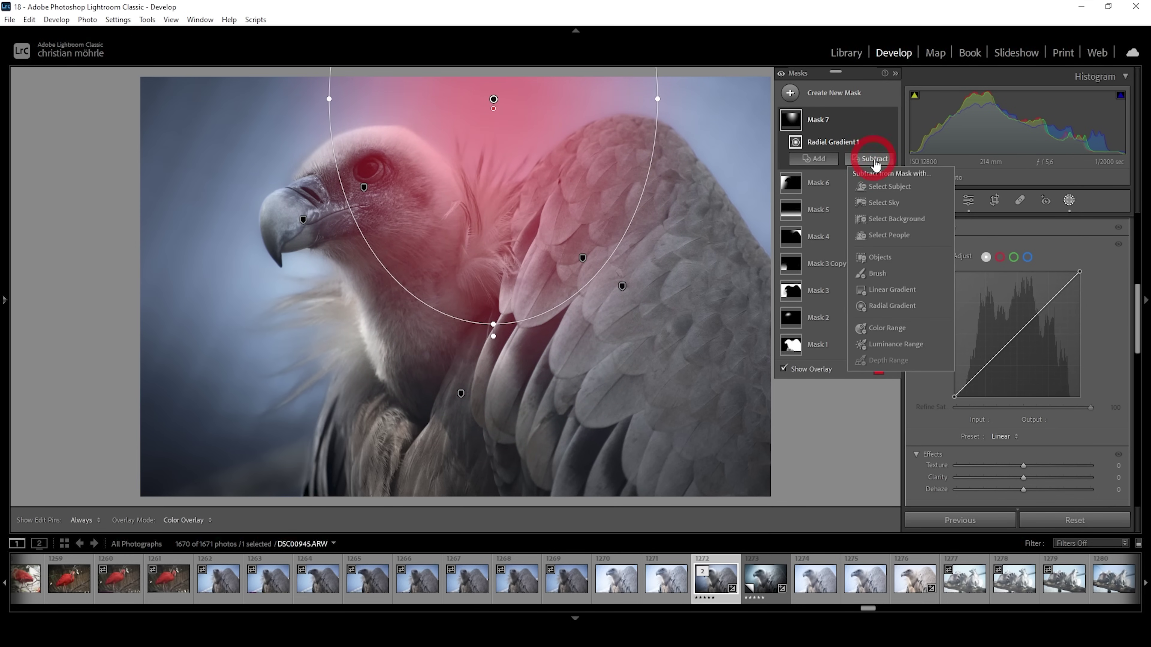
{"action": "left_click", "coordinate": [881, 187]}
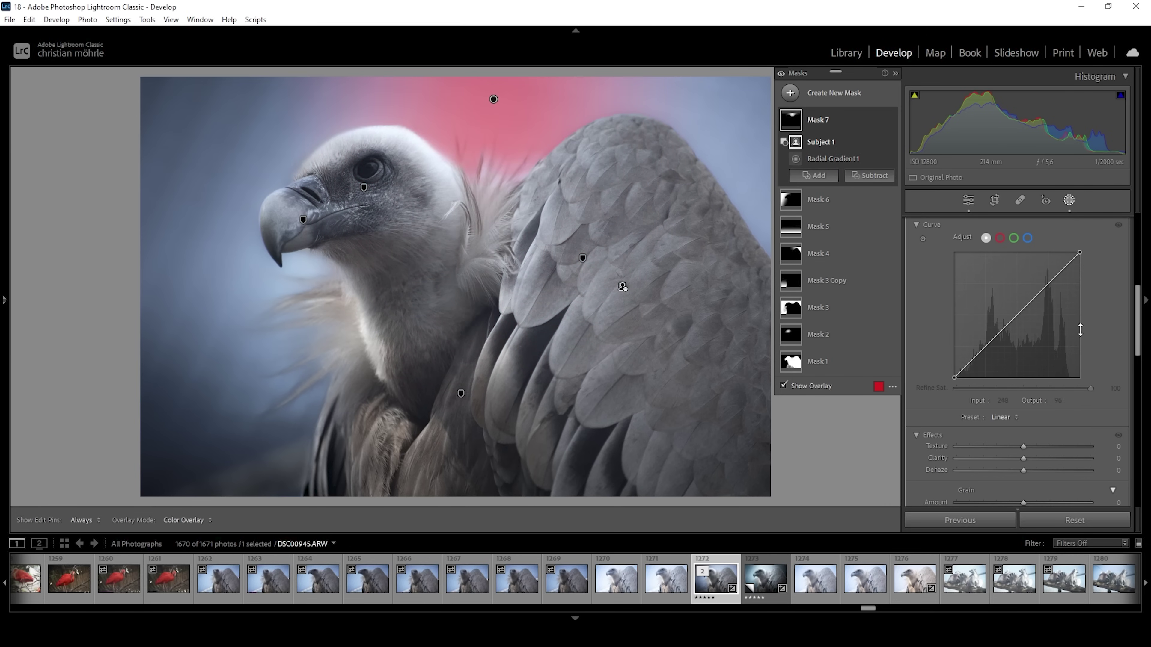
Set the seventh mask's blacks to 100.
{"action": "scroll", "coordinate": [1081, 330], "scroll_direction": "up", "scroll_amount": 6}
{"action": "key", "text": "shift+w"}
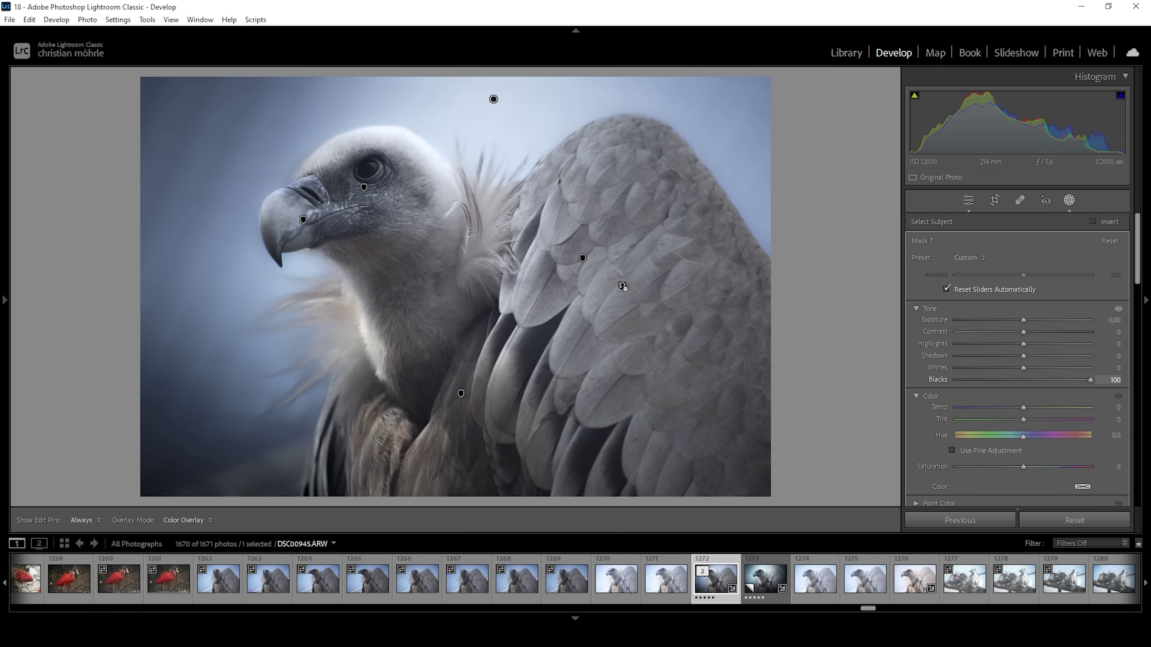
{"action": "key", "text": "shift+w"}
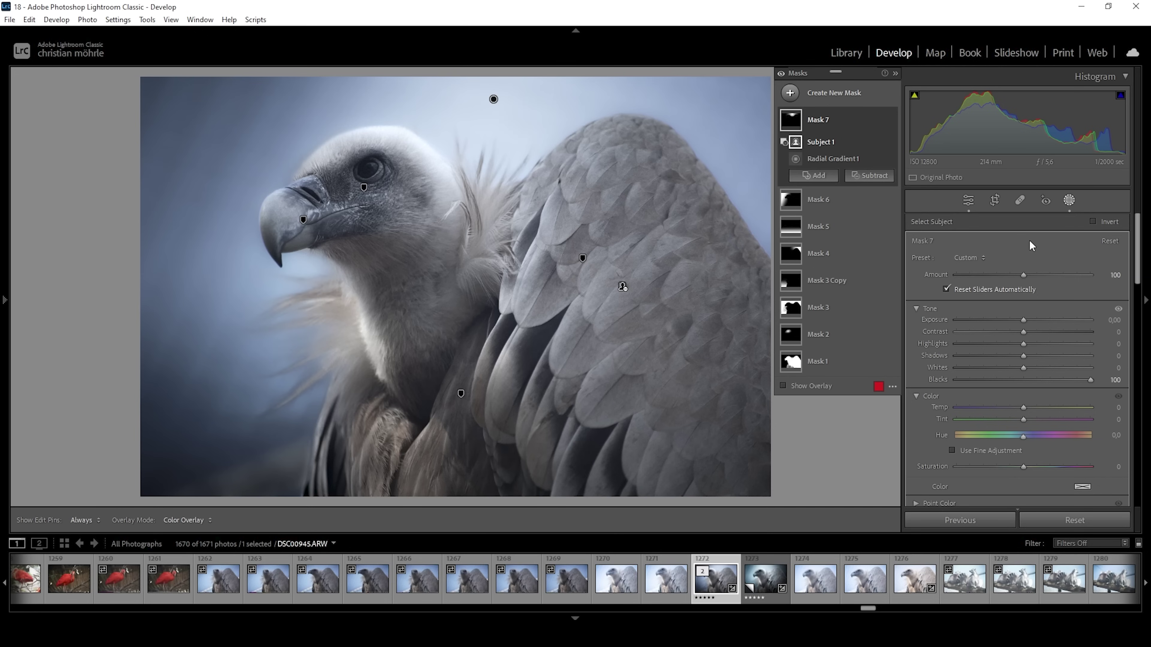
Create an eighth mask with a slanted linear gradient from the photo's upper-right corner to the vulture's neck, and subtract the subject from it.
{"action": "left_click", "coordinate": [790, 92]}
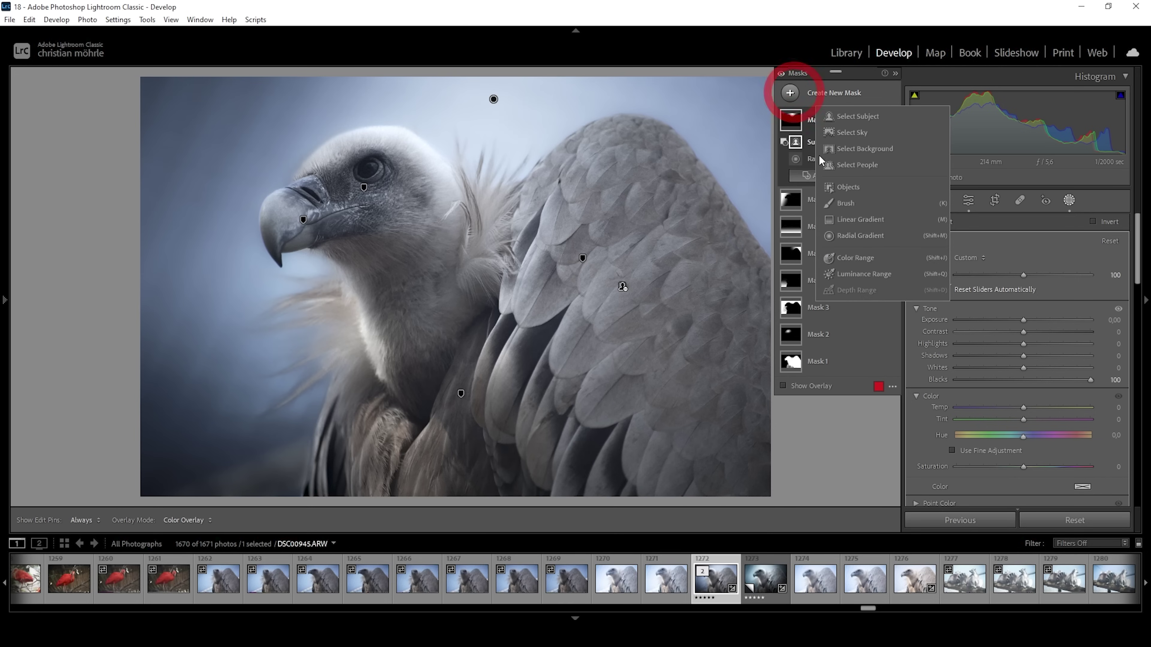
{"action": "left_click", "coordinate": [856, 221]}
{"action": "left_click_drag", "start_coordinate": [728, 117], "coordinate": [470, 240]}
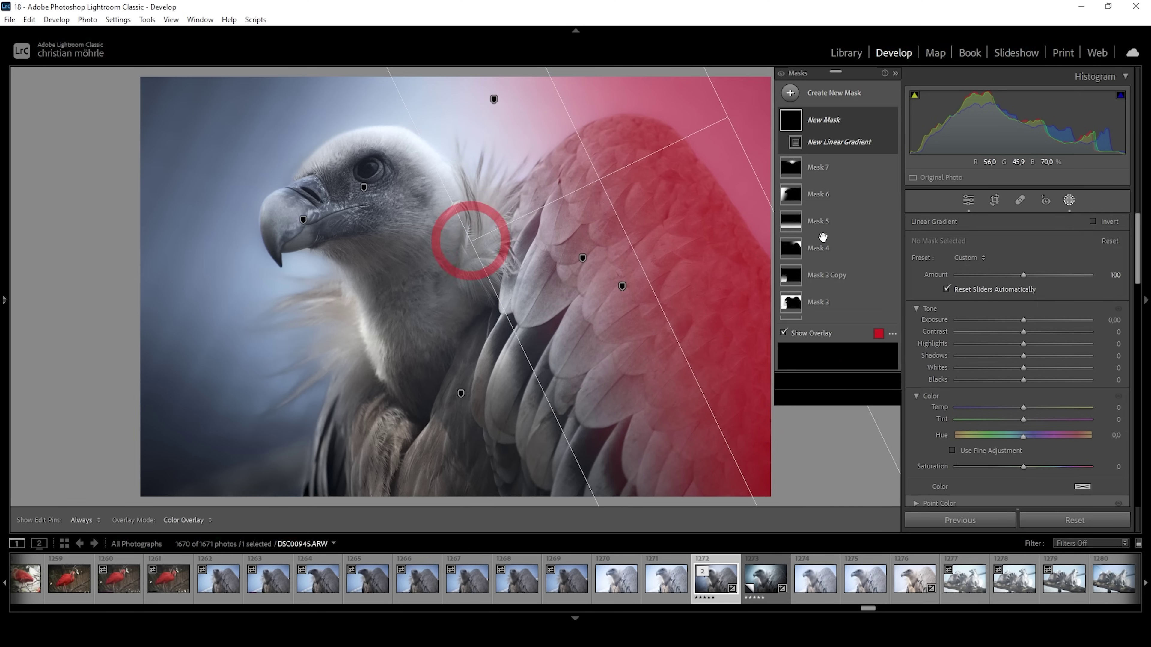
{"action": "left_click", "coordinate": [868, 159]}
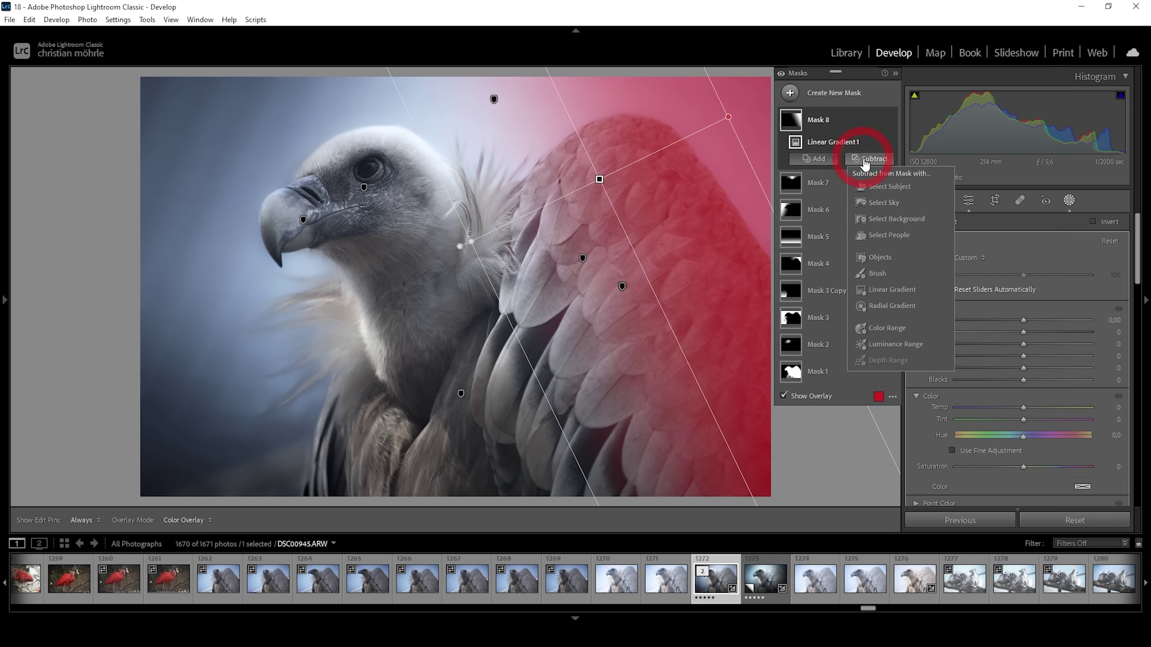
{"action": "left_click", "coordinate": [866, 185]}
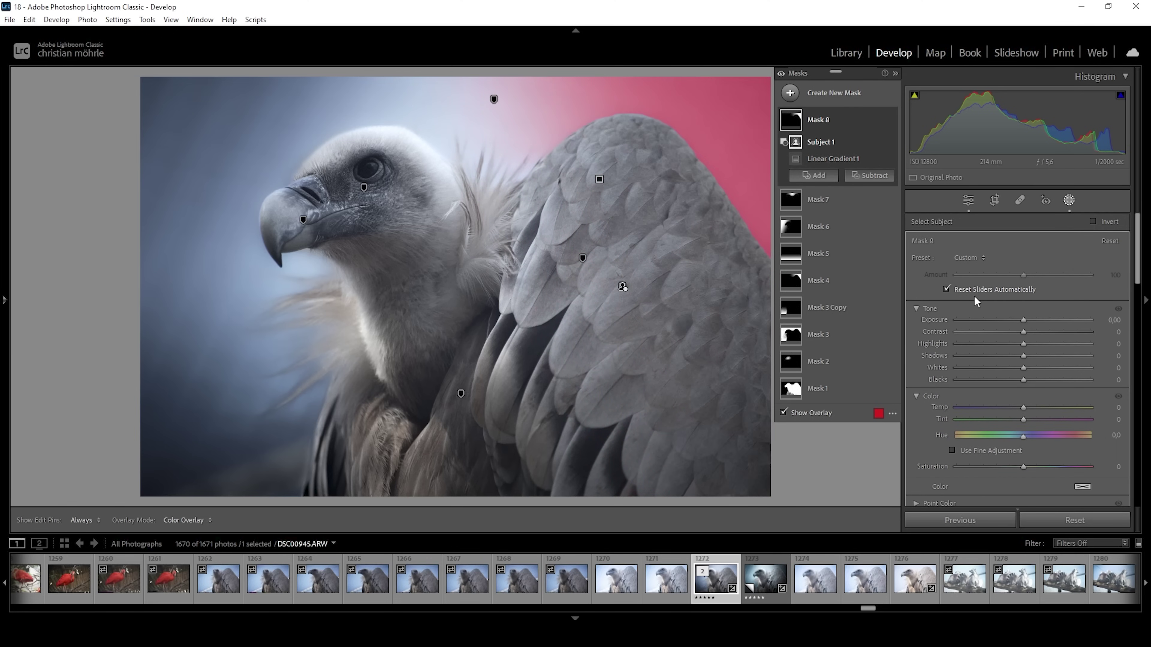
Set the eighth mask's exposure to -1.89, blacks to -21 and temperature to -11, and reduce its saturation.
{"action": "left_click_drag", "start_coordinate": [1022, 321], "coordinate": [991, 318]}
{"action": "left_click_drag", "start_coordinate": [1023, 380], "coordinate": [1020, 406]}
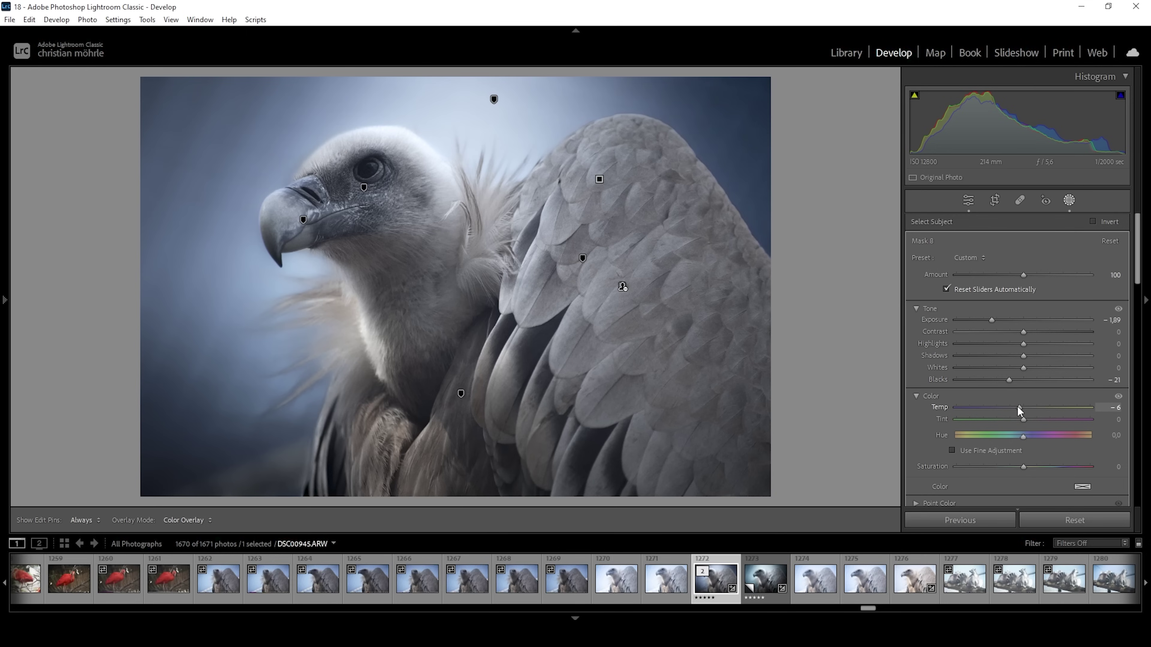
{"action": "left_click_drag", "start_coordinate": [1014, 406], "coordinate": [1013, 406]}
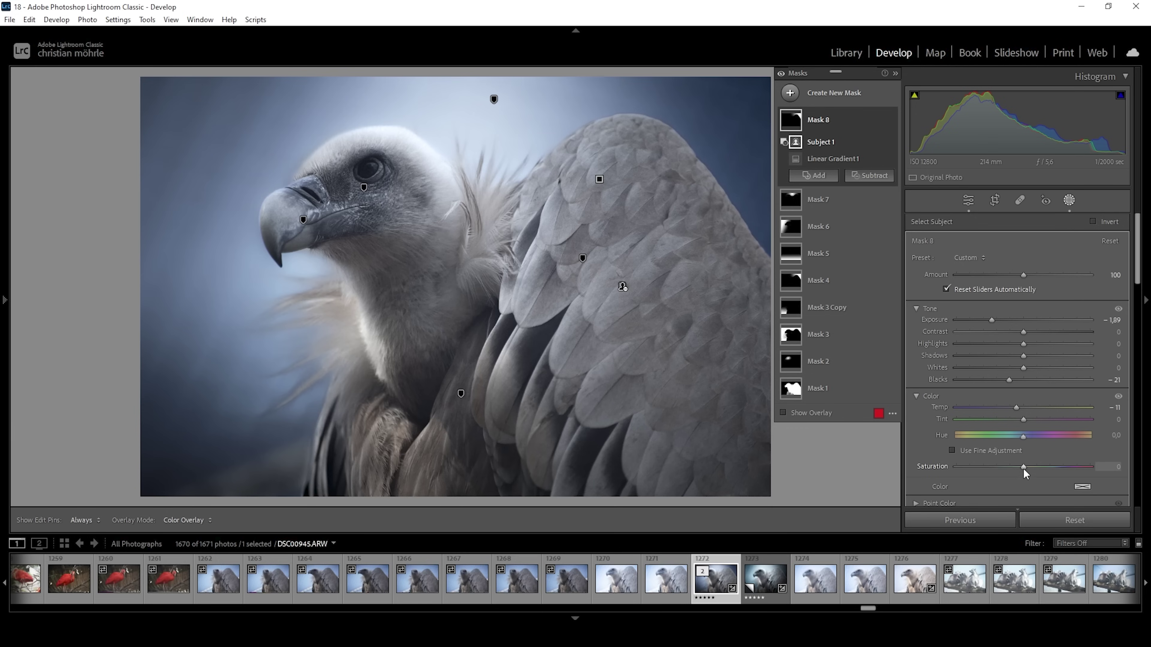
{"action": "left_click_drag", "start_coordinate": [1024, 468], "coordinate": [1009, 469]}
Create a ninth mask with a slanted linear gradient from the photo's lower-right corner to the upper wing, hide the overlay, and shorten the gradient.
{"action": "left_click", "coordinate": [793, 92]}
{"action": "left_click", "coordinate": [860, 219]}
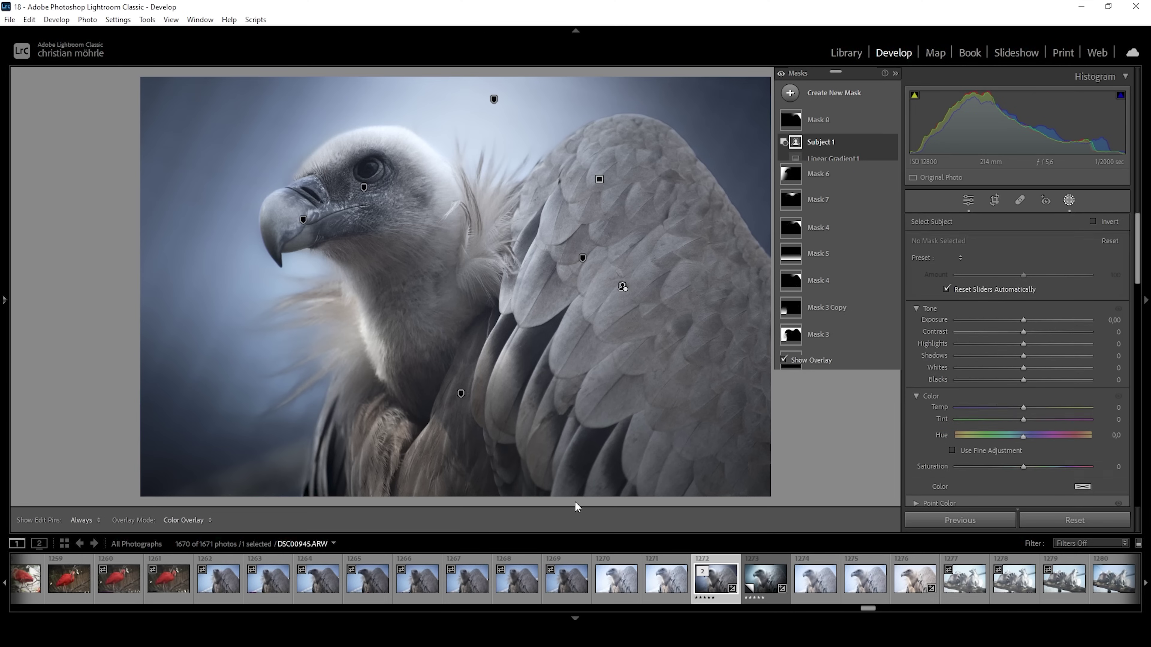
{"action": "left_click_drag", "start_coordinate": [737, 477], "coordinate": [571, 234]}
{"action": "left_click", "coordinate": [783, 423]}
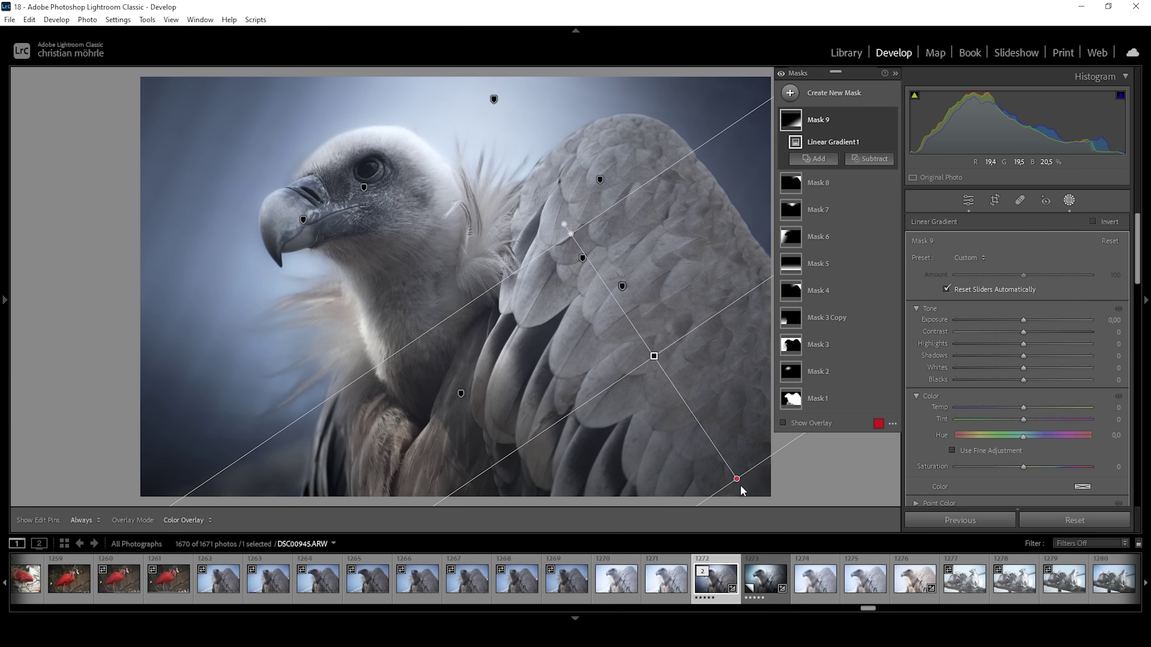
{"action": "left_click_drag", "start_coordinate": [736, 479], "coordinate": [715, 445]}
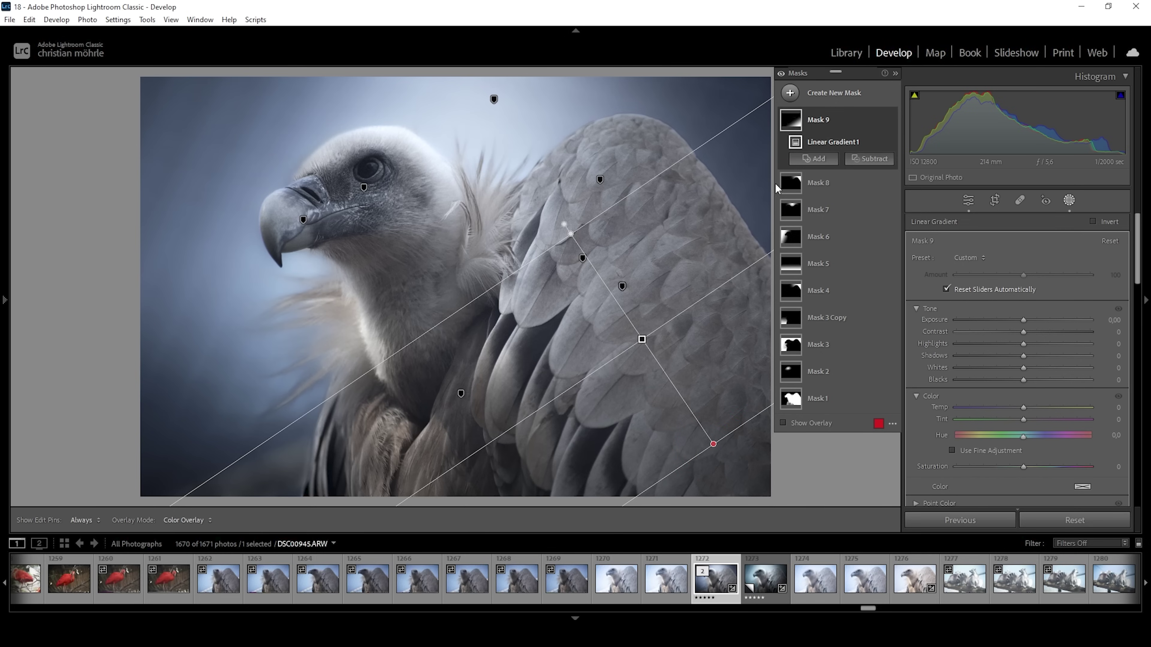
Set the ninth mask's exposure to -0.54, shadows to -100 and blacks to -25.
{"action": "left_click", "coordinate": [1022, 321]}
{"action": "left_click_drag", "start_coordinate": [1021, 320], "coordinate": [893, 351]}
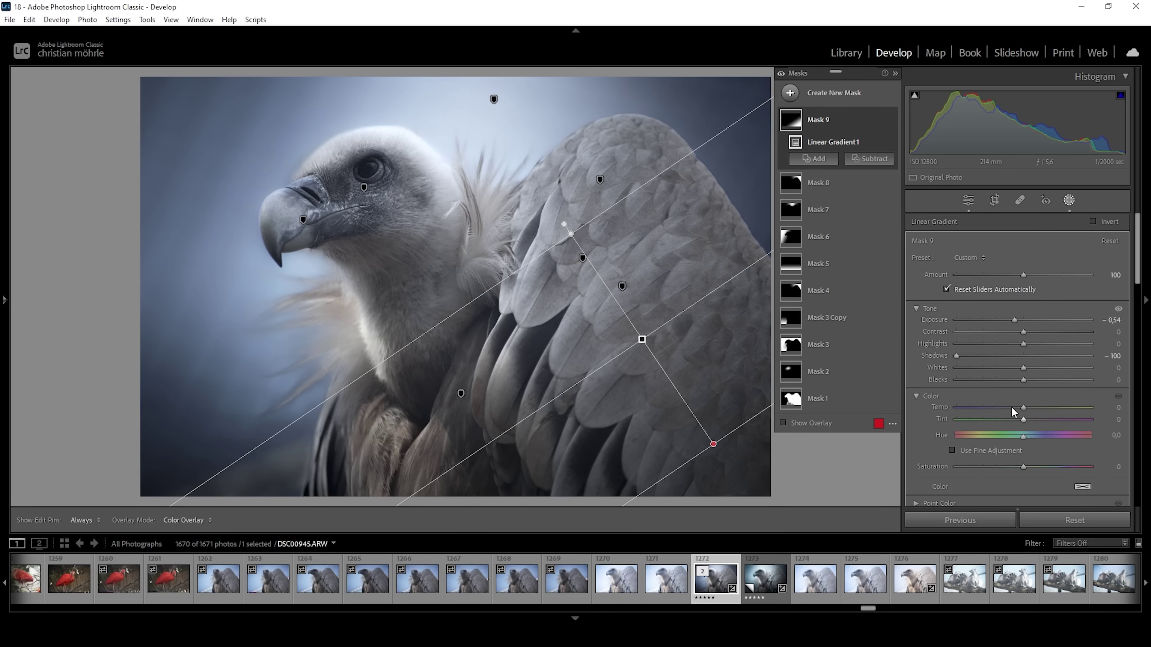
{"action": "left_click_drag", "start_coordinate": [1024, 379], "coordinate": [1006, 380]}
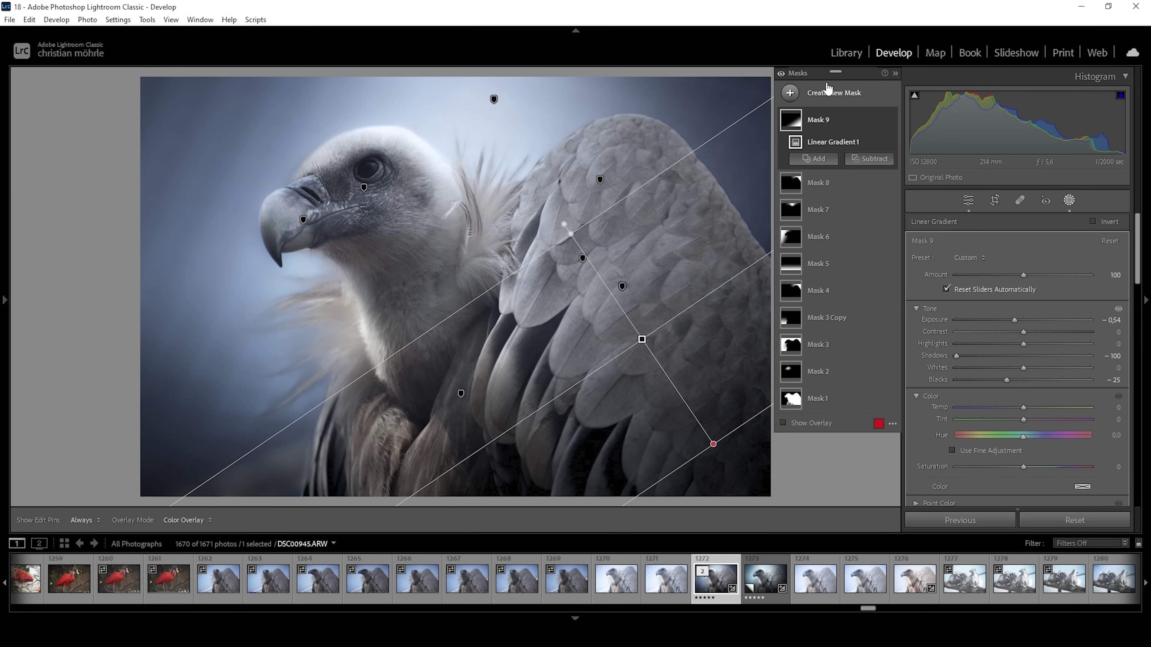
Create a tenth mask with a slightly tilted radial gradient over the vulture's neck and front wing feathers, and intersect it with the subject.
{"action": "left_click", "coordinate": [790, 93]}
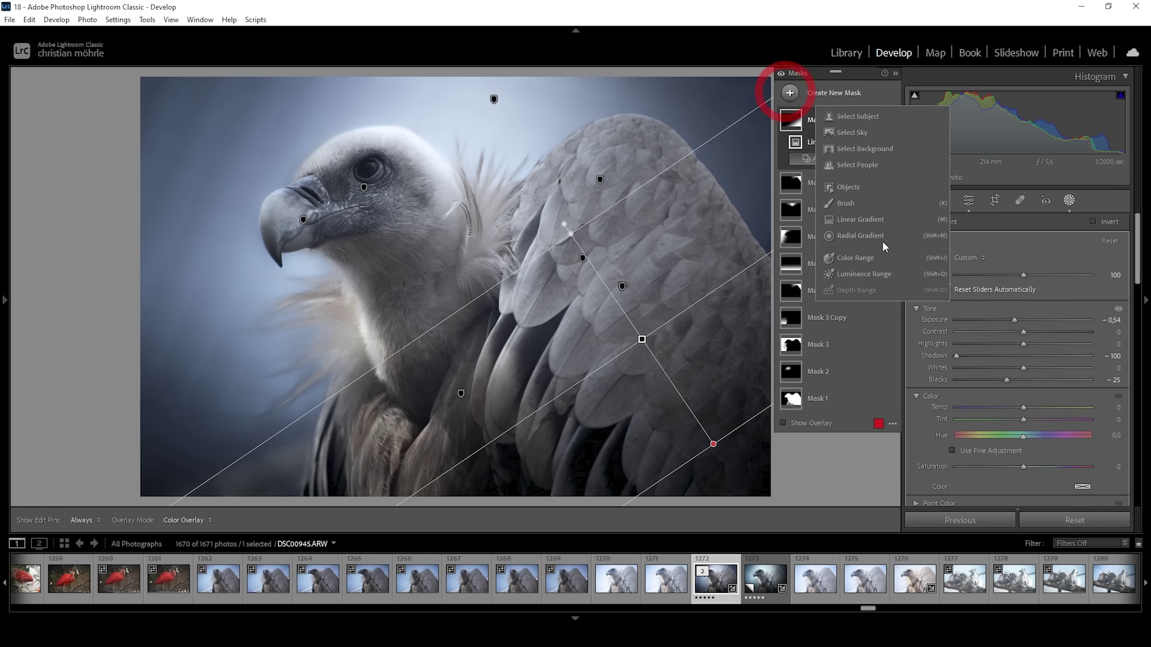
{"action": "left_click", "coordinate": [860, 234]}
{"action": "left_click_drag", "start_coordinate": [522, 239], "coordinate": [663, 419]}
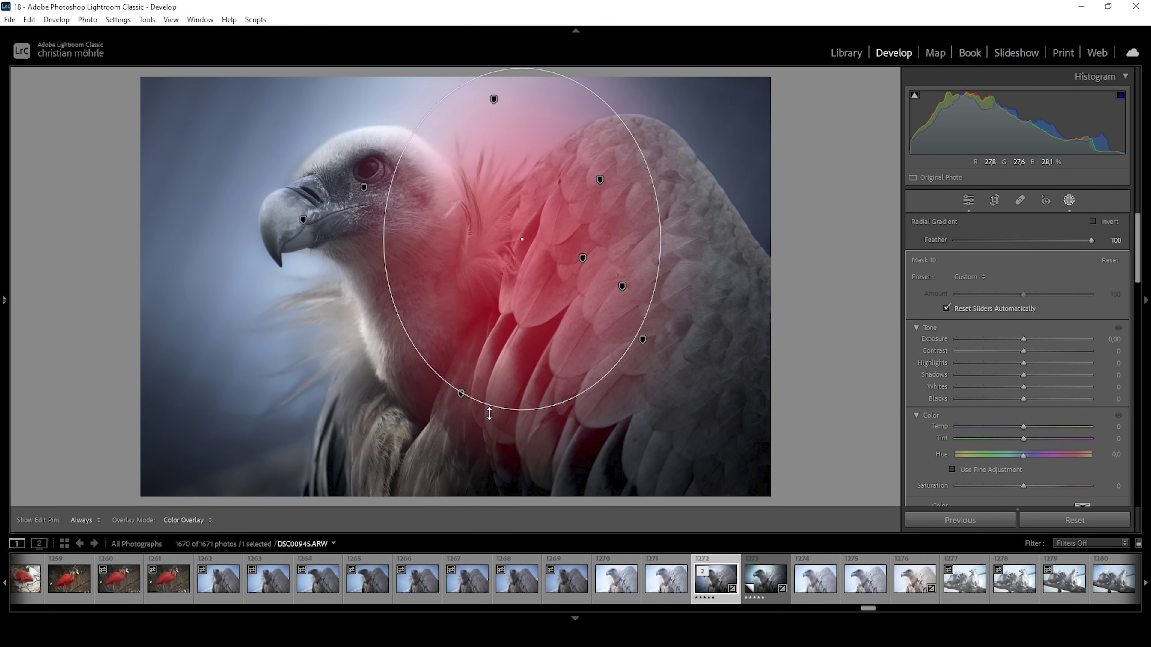
{"action": "left_click_drag", "start_coordinate": [521, 422], "coordinate": [480, 411]}
{"action": "left_click_drag", "start_coordinate": [522, 239], "coordinate": [552, 205]}
{"action": "right_click", "coordinate": [877, 122]}
{"action": "mouse_move", "coordinate": [913, 176]}
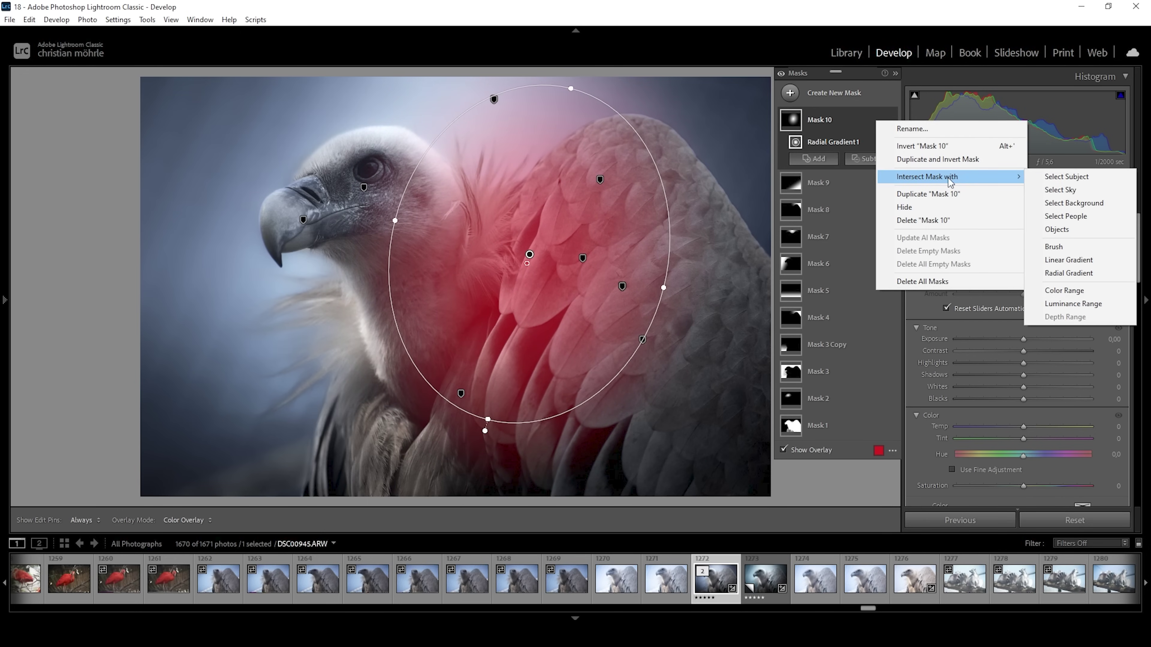
{"action": "left_click", "coordinate": [1081, 178]}
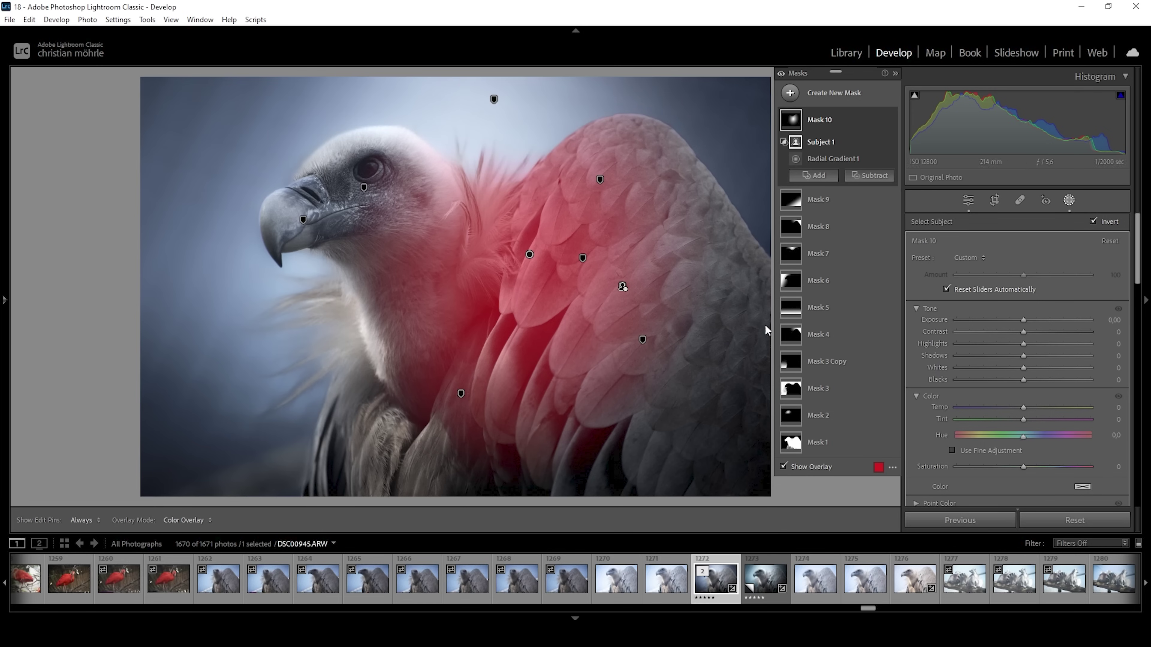
Set the tenth mask's highlights to 100 and whites to 53.
{"action": "left_click", "coordinate": [1024, 344]}
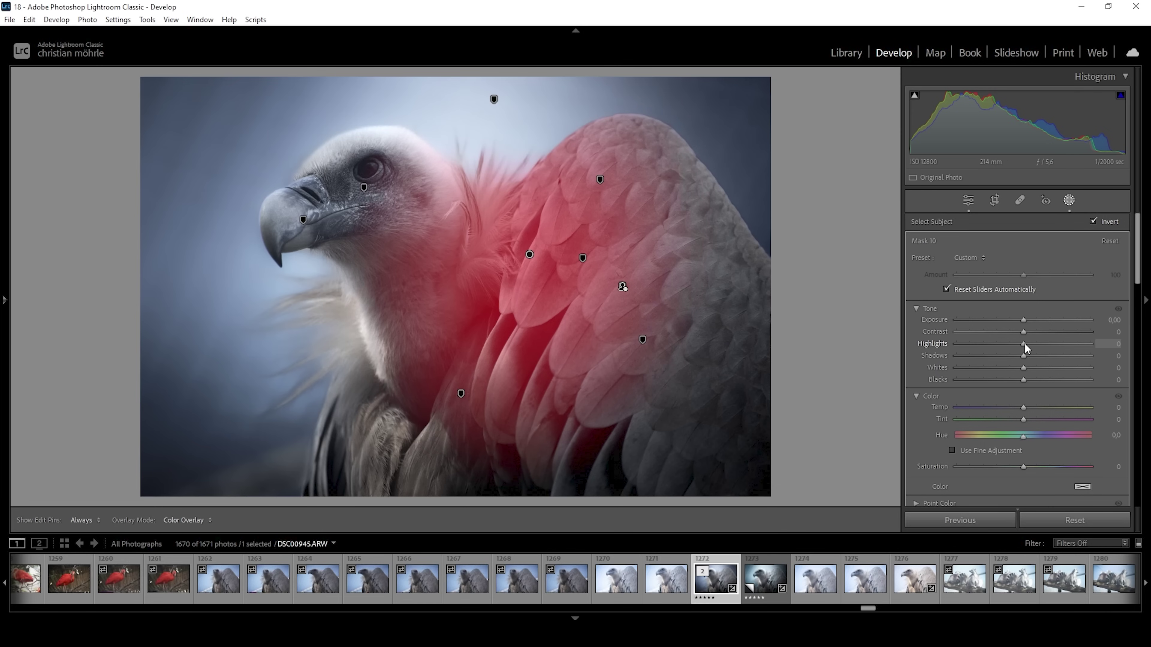
{"action": "left_click_drag", "start_coordinate": [1090, 344], "coordinate": [1063, 384]}
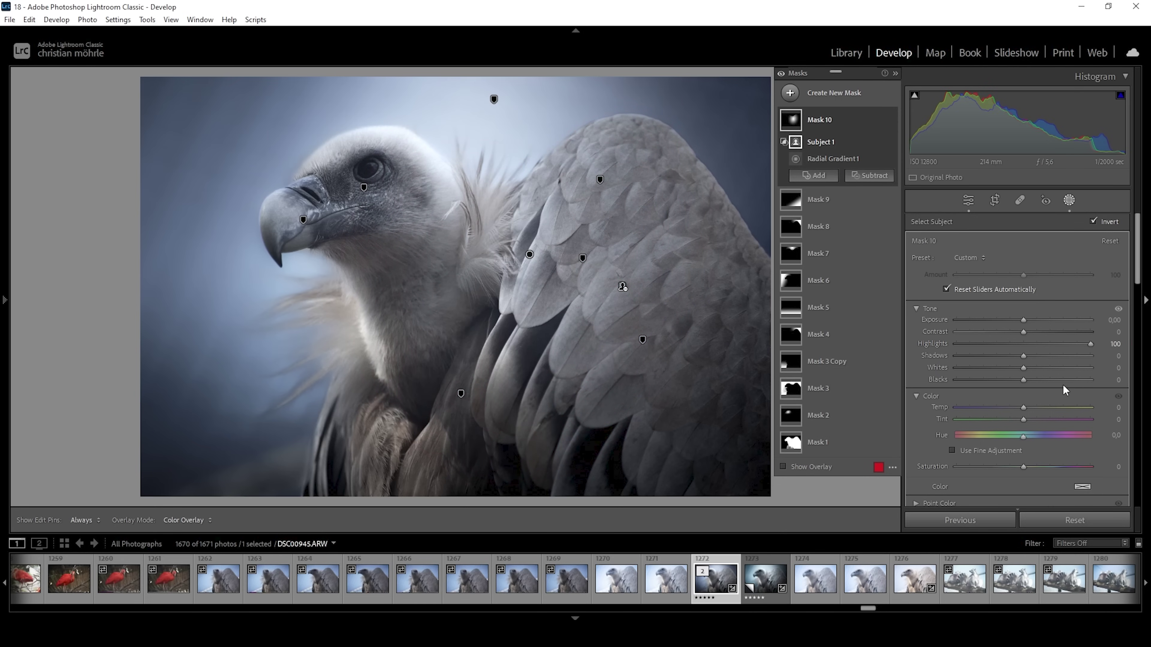
{"action": "left_click", "coordinate": [1028, 367]}
{"action": "left_click_drag", "start_coordinate": [1029, 368], "coordinate": [1054, 371]}
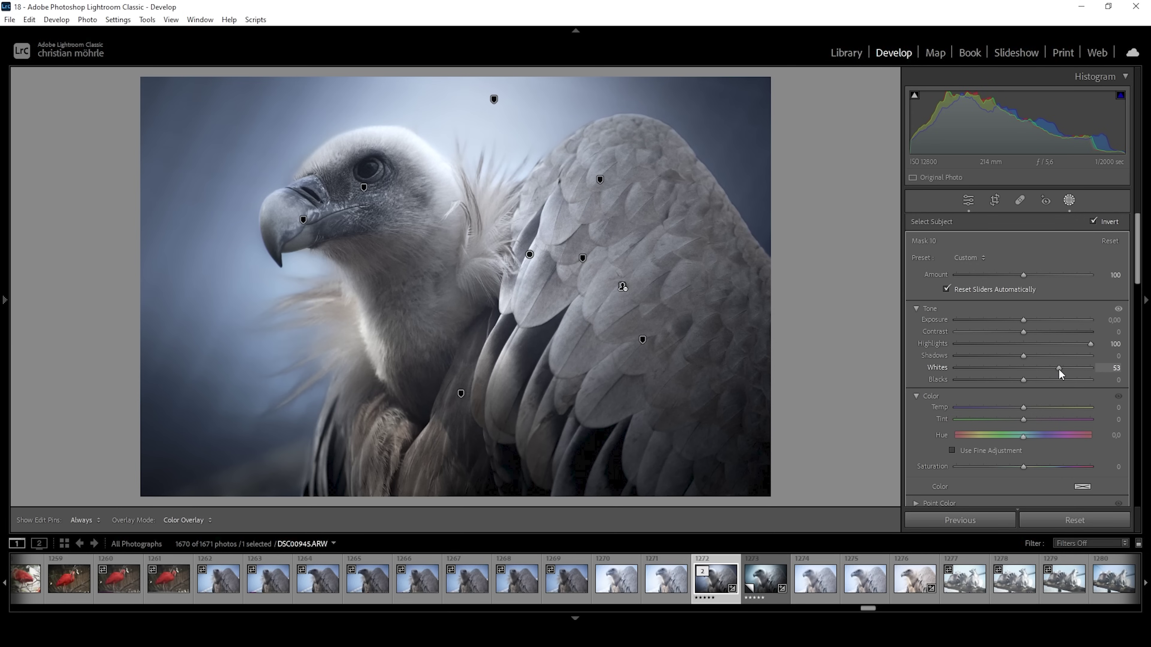
Set the tenth mask's whites to 54.
{"action": "left_click_drag", "start_coordinate": [1060, 369], "coordinate": [1060, 369]}
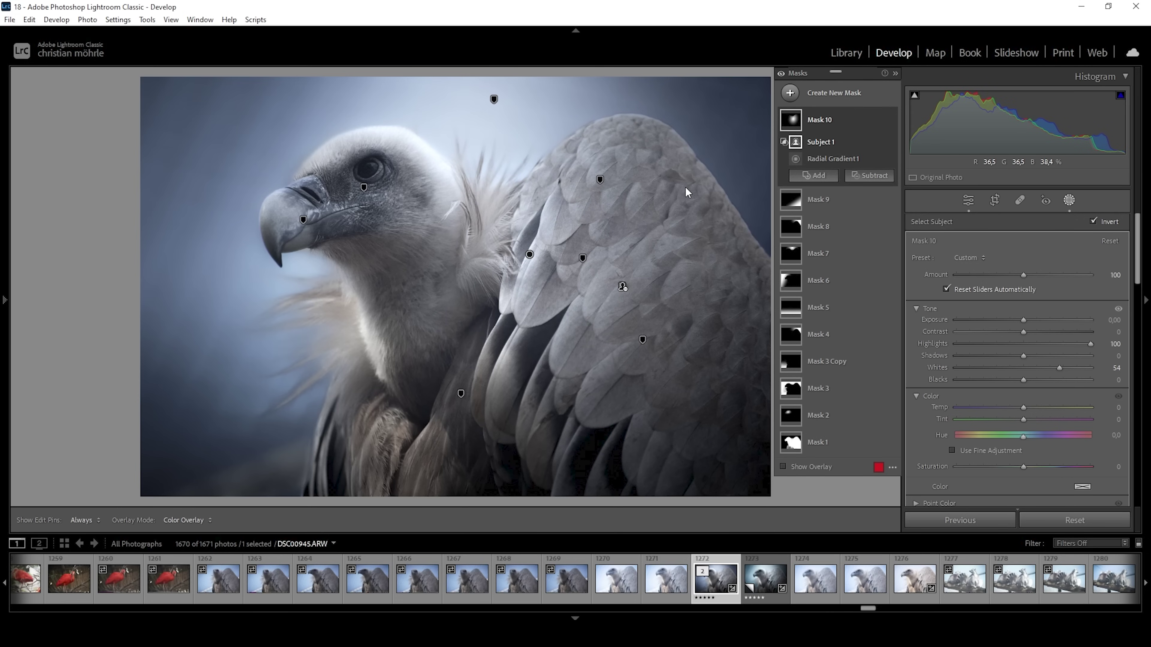
Create an eleventh mask with a linear gradient from the lower body up to eye level, and subtract a large radial gradient around the vulture.
{"action": "left_click", "coordinate": [791, 95]}
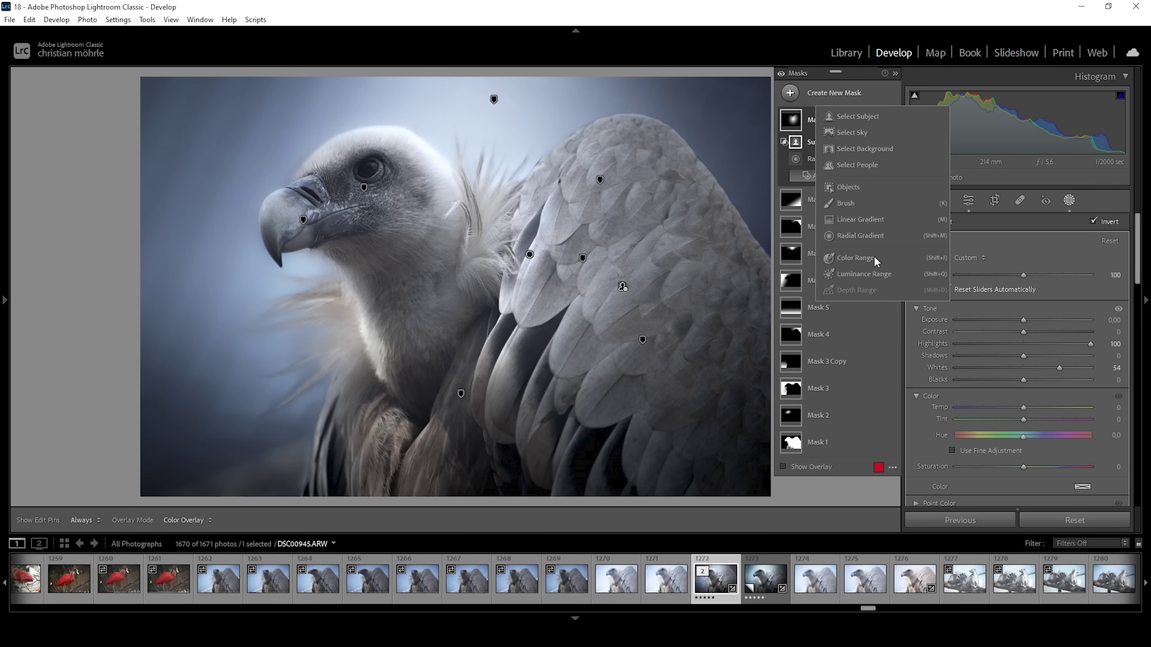
{"action": "left_click", "coordinate": [869, 222]}
{"action": "left_click_drag", "start_coordinate": [492, 434], "coordinate": [474, 184]}
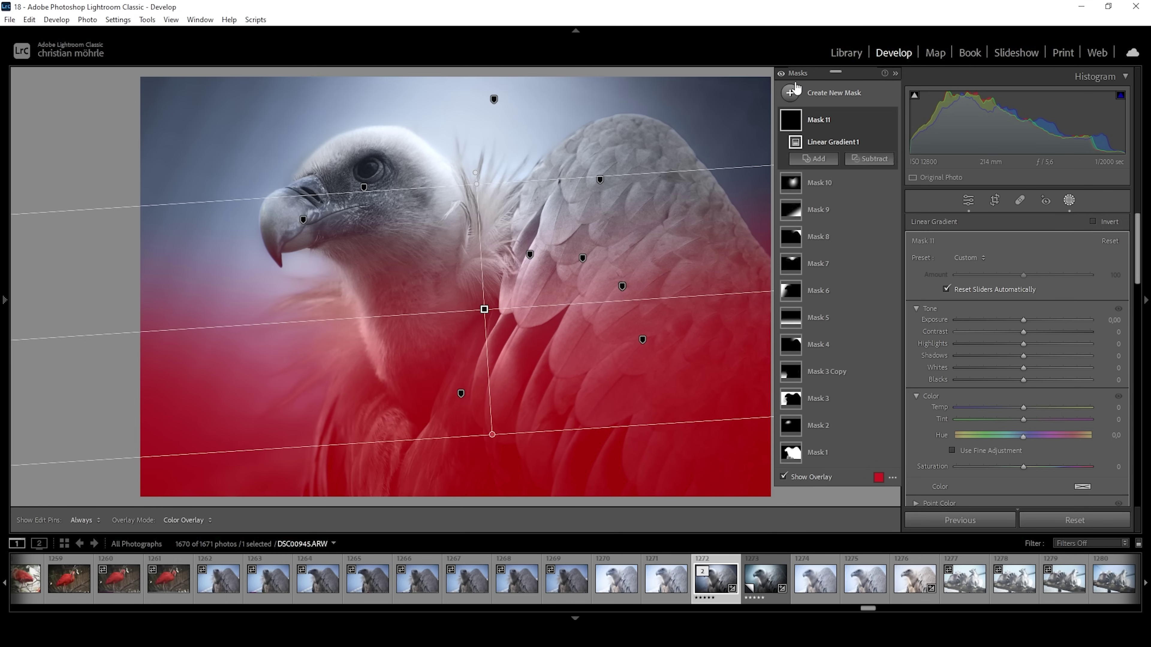
{"action": "left_click", "coordinate": [866, 159]}
{"action": "left_click", "coordinate": [890, 306]}
{"action": "left_click_drag", "start_coordinate": [470, 300], "coordinate": [743, 461]}
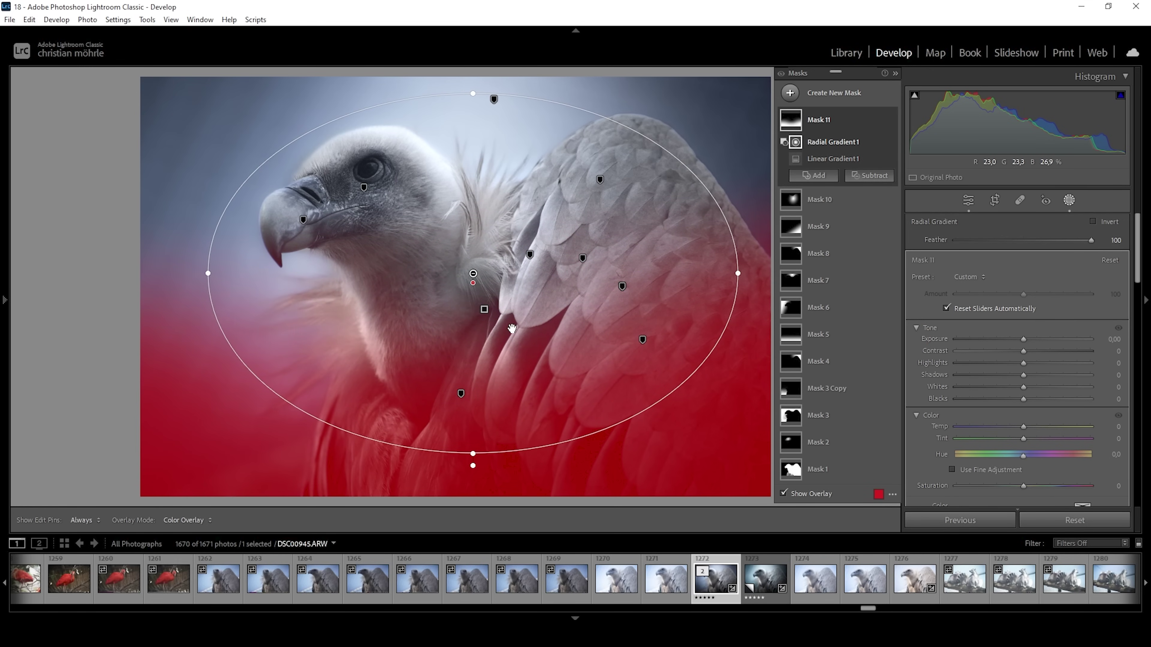
Set the eleventh mask's exposure to -0.93, texture to -27 and clarity to -26, cool its temperature slightly, and move its linear gradient lower.
{"action": "left_click_drag", "start_coordinate": [1023, 340], "coordinate": [1000, 338]}
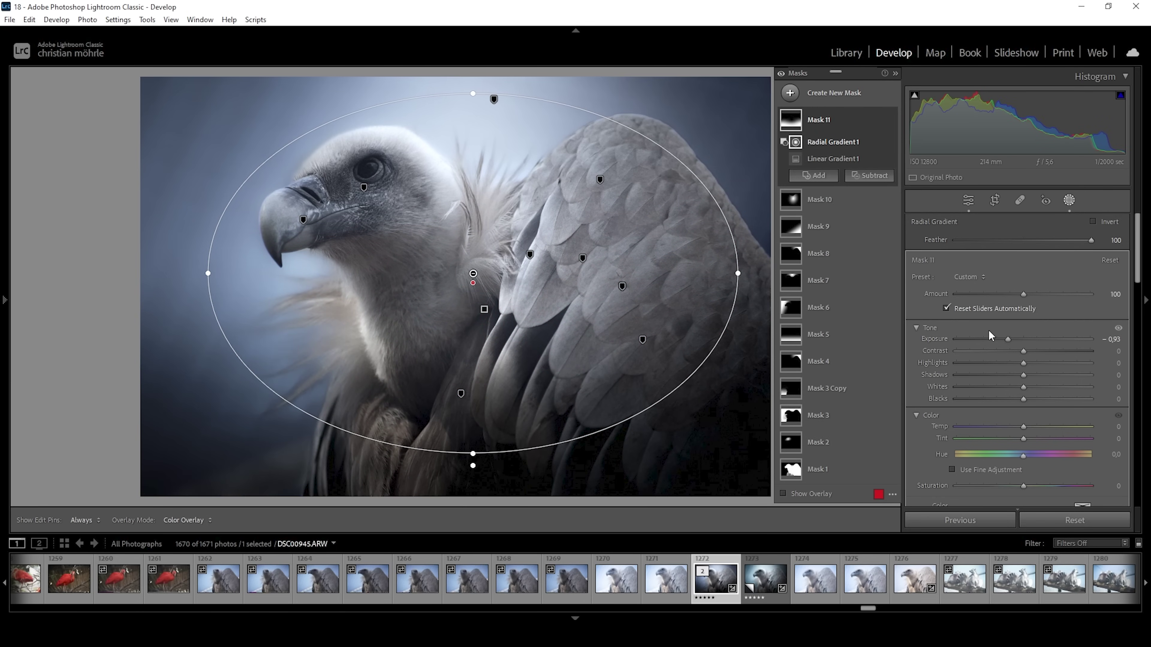
{"action": "left_click_drag", "start_coordinate": [1024, 426], "coordinate": [1021, 429]}
{"action": "scroll", "coordinate": [1059, 450], "scroll_direction": "down", "scroll_amount": 10}
{"action": "left_click_drag", "start_coordinate": [1022, 391], "coordinate": [1005, 399]}
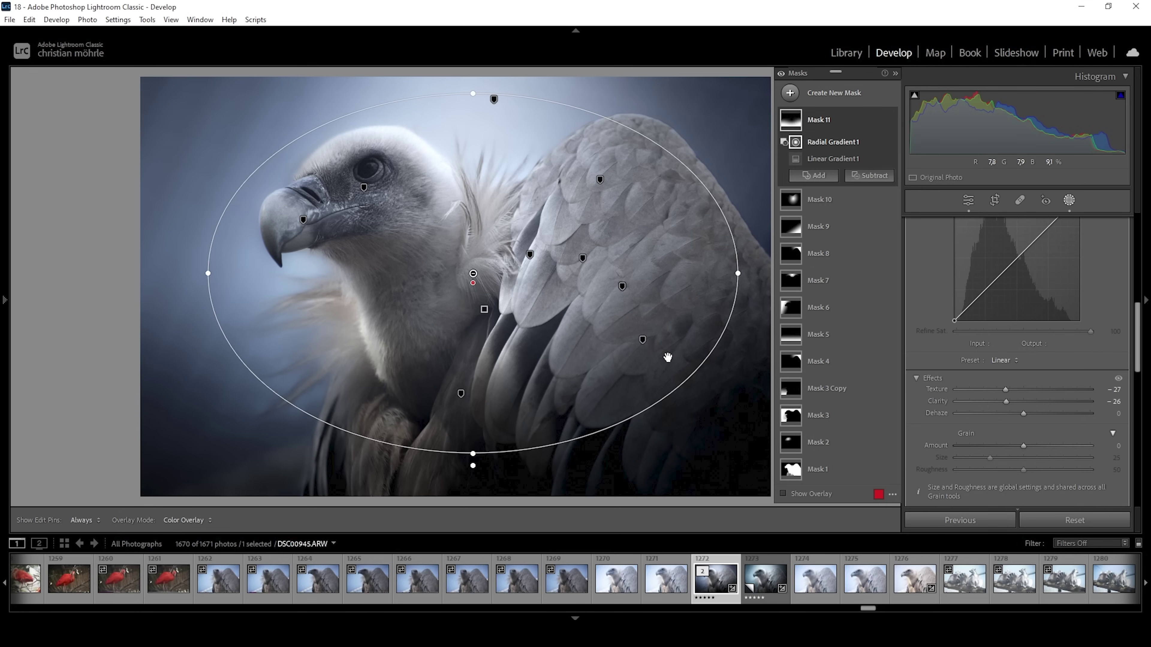
{"action": "left_click", "coordinate": [851, 159]}
{"action": "left_click_drag", "start_coordinate": [484, 310], "coordinate": [487, 348]}
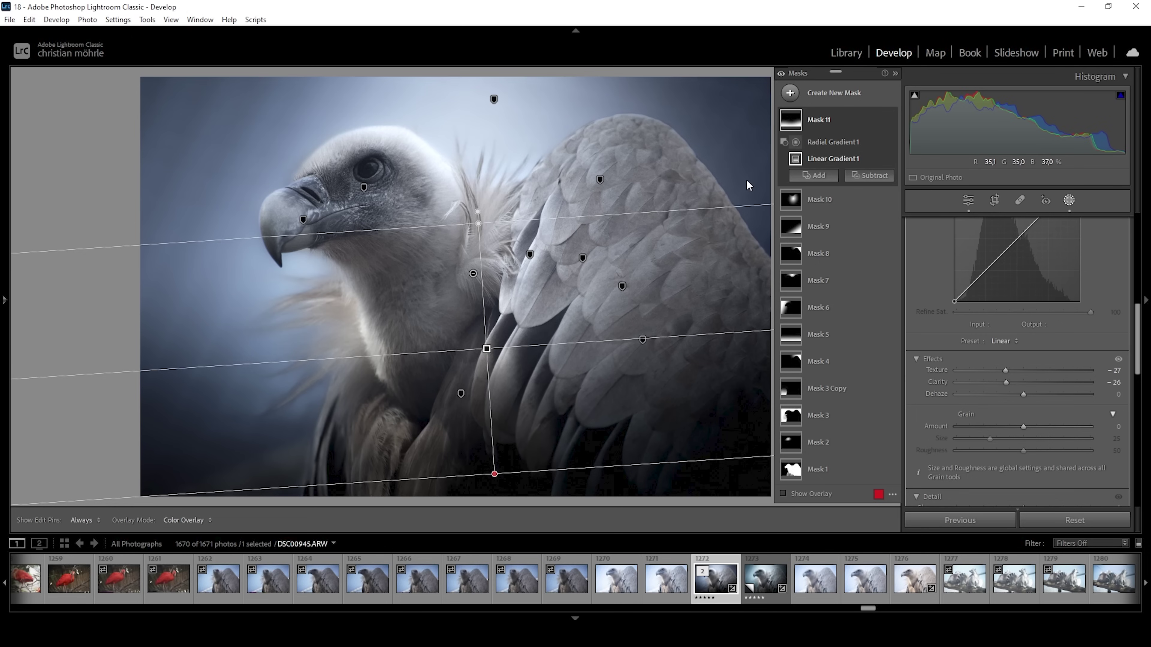
Create a twelfth mask with a tilted oval radial gradient over the vulture's throat and front neck.
{"action": "left_click", "coordinate": [814, 175]}
{"action": "left_click", "coordinate": [860, 236]}
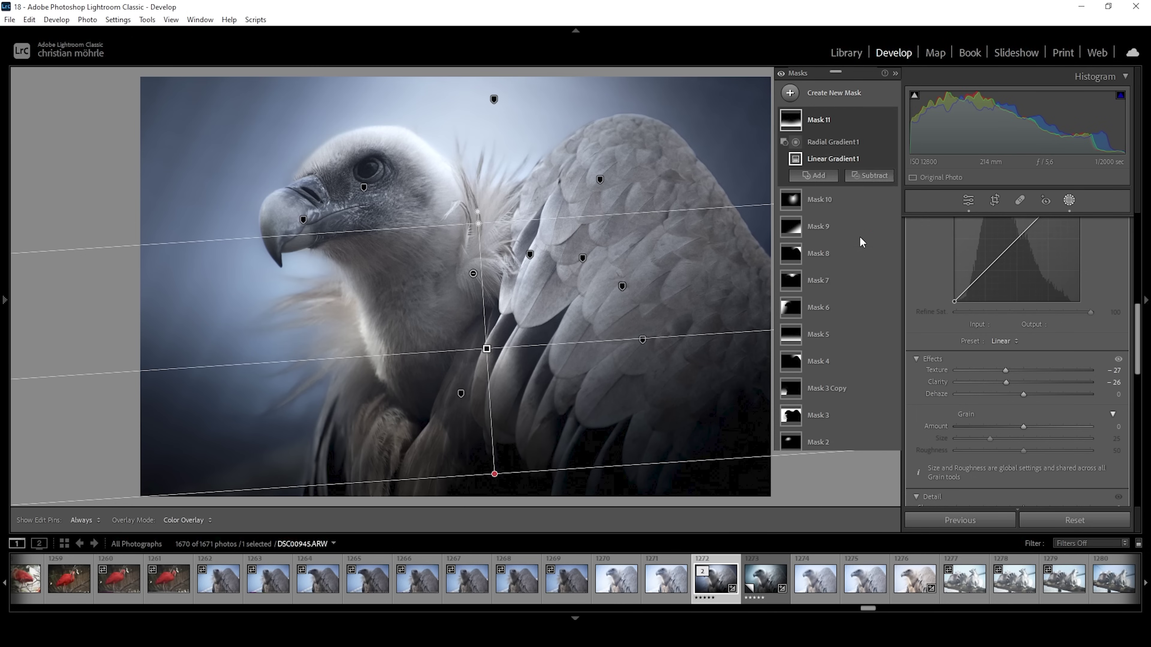
{"action": "left_click_drag", "start_coordinate": [380, 303], "coordinate": [448, 401]}
{"action": "left_click_drag", "start_coordinate": [377, 409], "coordinate": [416, 414]}
{"action": "left_click_drag", "start_coordinate": [377, 295], "coordinate": [381, 307]}
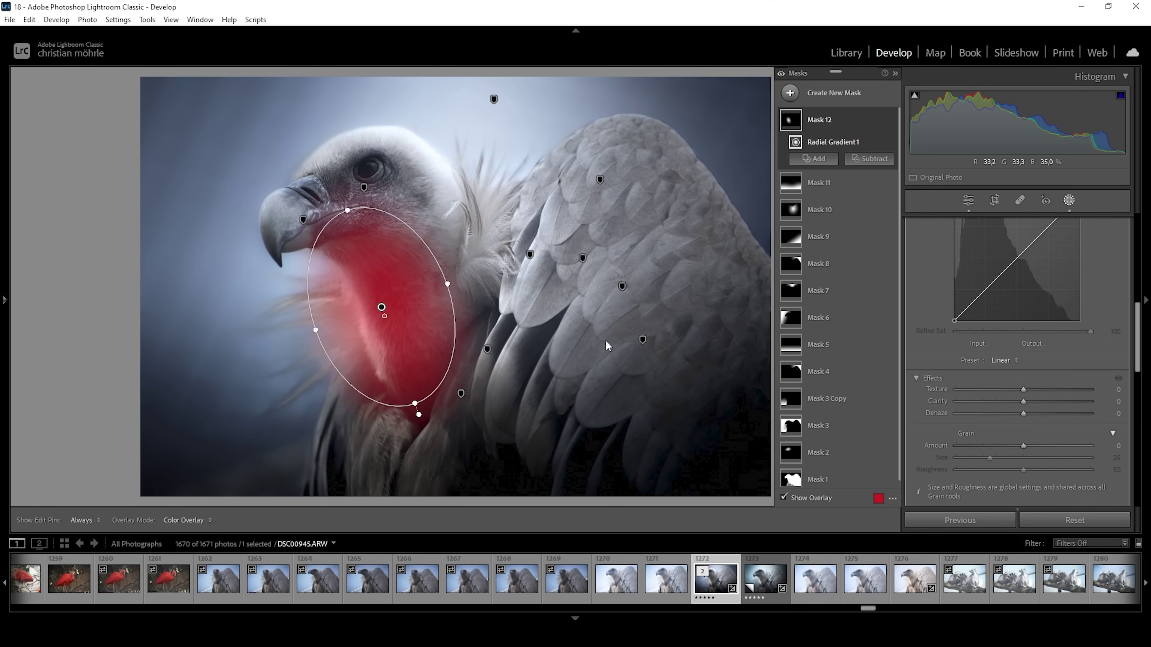
Set the twelfth mask's highlights to 45 and whites to 70.
{"action": "scroll", "coordinate": [1035, 388], "scroll_direction": "up", "scroll_amount": 5}
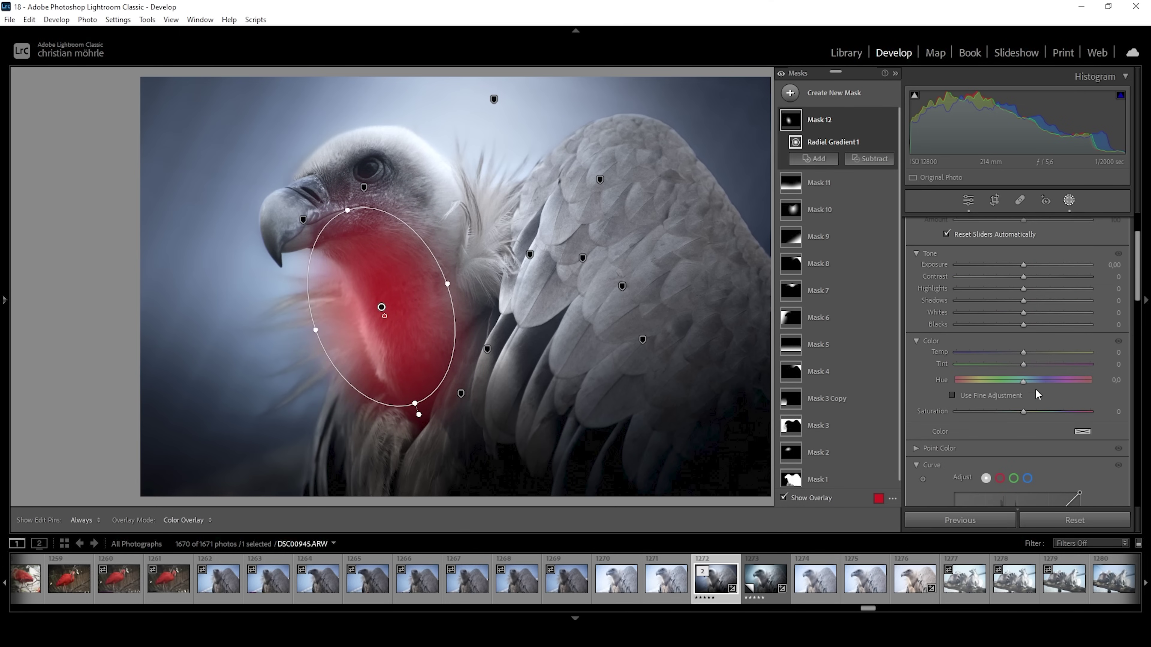
{"action": "left_click_drag", "start_coordinate": [1024, 290], "coordinate": [1050, 293]}
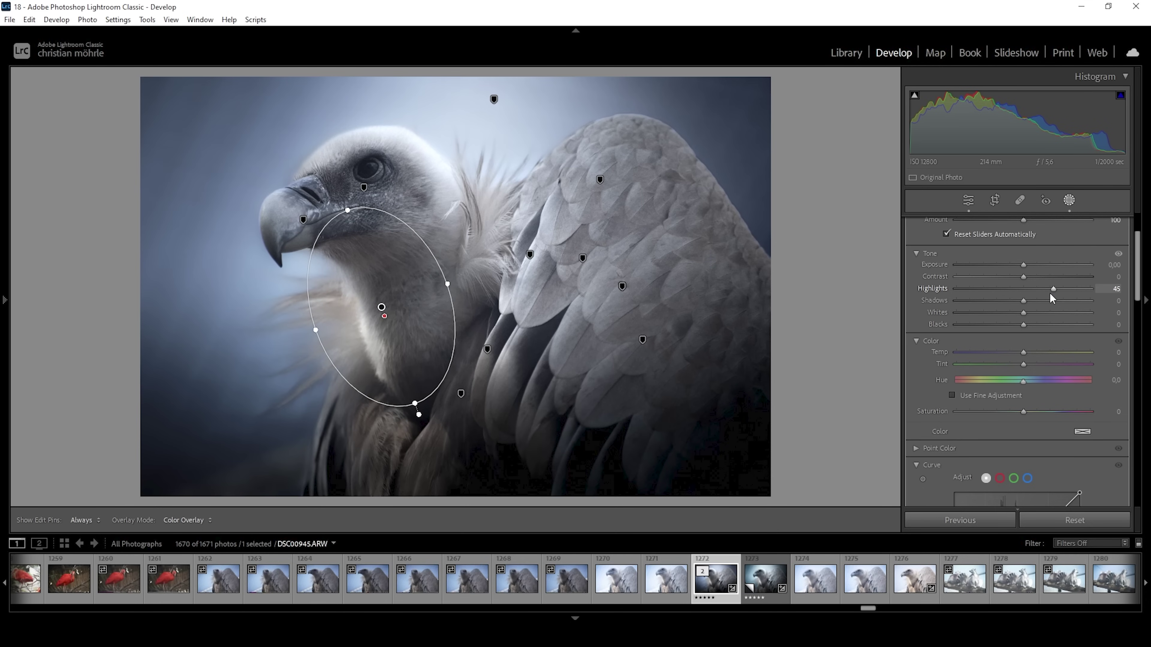
{"action": "left_click_drag", "start_coordinate": [1023, 313], "coordinate": [1067, 317]}
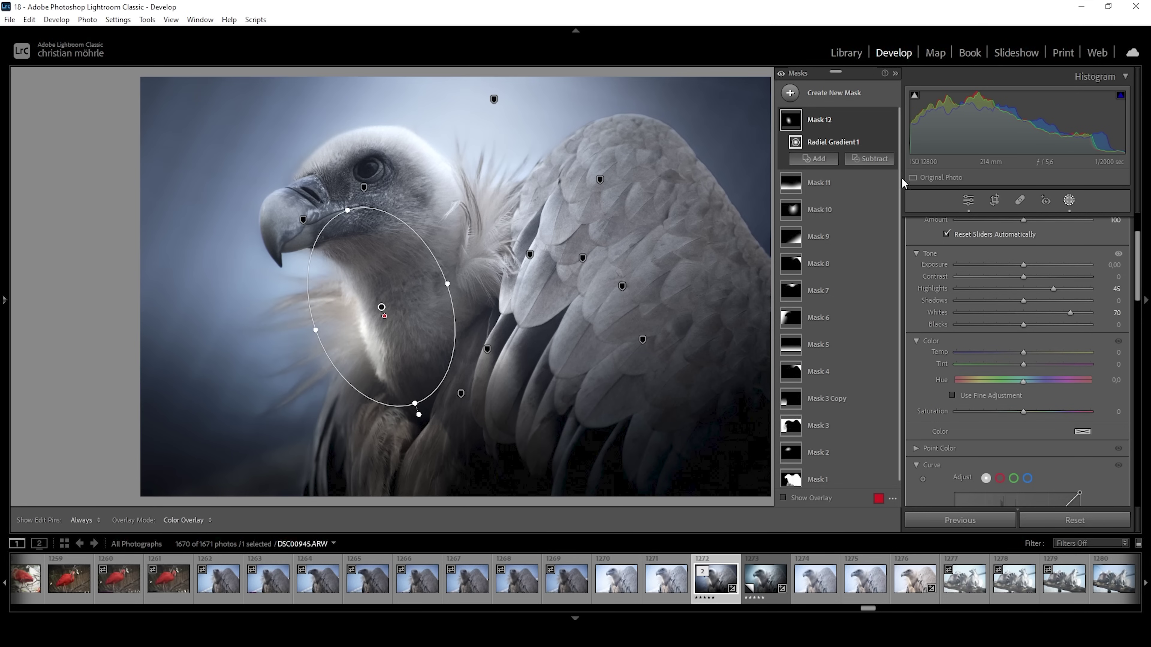
Create a thirteenth mask with a slanted linear gradient from the photo's upper-right background to the mid-wing, and lower its exposure to about -0.6.
{"action": "left_click", "coordinate": [791, 93]}
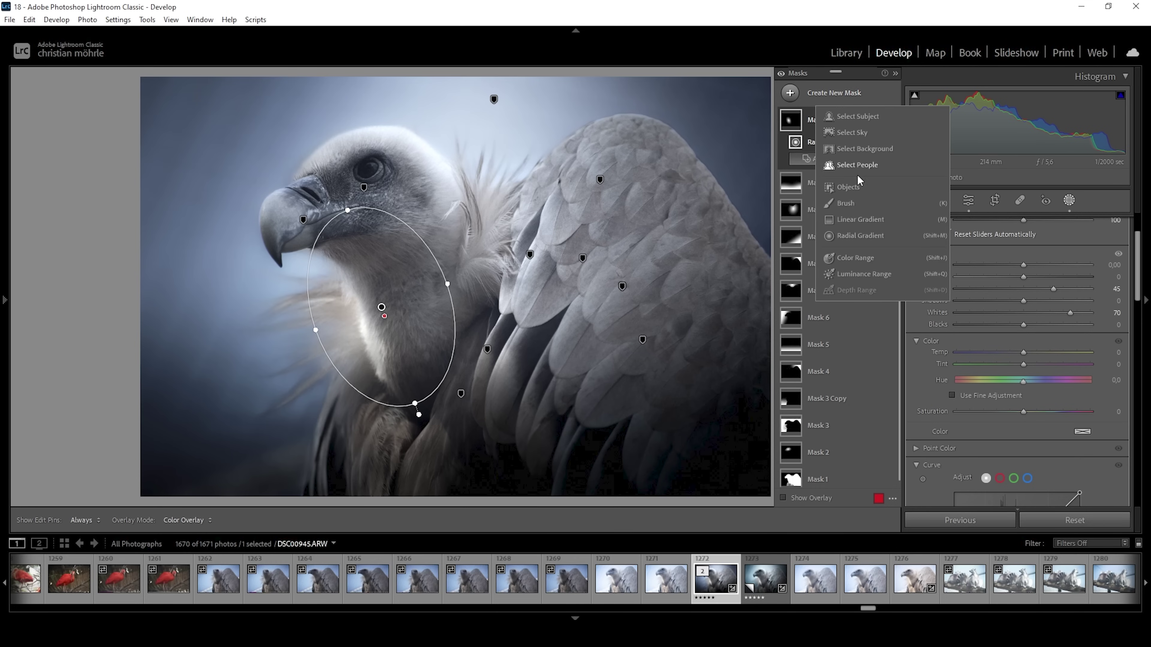
{"action": "left_click", "coordinate": [861, 221]}
{"action": "left_click_drag", "start_coordinate": [682, 156], "coordinate": [580, 236]}
{"action": "left_click_drag", "start_coordinate": [682, 157], "coordinate": [722, 127]}
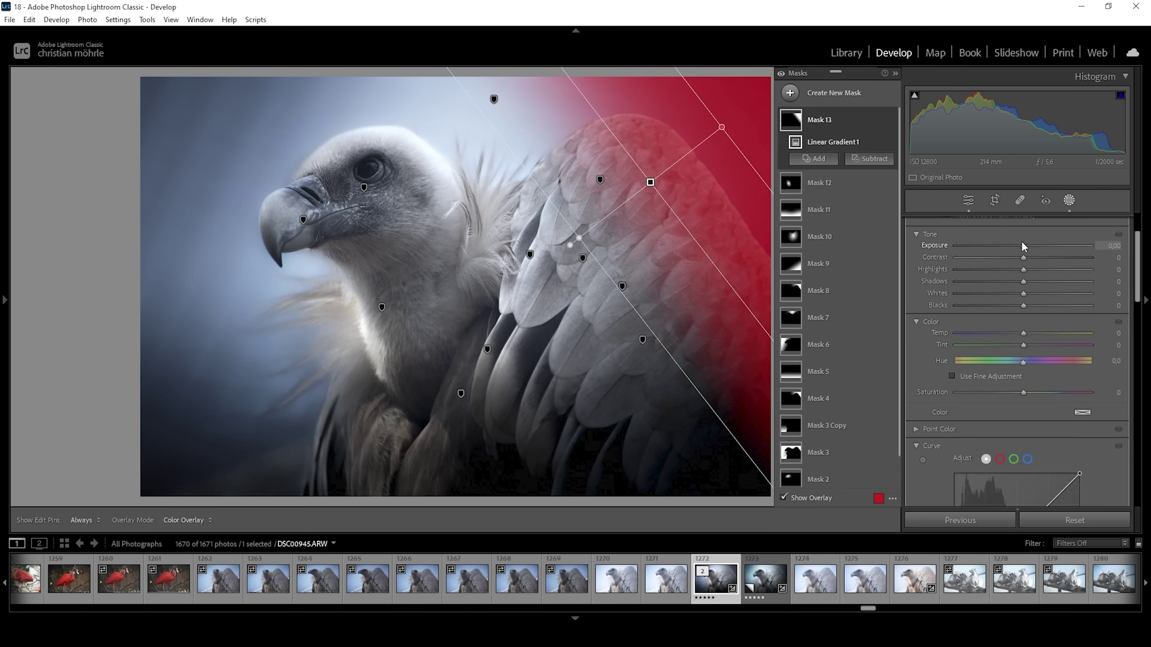
{"action": "left_click_drag", "start_coordinate": [1023, 247], "coordinate": [1011, 245]}
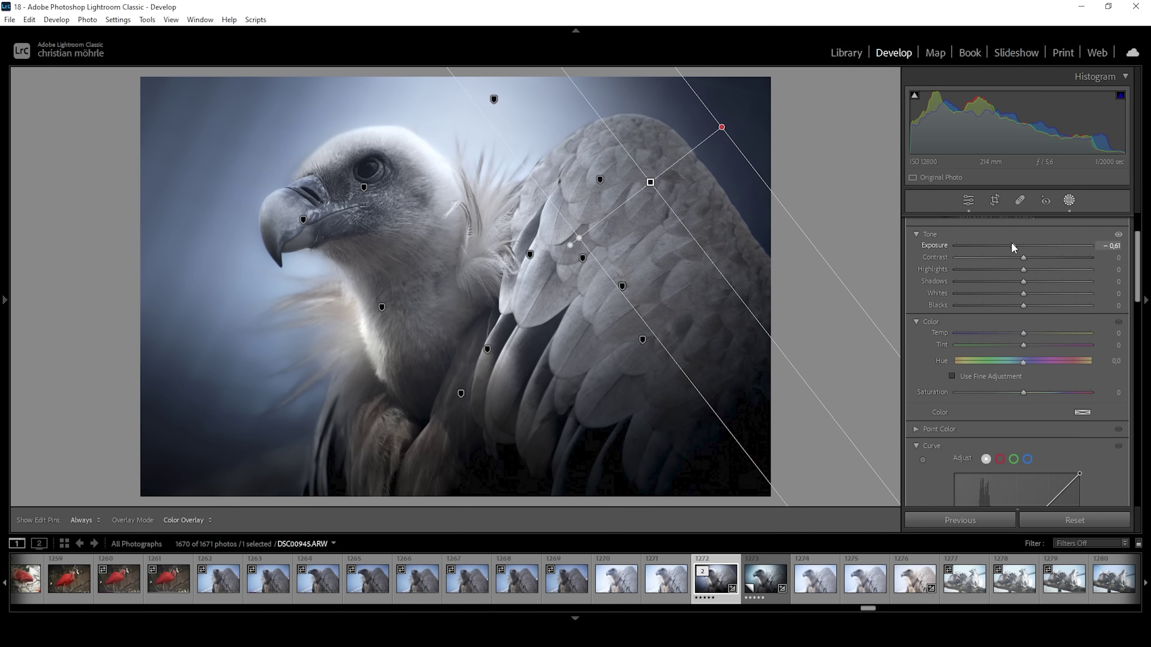
Deselect the current mask and compare the photo with all masks switched off and on.
{"action": "left_click", "coordinate": [1070, 201]}
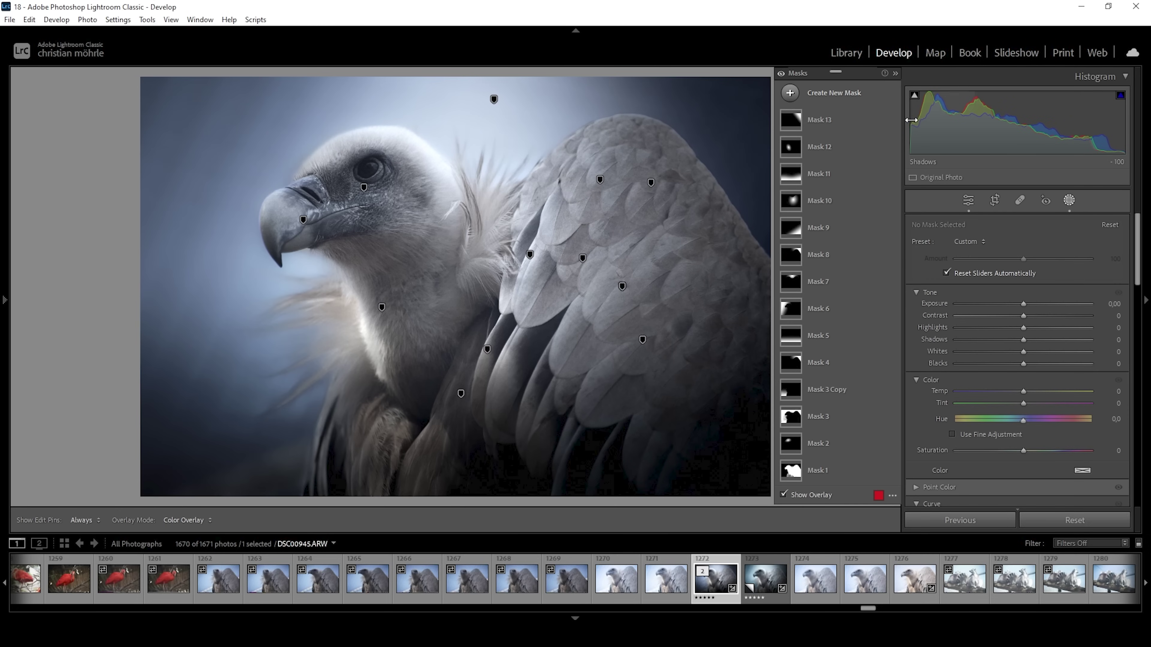
{"action": "left_click", "coordinate": [780, 75]}
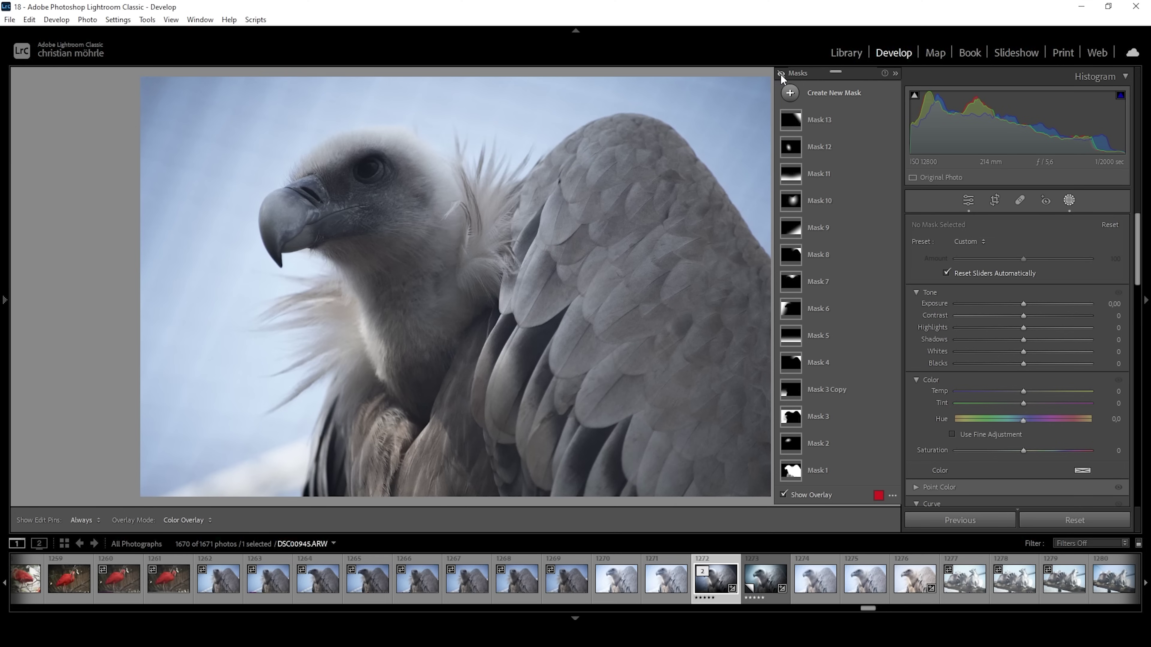
{"action": "left_click", "coordinate": [781, 74]}
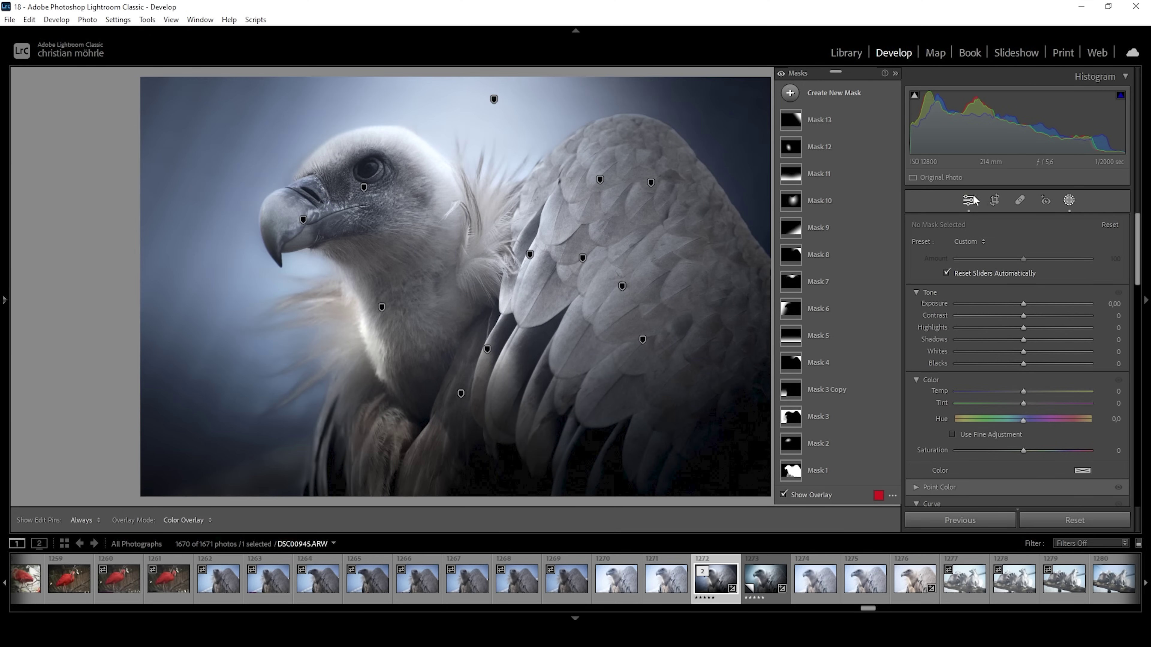
Return to the global adjustments and shift the blue hue towards aqua in the Color Mixer.
{"action": "left_click", "coordinate": [968, 199]}
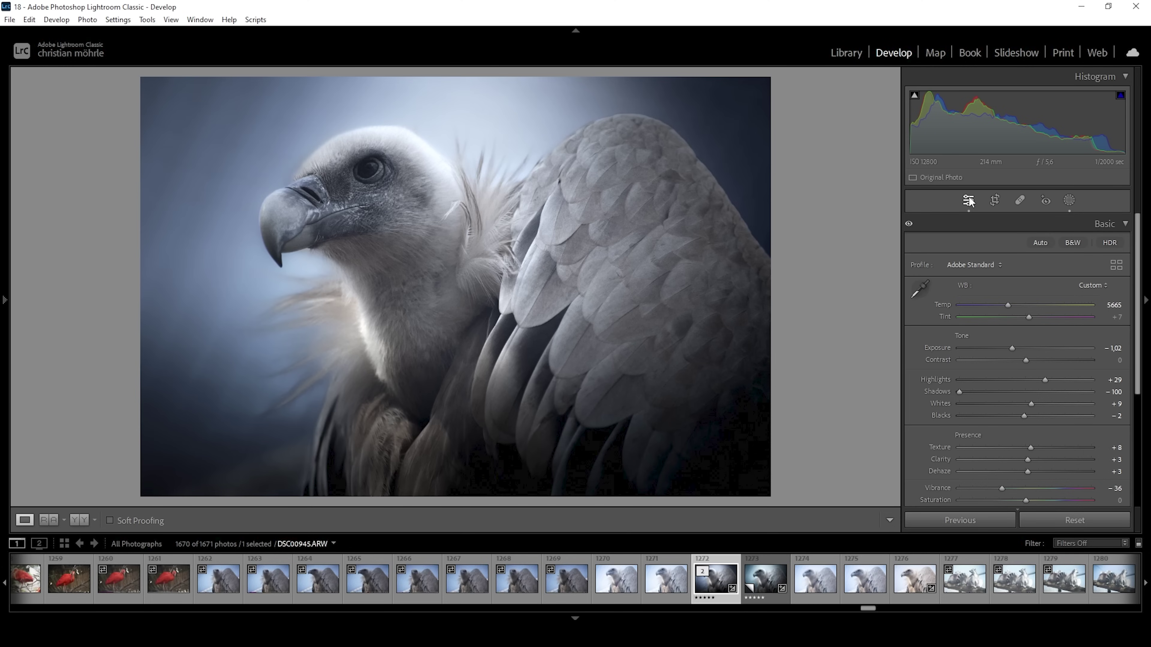
{"action": "left_click", "coordinate": [1126, 226]}
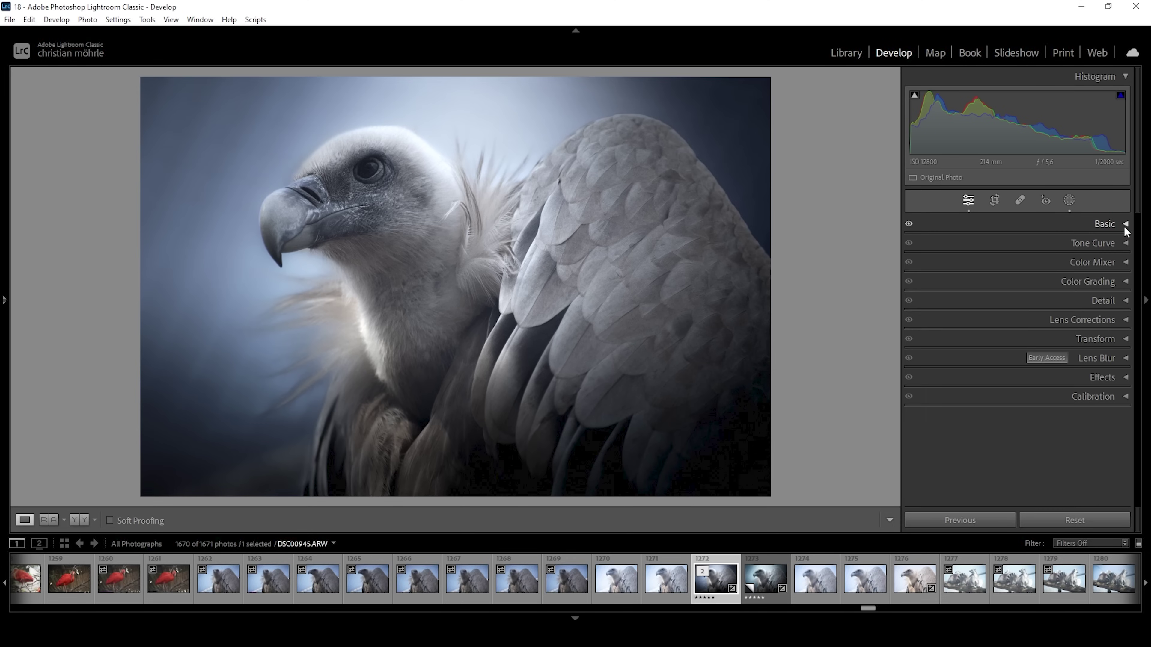
{"action": "left_click", "coordinate": [1086, 265]}
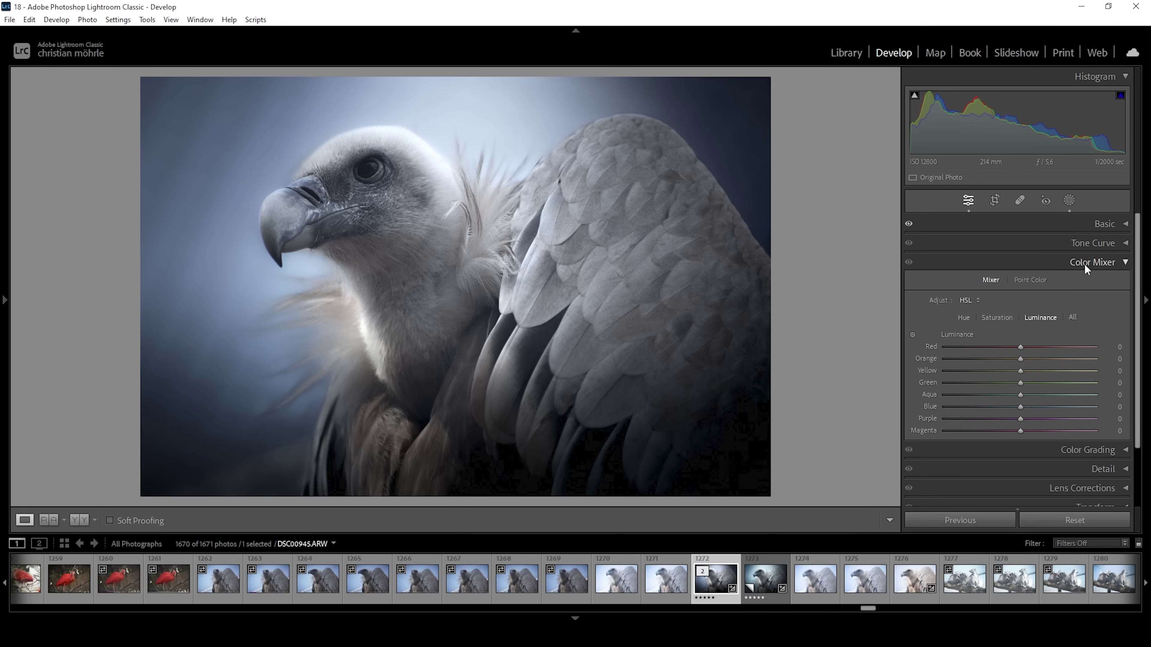
{"action": "left_click", "coordinate": [966, 318]}
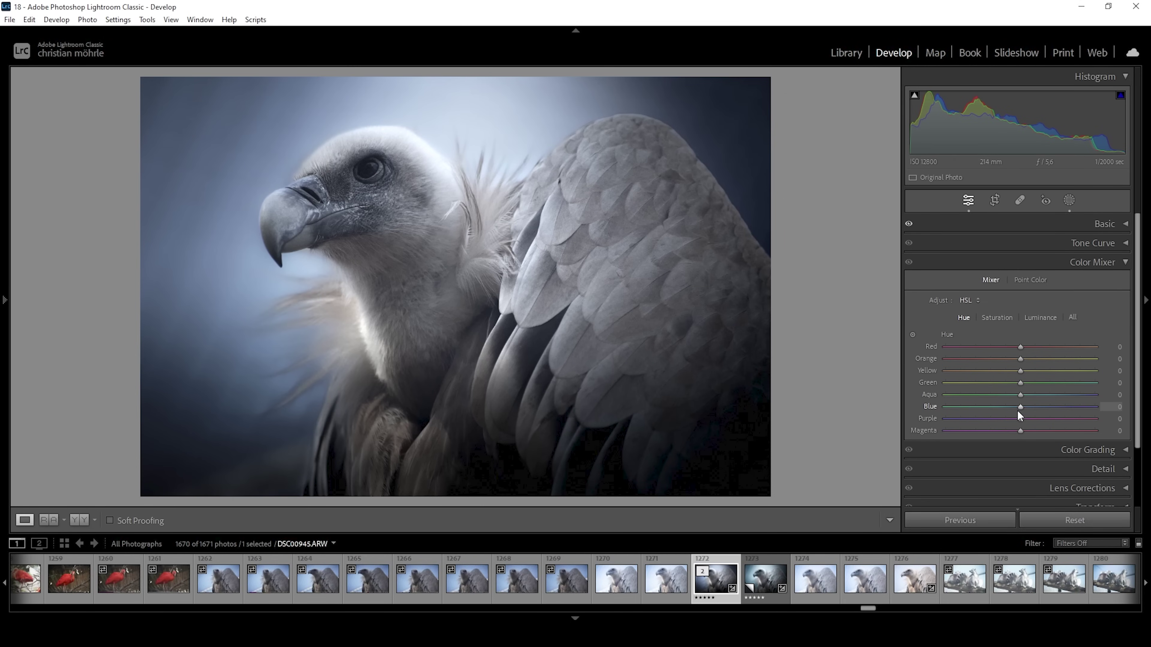
{"action": "left_click_drag", "start_coordinate": [1012, 409], "coordinate": [1011, 409]}
Set the Color Mixer saturation to -13 for blue and -100 for orange and yellow.
{"action": "left_click", "coordinate": [989, 319]}
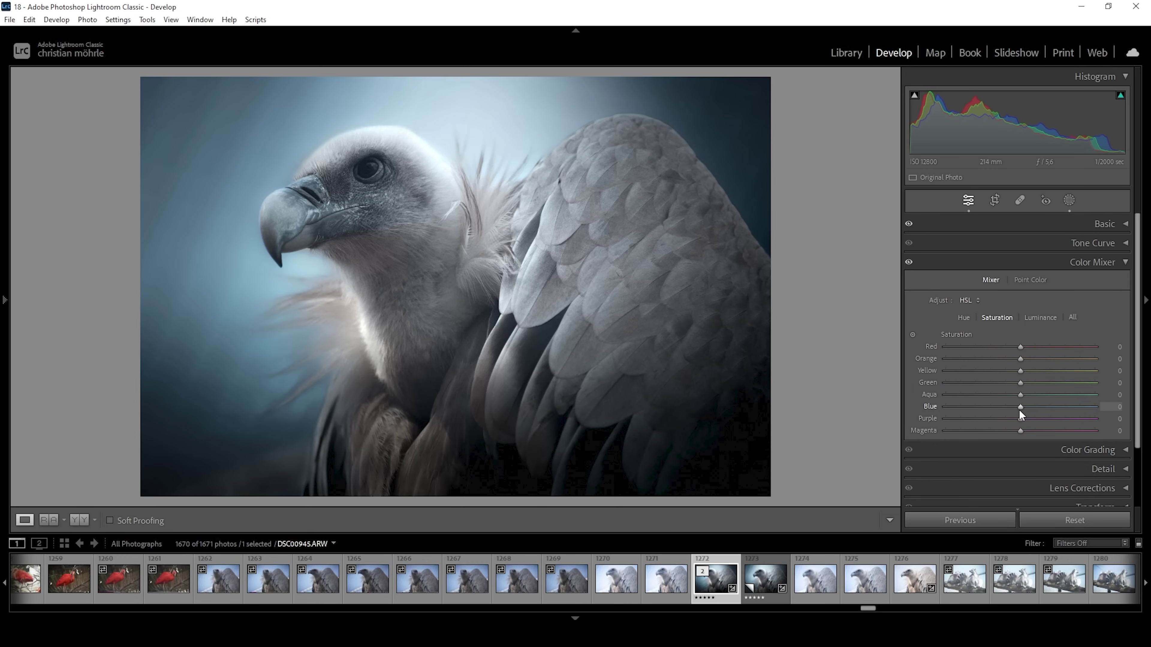
{"action": "left_click_drag", "start_coordinate": [1019, 407], "coordinate": [1011, 406]}
{"action": "left_click_drag", "start_coordinate": [1018, 359], "coordinate": [933, 359]}
{"action": "left_click_drag", "start_coordinate": [1021, 371], "coordinate": [933, 371]}
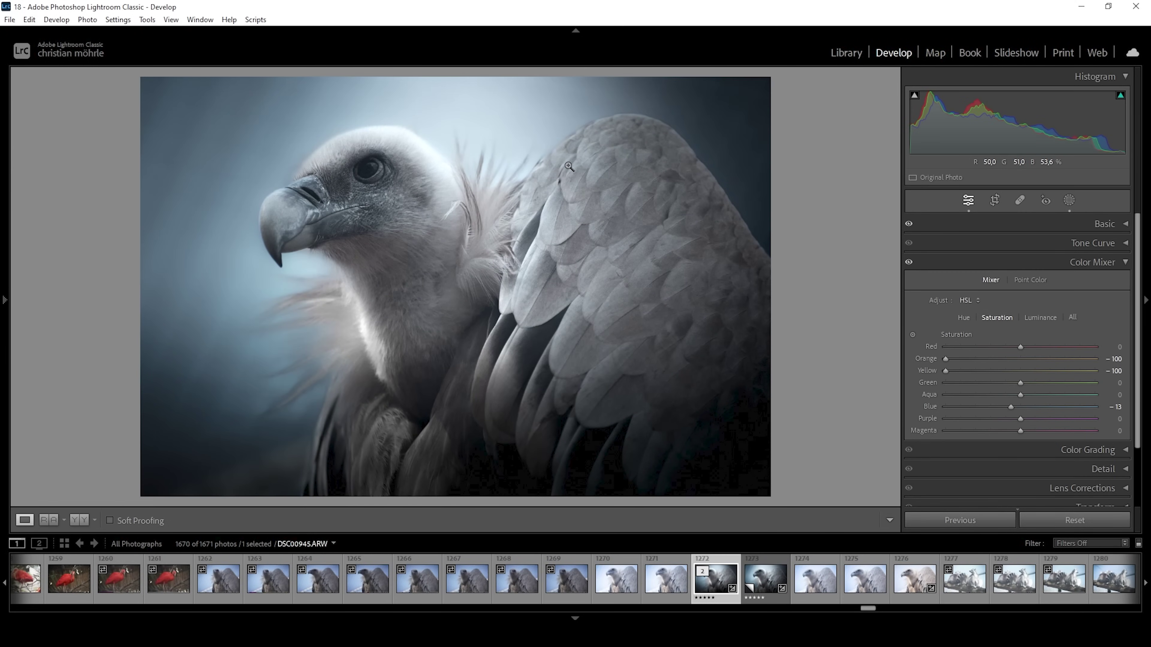
Raise the blue luminance slightly in the Color Mixer and collapse its settings.
{"action": "left_click", "coordinate": [1040, 316]}
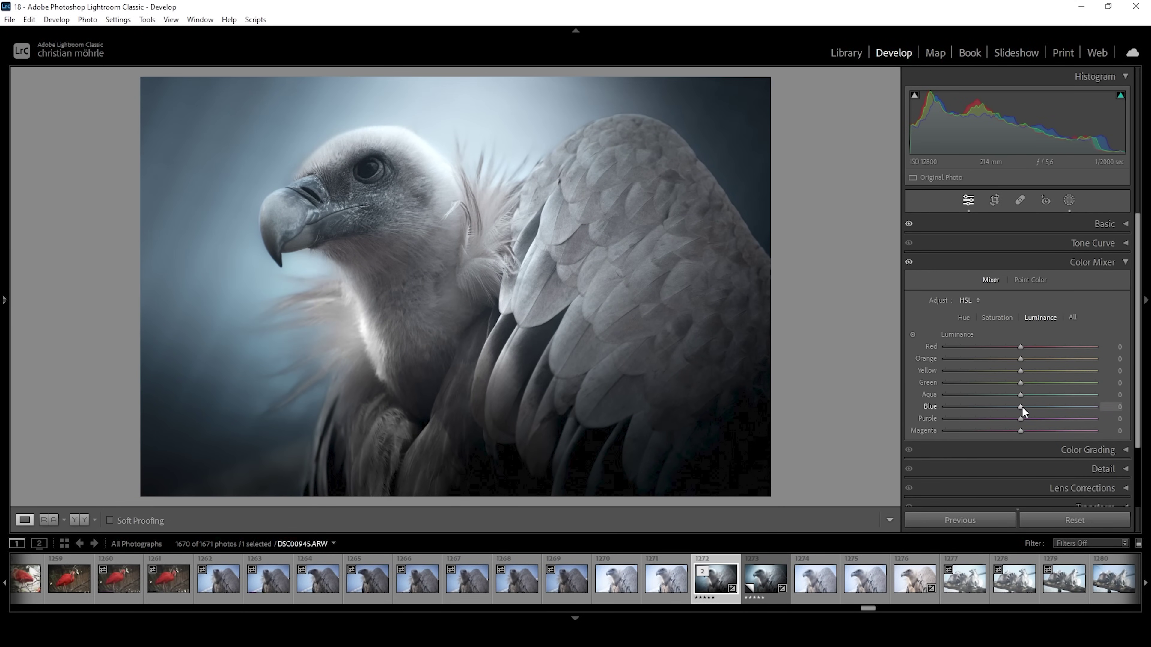
{"action": "mouse_move", "coordinate": [1027, 406]}
{"action": "left_mouse_down"}
{"action": "mouse_move", "coordinate": [994, 407]}
{"action": "mouse_move", "coordinate": [1025, 403]}
{"action": "left_mouse_up"}
{"action": "left_click", "coordinate": [1121, 264]}
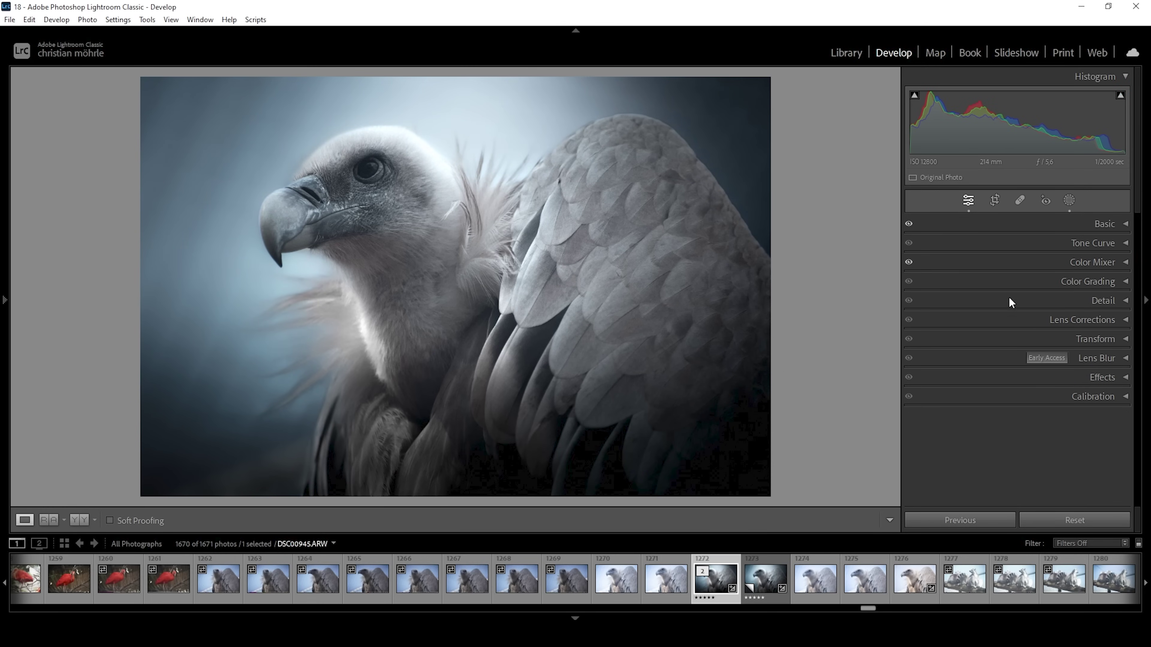
Color grade the shadows with hue 219, saturation 4 and luminance -17.
{"action": "left_click", "coordinate": [1111, 283]}
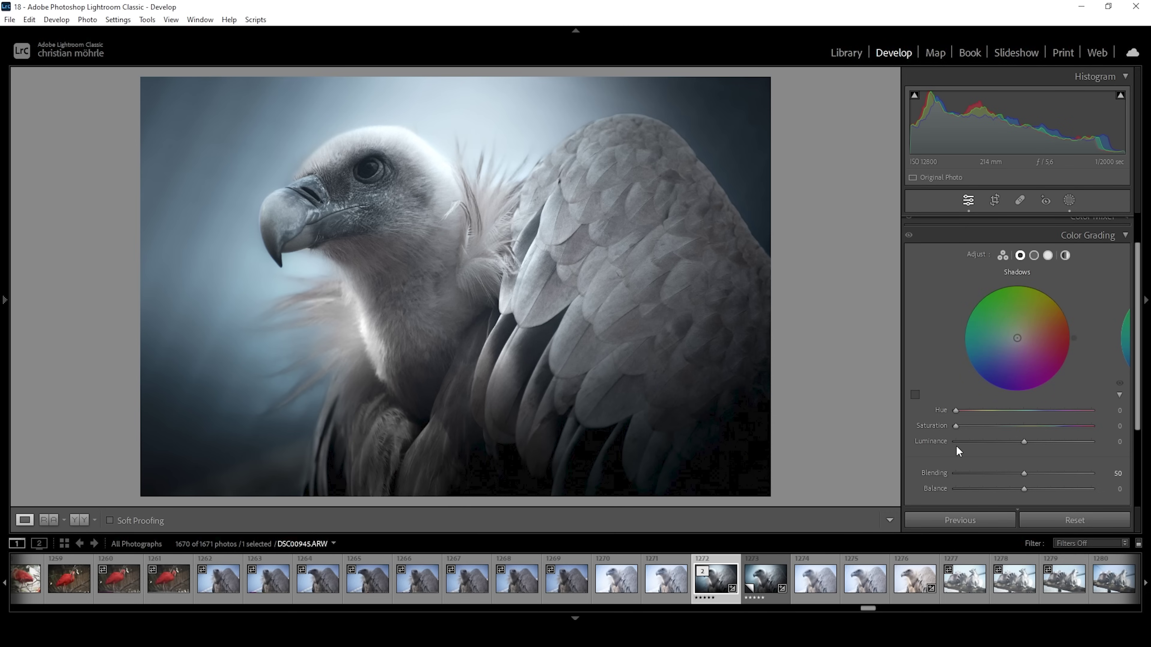
{"action": "left_click_drag", "start_coordinate": [960, 408], "coordinate": [1042, 411]}
{"action": "left_click_drag", "start_coordinate": [957, 426], "coordinate": [959, 427]}
{"action": "left_click_drag", "start_coordinate": [1017, 441], "coordinate": [1012, 440]}
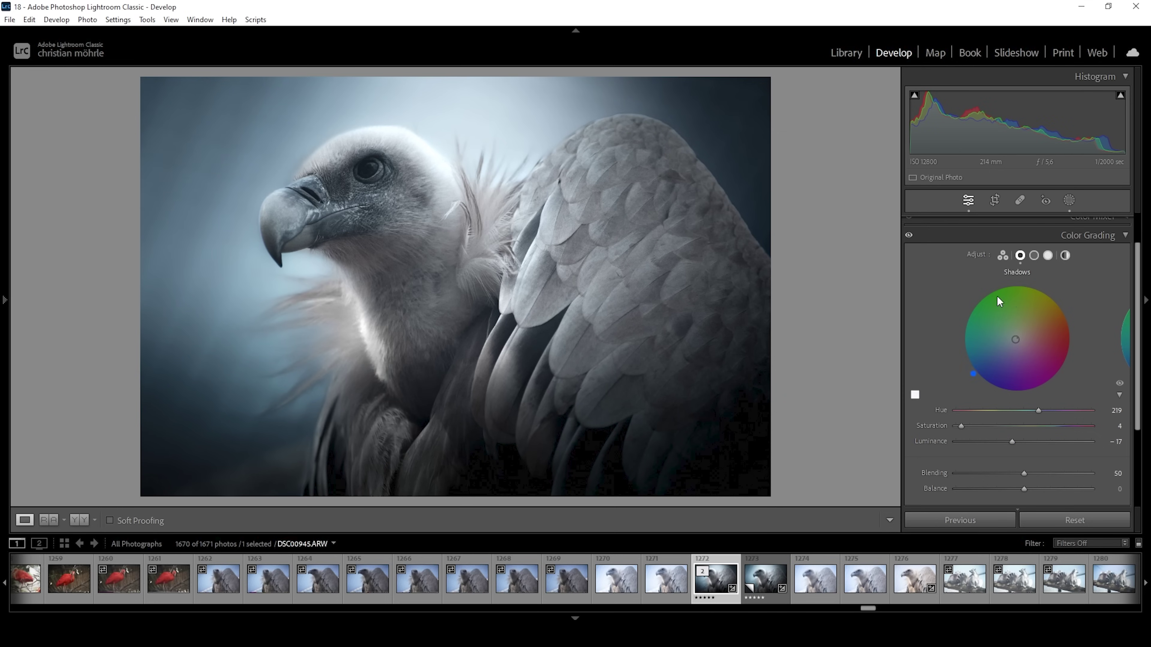
Color grade the midtones with a blue hue of 225 and a slight saturation increase.
{"action": "left_click", "coordinate": [1034, 255]}
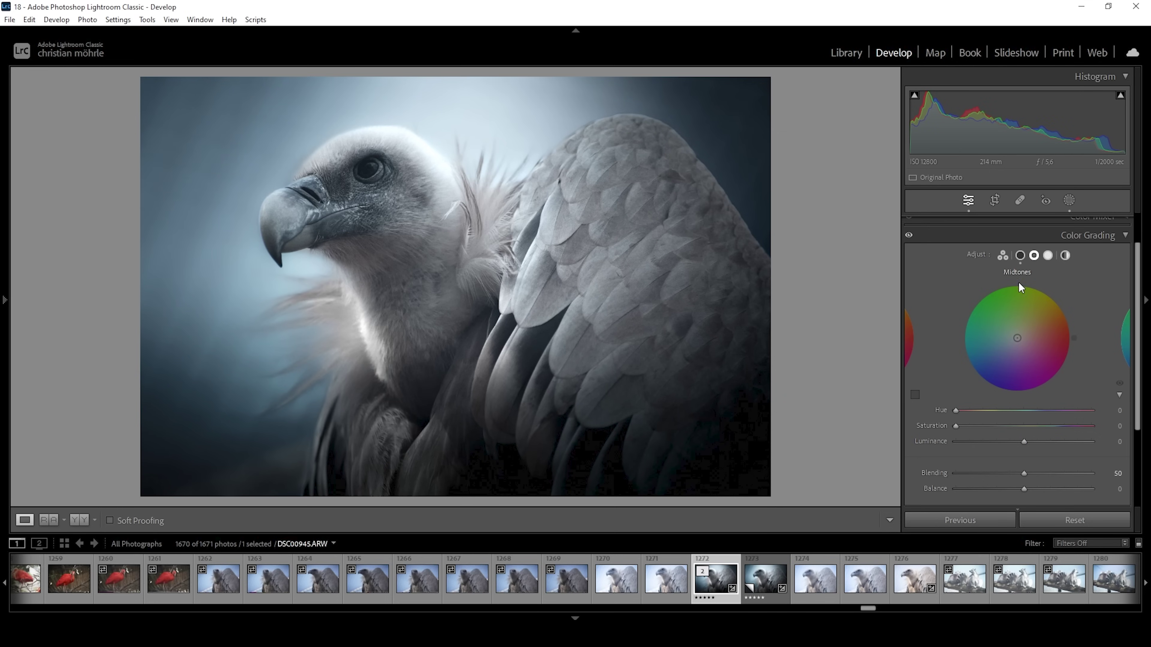
{"action": "left_click_drag", "start_coordinate": [957, 410], "coordinate": [1043, 412]}
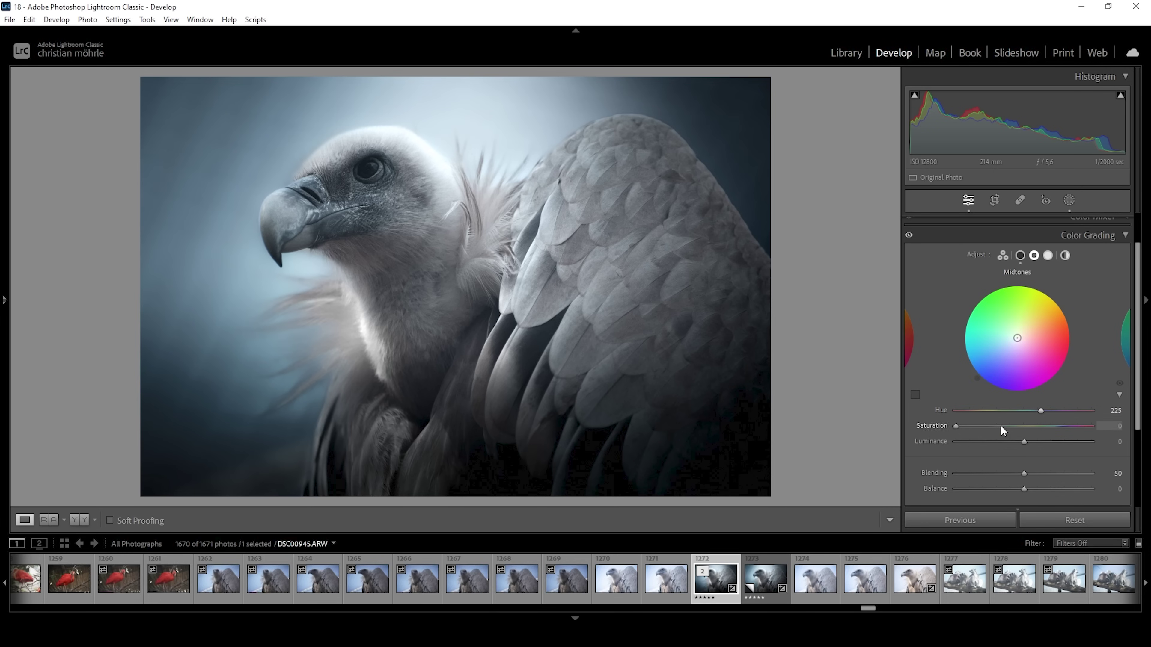
{"action": "left_click_drag", "start_coordinate": [955, 423], "coordinate": [964, 426]}
Color grade the highlights with a warm hue of 43 and saturation 3, and collapse the Color Grading settings.
{"action": "left_click", "coordinate": [1048, 256]}
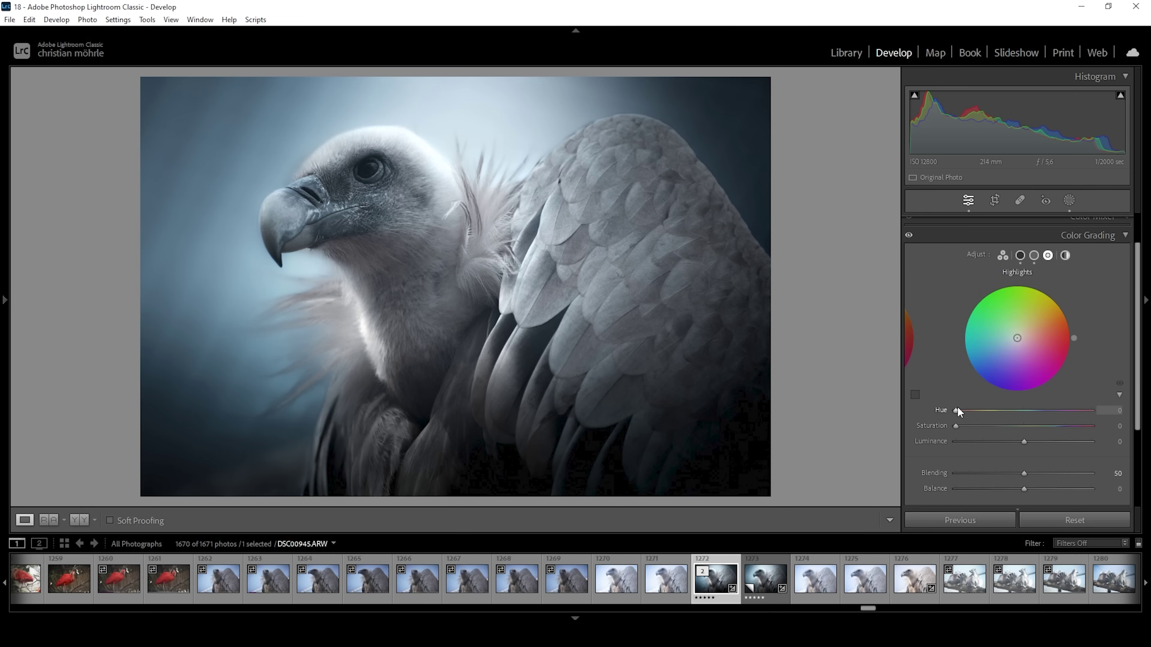
{"action": "left_click_drag", "start_coordinate": [955, 410], "coordinate": [970, 411]}
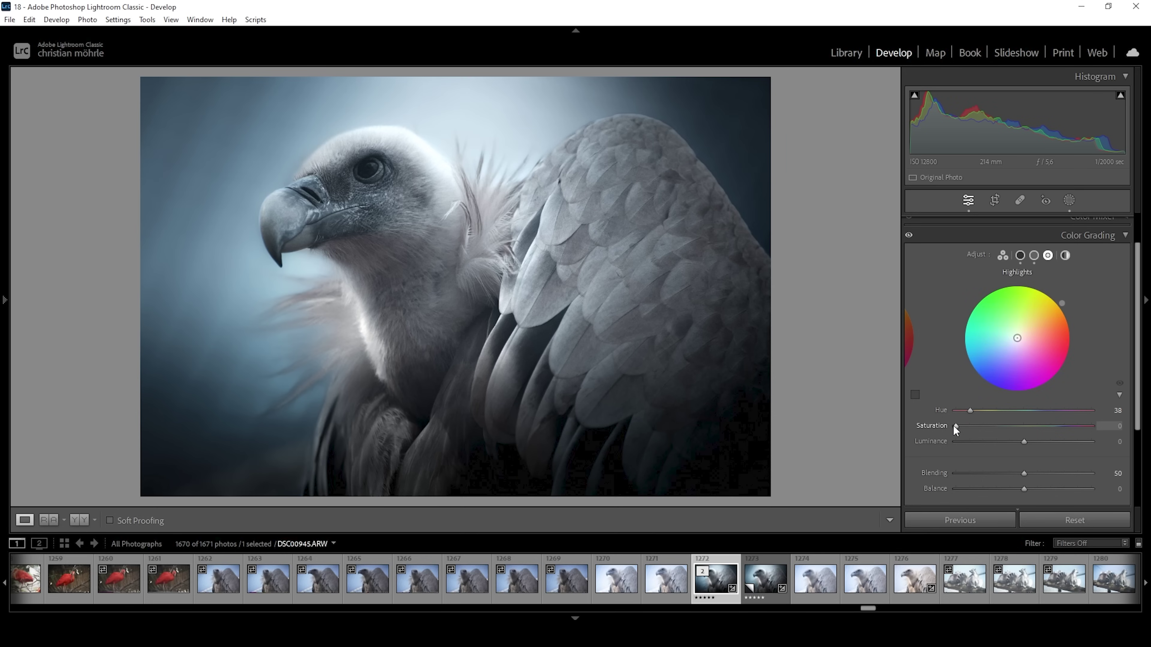
{"action": "left_click_drag", "start_coordinate": [973, 408], "coordinate": [960, 426]}
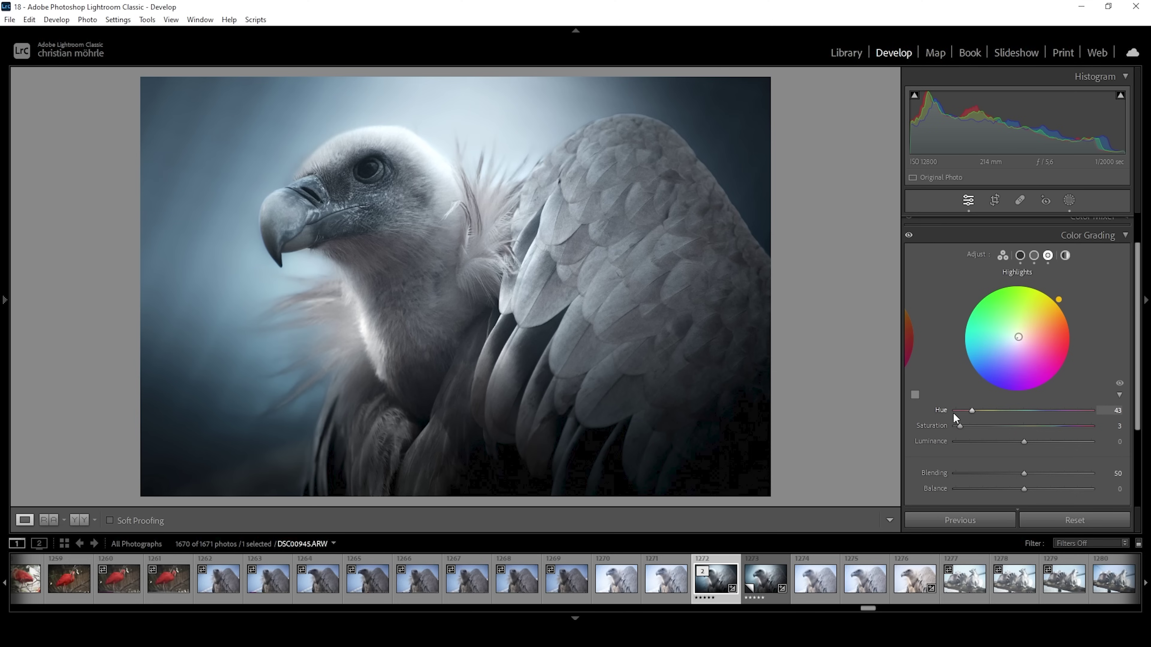
{"action": "left_click", "coordinate": [1096, 235]}
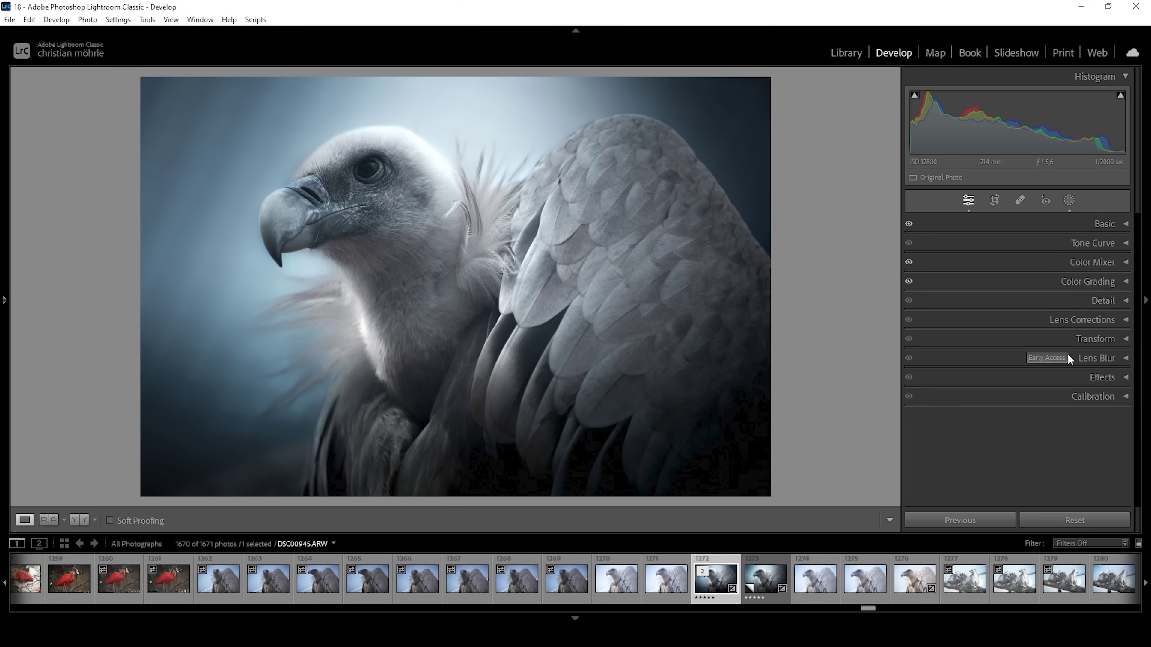
Shift the blue primary in Calibration to hue -12 and saturation +10.
{"action": "left_click", "coordinate": [1071, 399]}
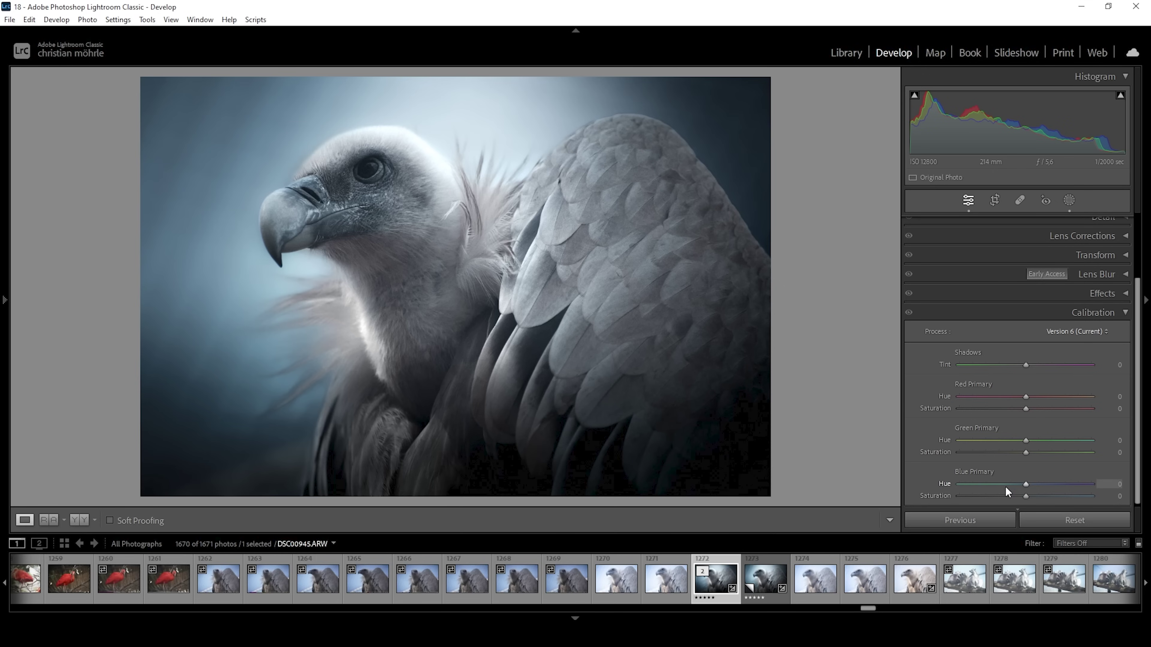
{"action": "left_click_drag", "start_coordinate": [1025, 484], "coordinate": [1018, 484]}
{"action": "left_click_drag", "start_coordinate": [1019, 491], "coordinate": [1036, 493]}
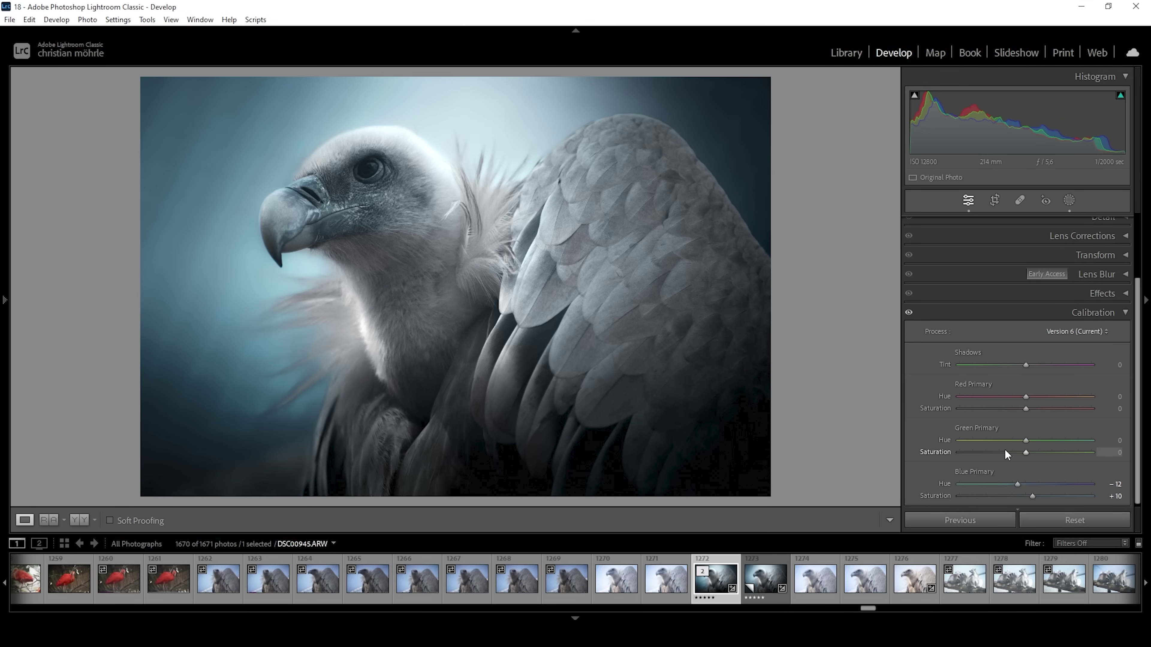
Fine-tune the red and green primary saturation with very slight adjustments and collapse the Calibration settings.
{"action": "left_click_drag", "start_coordinate": [1026, 409], "coordinate": [1029, 409]}
{"action": "left_click_drag", "start_coordinate": [1027, 452], "coordinate": [1030, 452]}
{"action": "left_click_drag", "start_coordinate": [1032, 407], "coordinate": [1026, 409]}
{"action": "left_click", "coordinate": [1124, 313]}
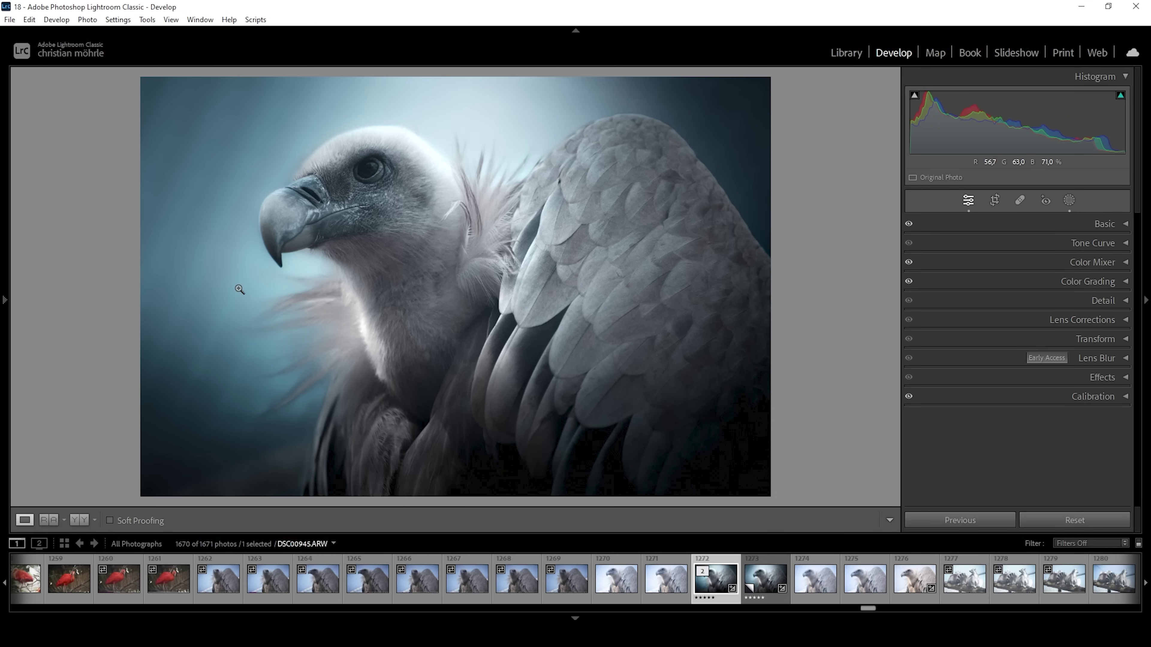
Apply Lens Blur with a blur amount of 72, toggle it to compare the effect, and collapse its settings.
{"action": "left_click", "coordinate": [1108, 358]}
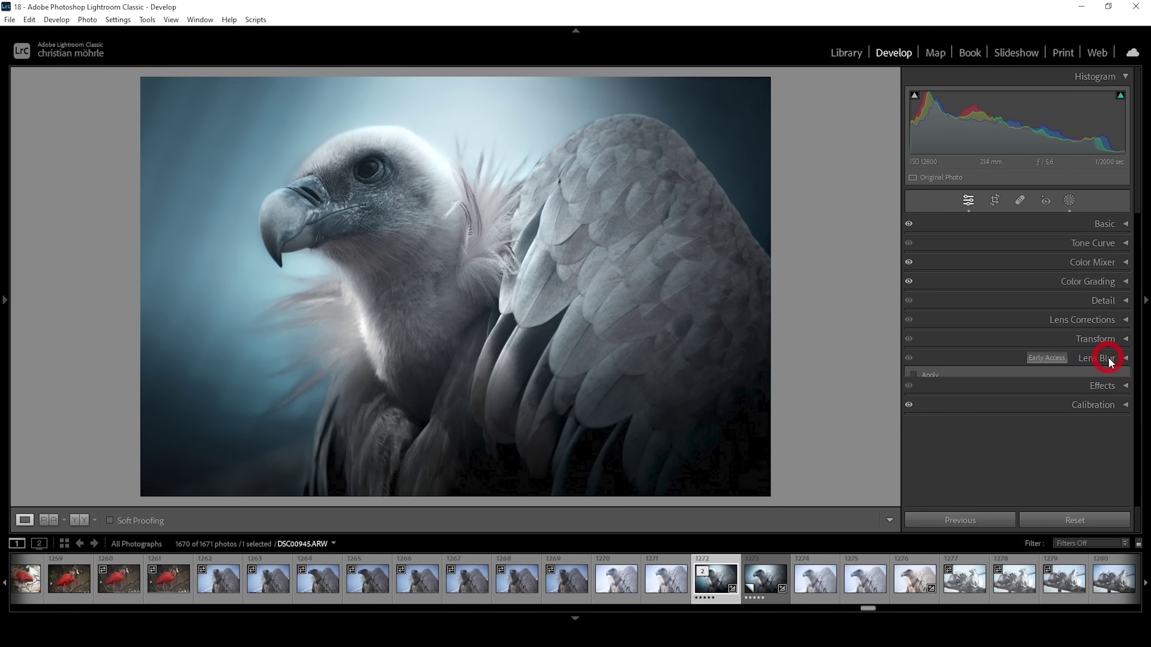
{"action": "left_click", "coordinate": [914, 256]}
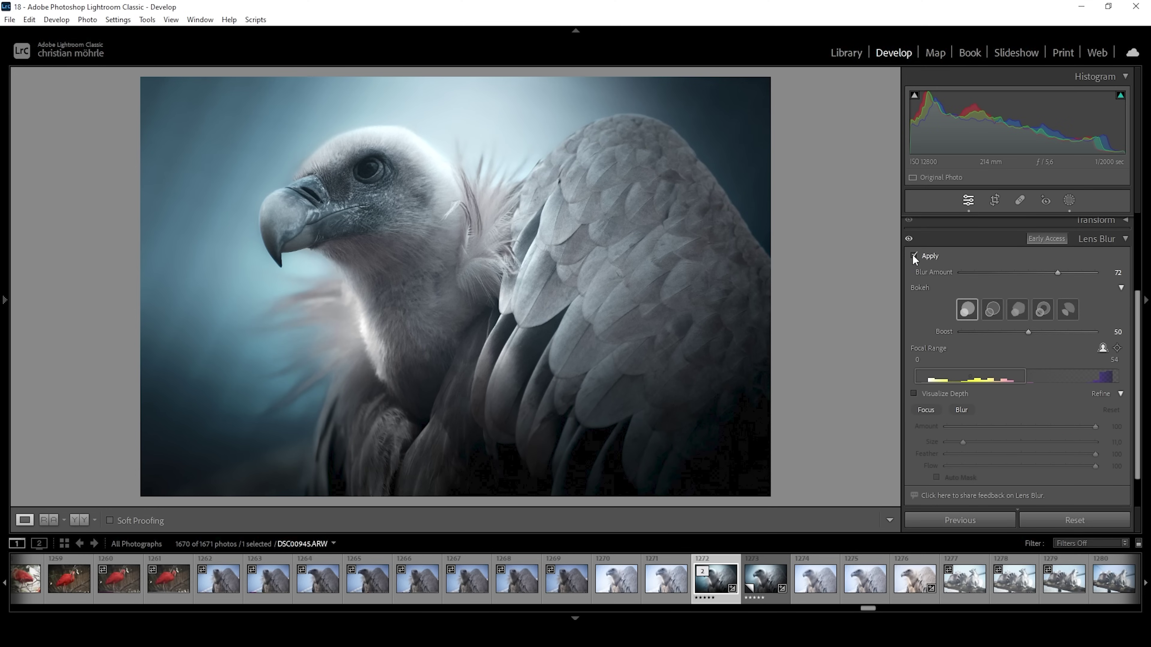
{"action": "left_click", "coordinate": [913, 256]}
{"action": "left_click", "coordinate": [1126, 240]}
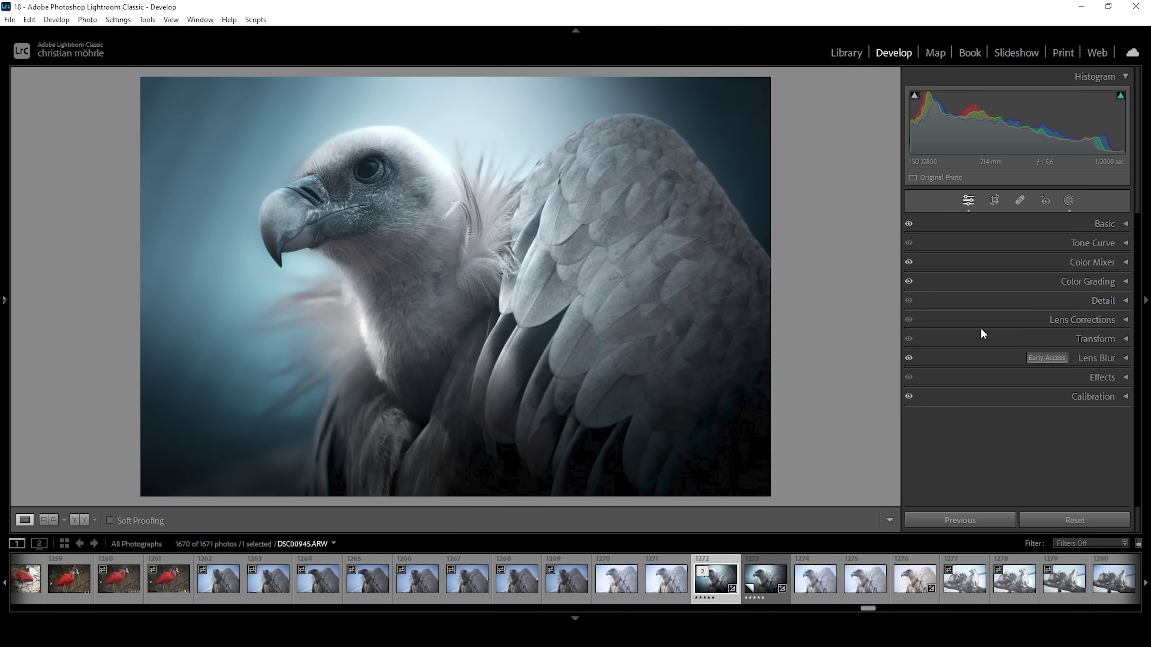
Sharpen the photo with amount 116, radius 0.5, detail 100 and masking 69, and inspect the vulture's face up close.
{"action": "left_click", "coordinate": [1085, 299]}
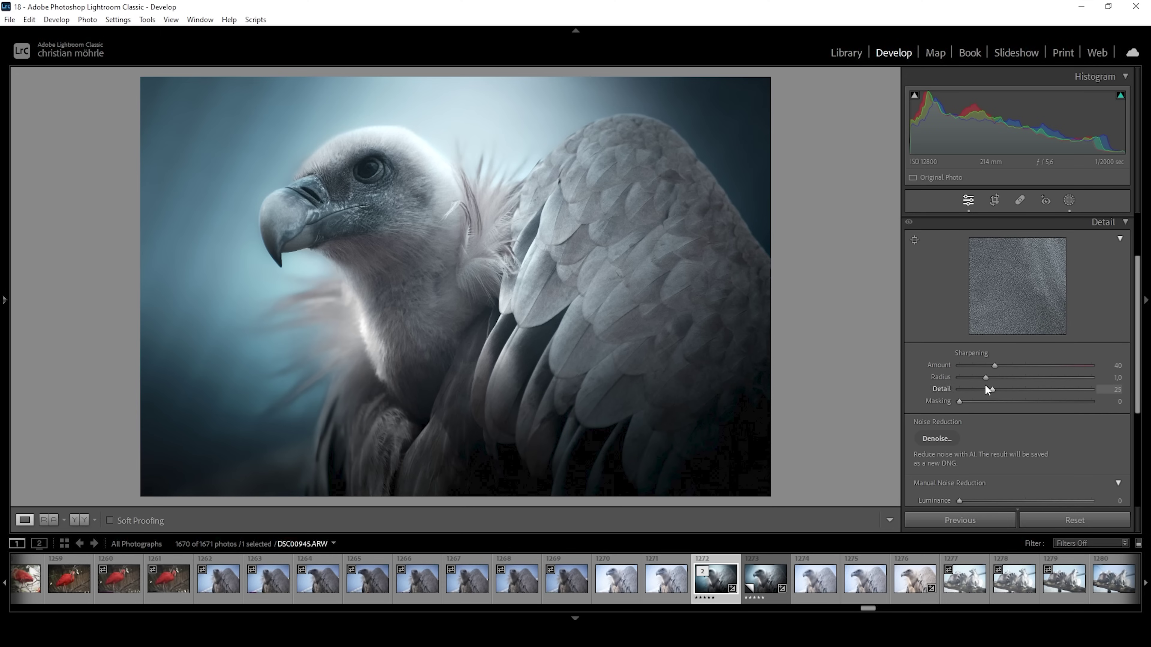
{"action": "left_click_drag", "start_coordinate": [988, 378], "coordinate": [1145, 393]}
{"action": "left_click_drag", "start_coordinate": [961, 401], "coordinate": [1053, 405]}
{"action": "left_click_drag", "start_coordinate": [994, 366], "coordinate": [1062, 366]}
{"action": "left_click", "coordinate": [380, 193]}
{"action": "left_click", "coordinate": [378, 193]}
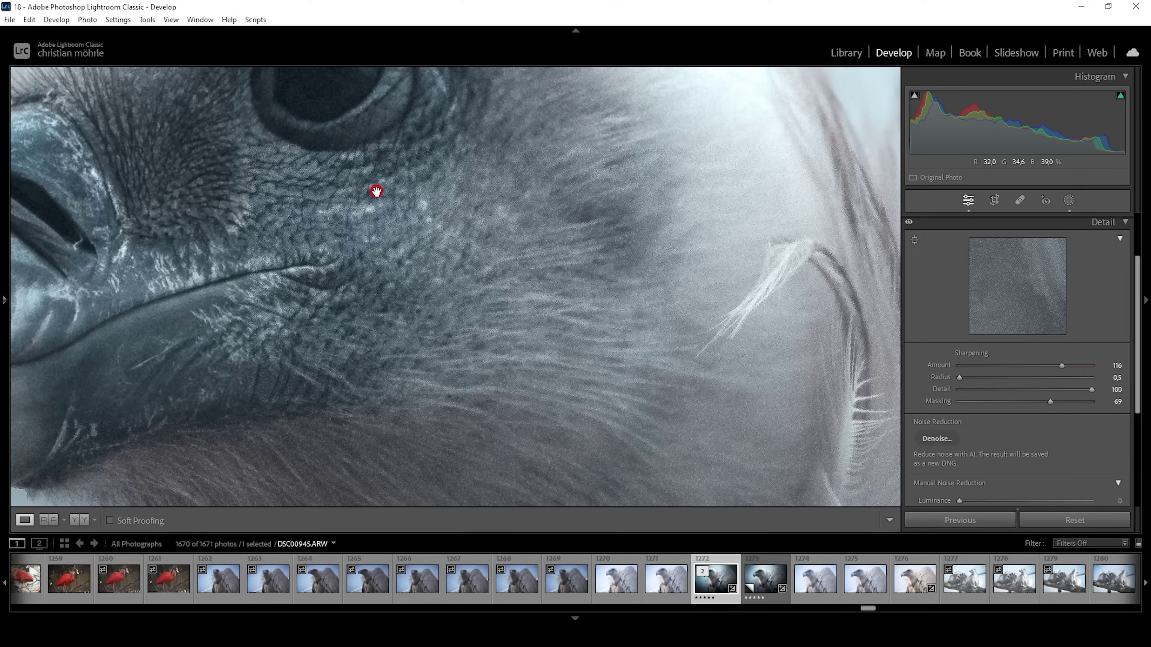
{"action": "left_click", "coordinate": [378, 193]}
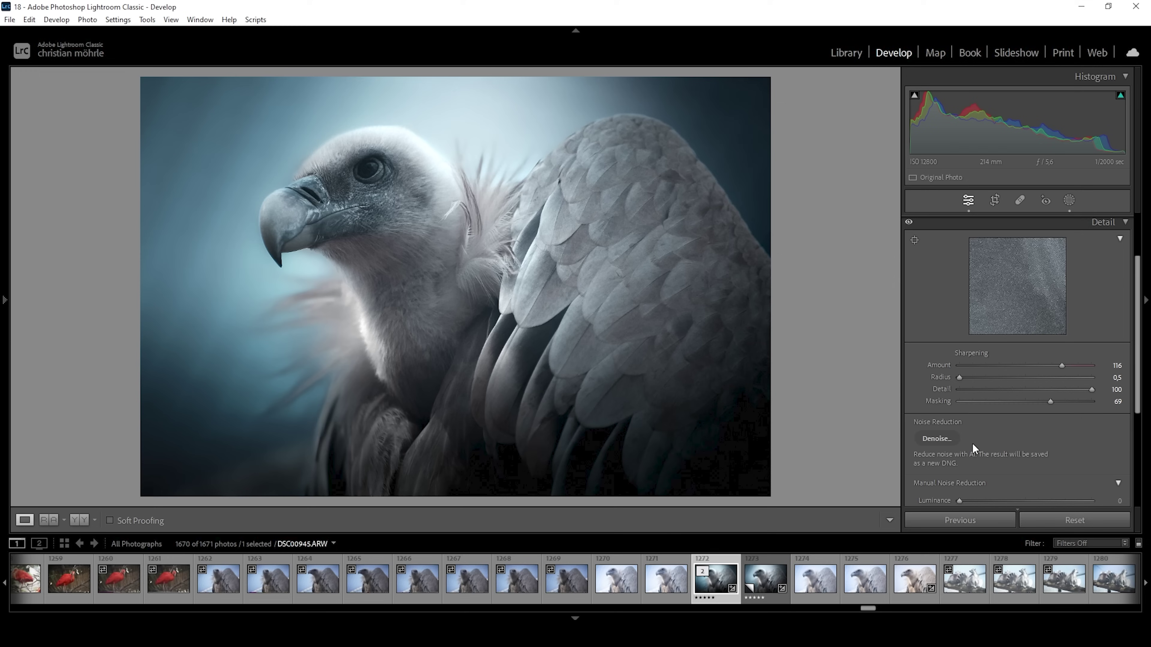
Run AI Denoise at an amount of 50 to create the enhanced DNG, after checking the noise reduction preview.
{"action": "left_click", "coordinate": [946, 439]}
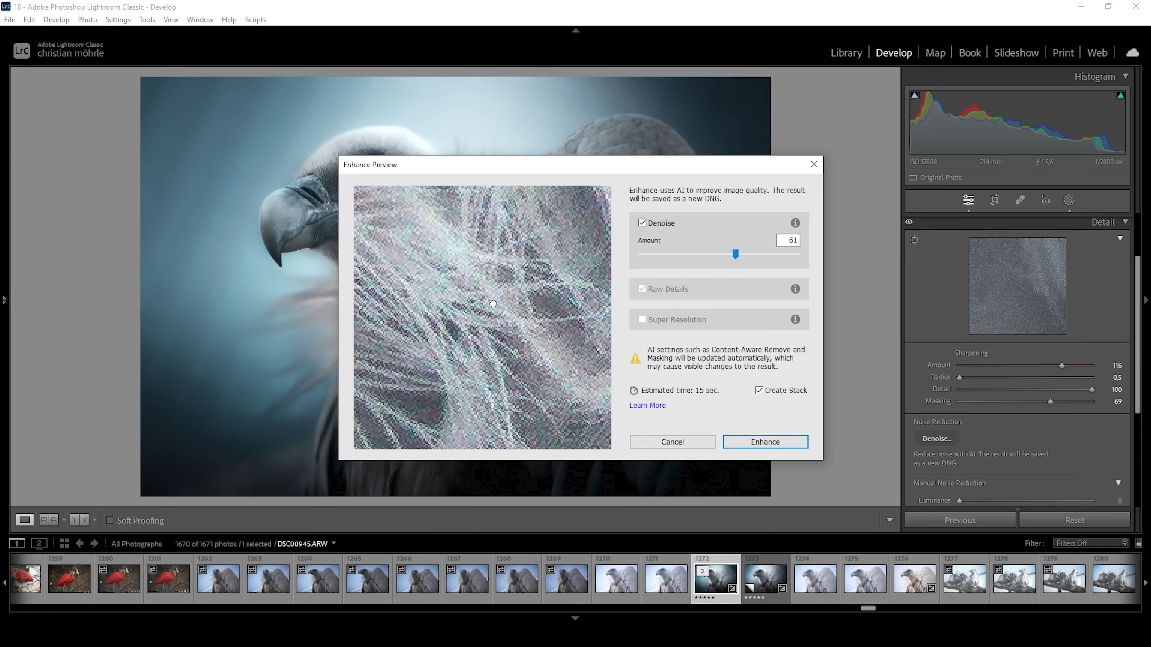
{"action": "left_click", "coordinate": [493, 303]}
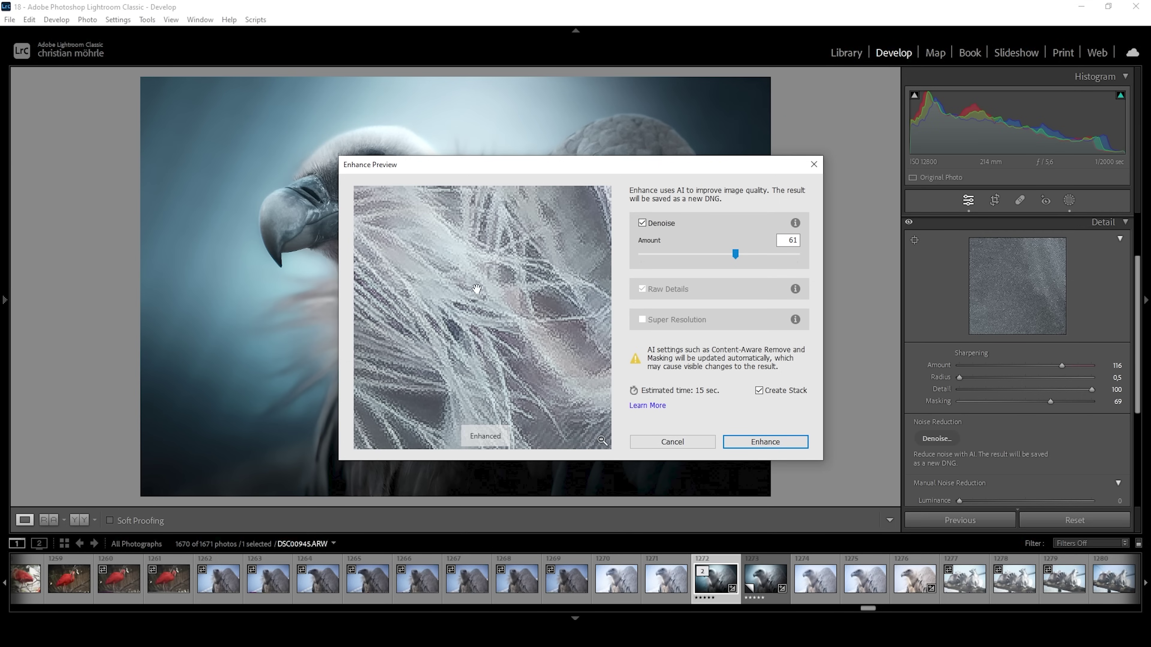
{"action": "left_click_drag", "start_coordinate": [735, 254], "coordinate": [720, 256]}
{"action": "left_click", "coordinate": [718, 256]}
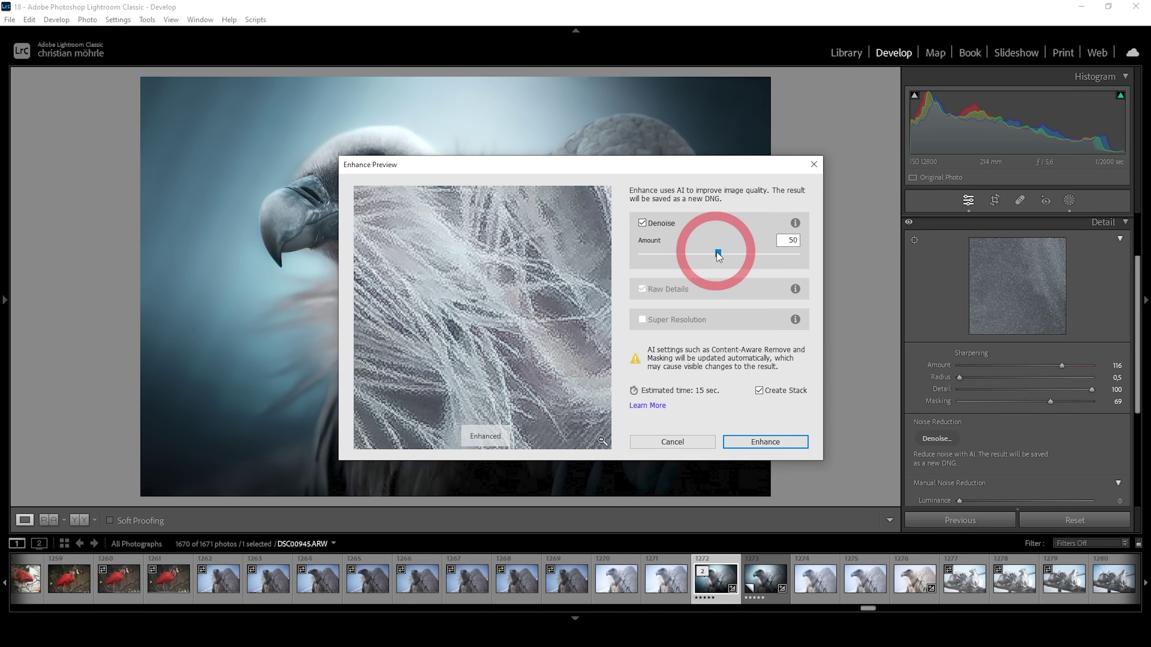
{"action": "left_click", "coordinate": [772, 444]}
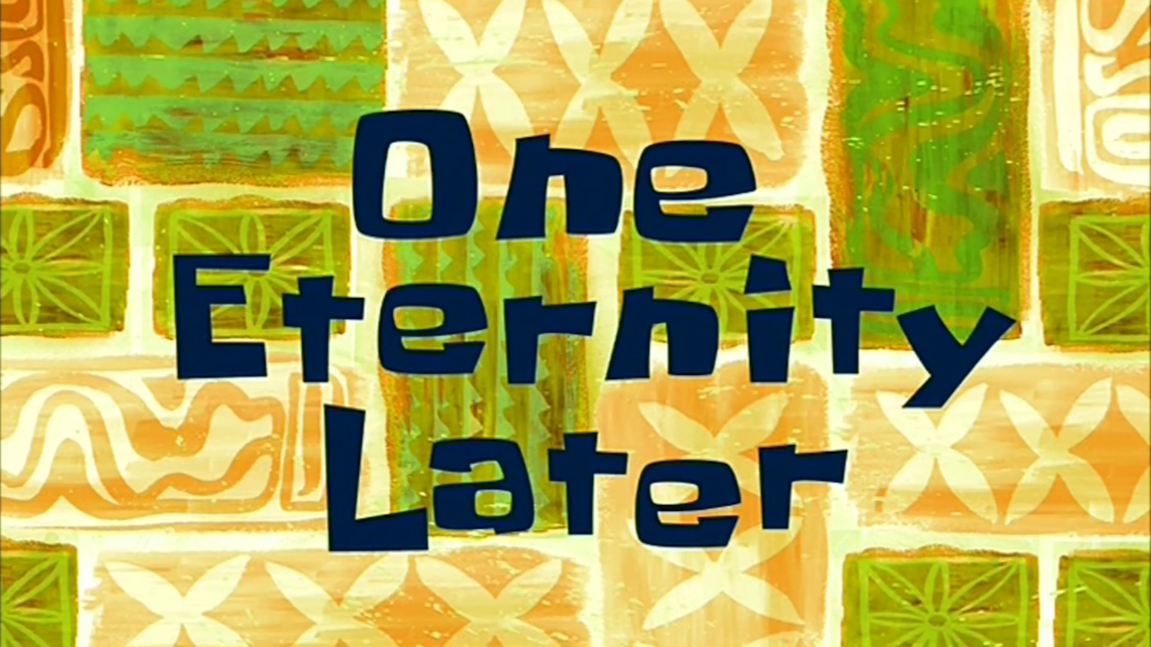